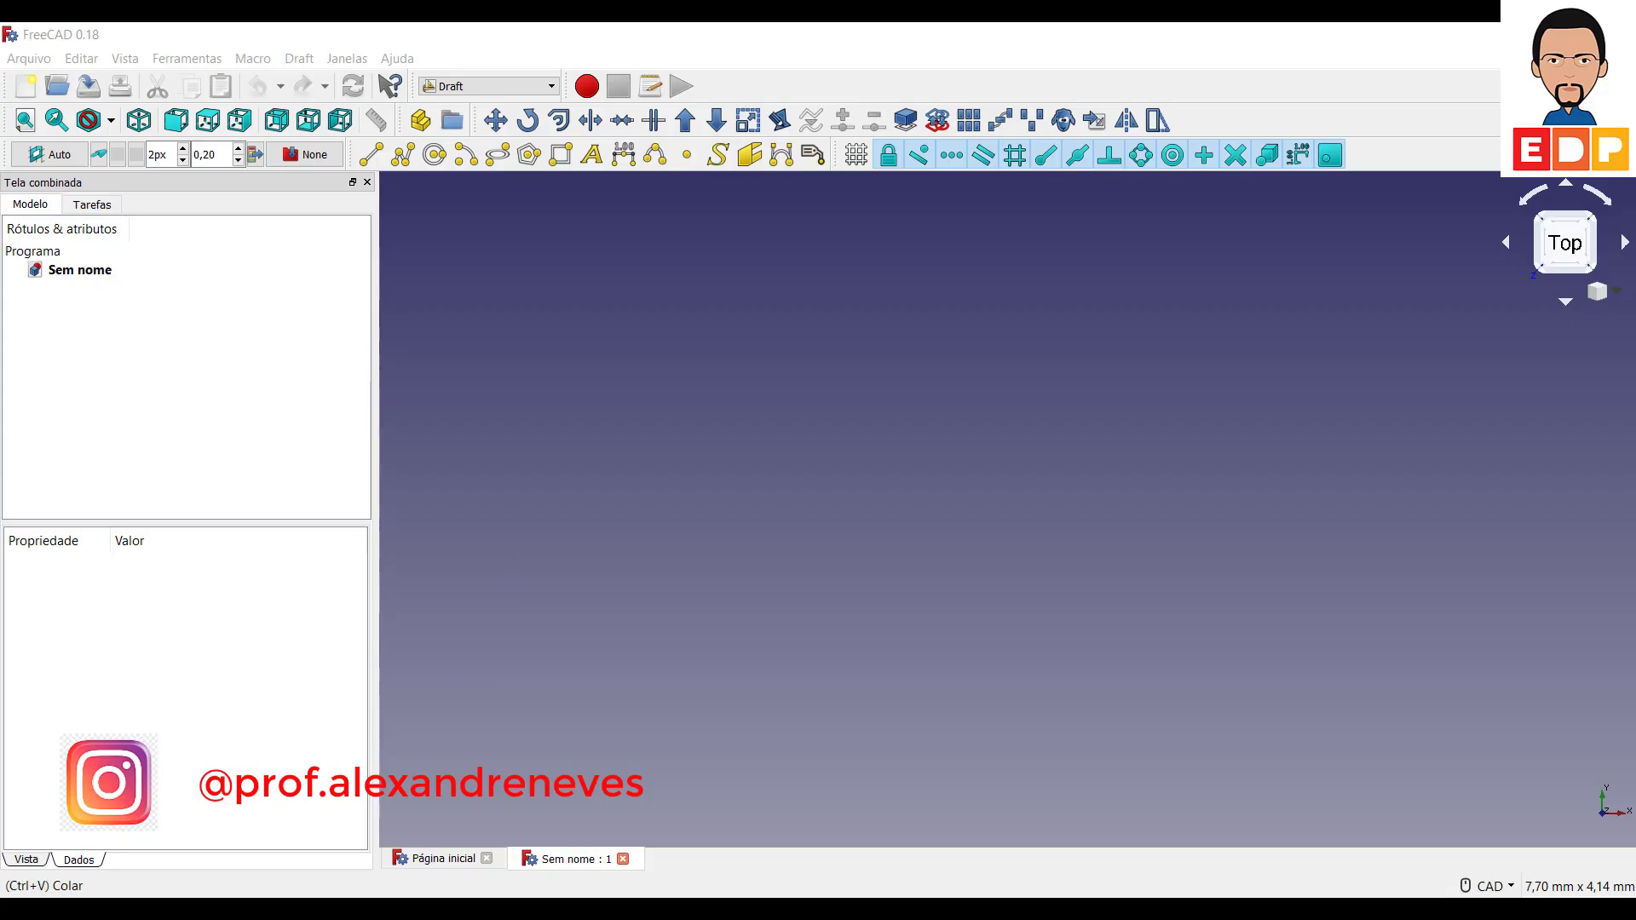
Import the DXF File1 from Downloads as a dovetail-notched square outline (Shape to Shape007)
left_click(392, 43)
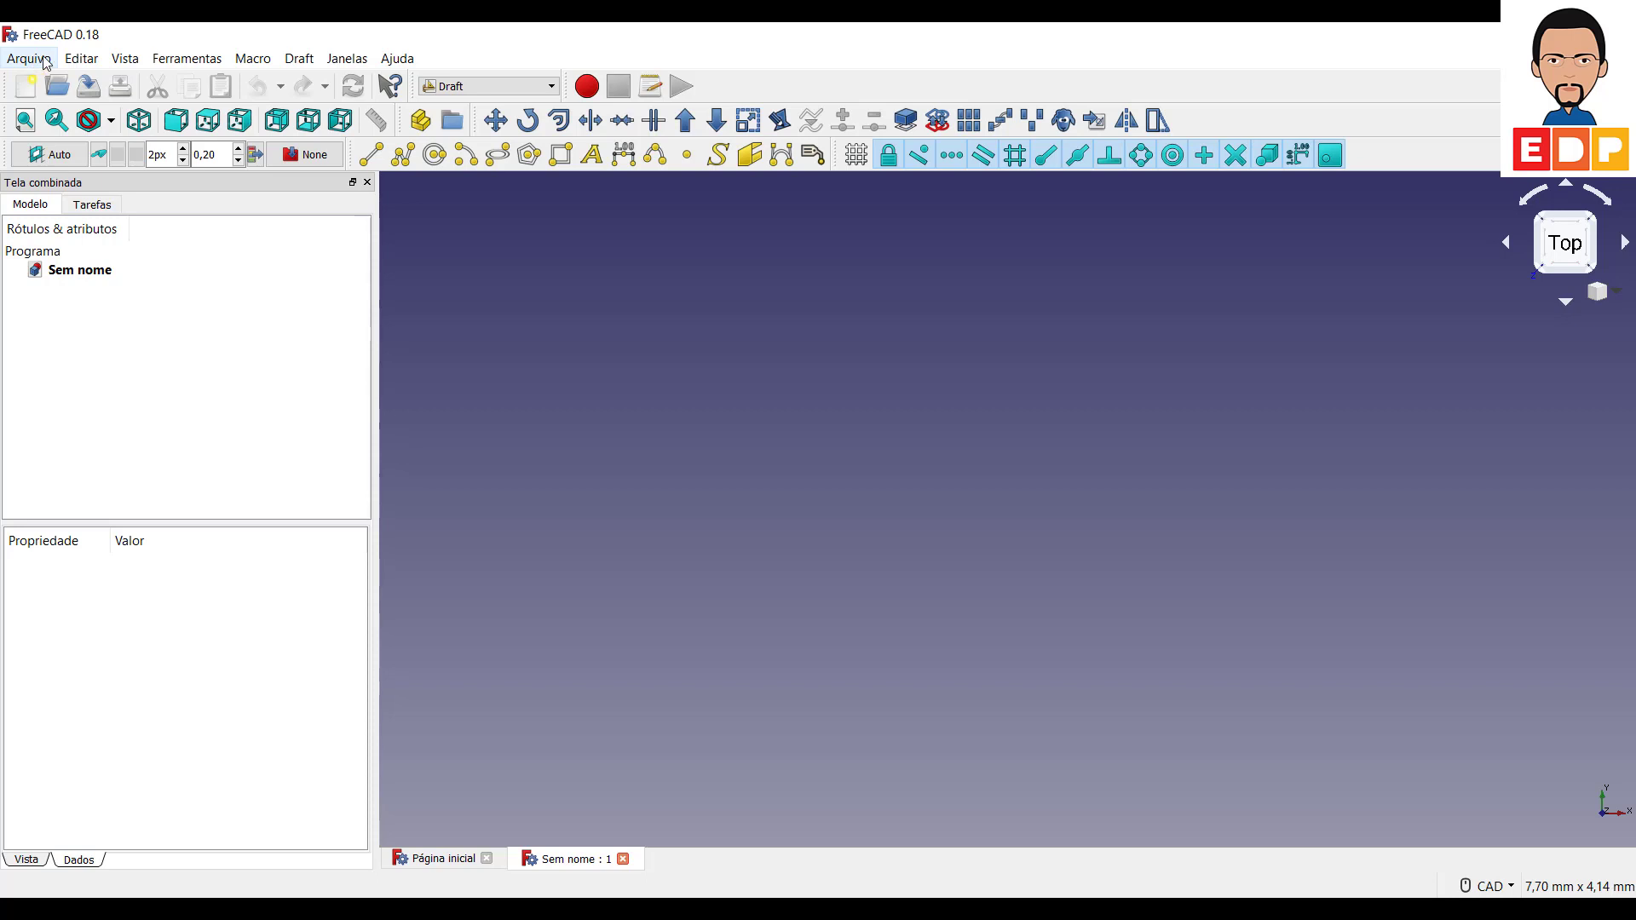
left_click(44, 61)
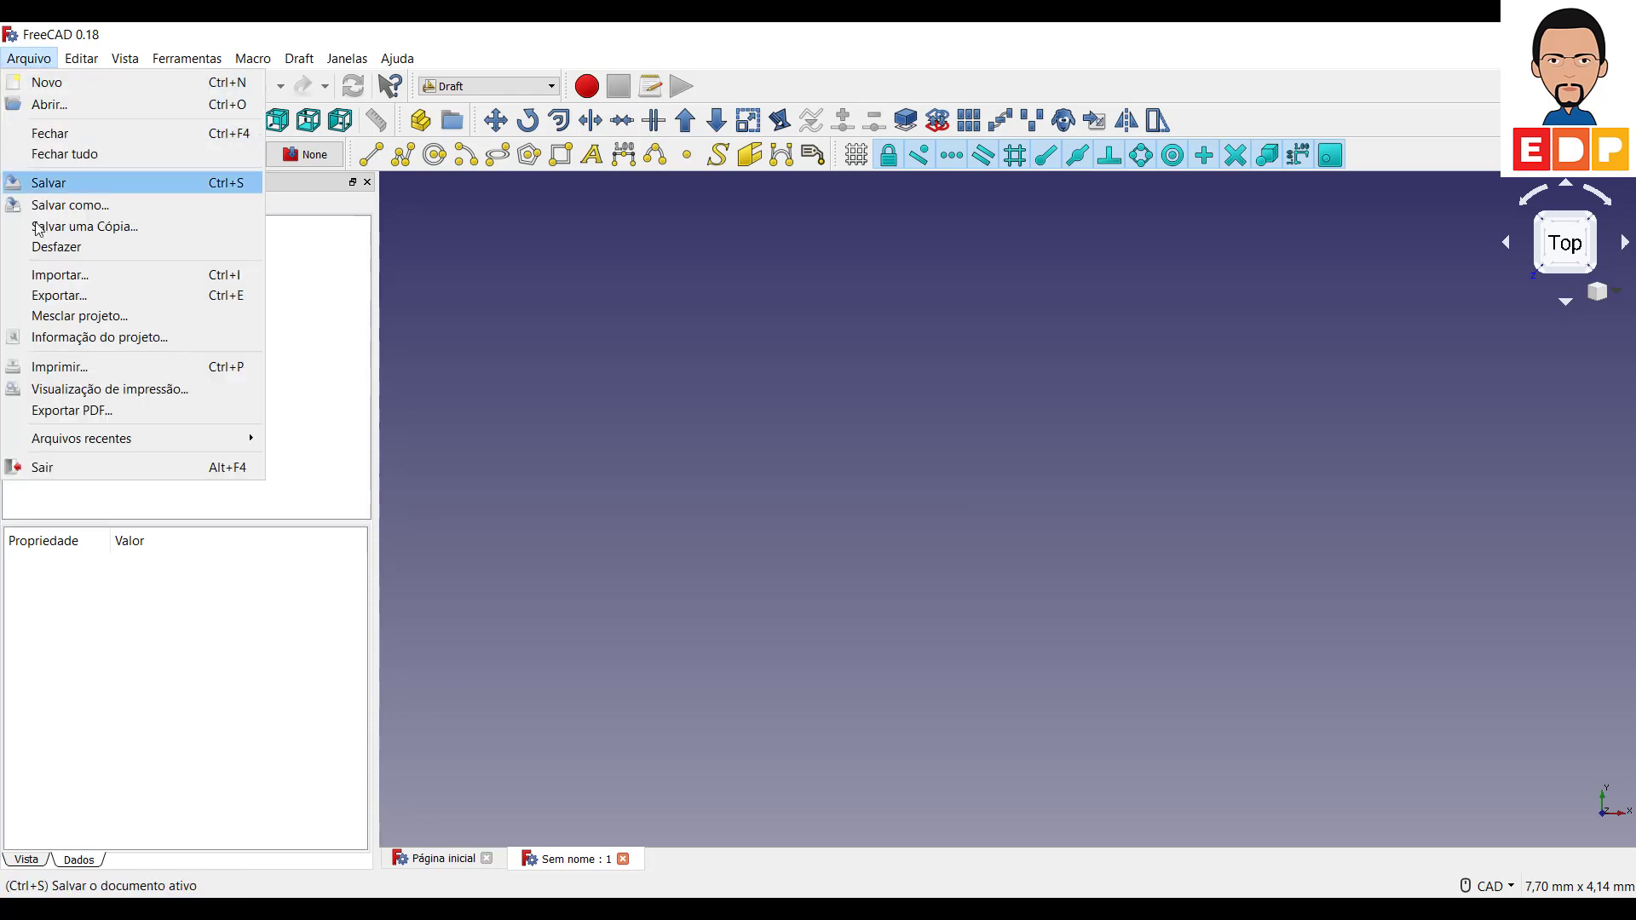
left_click(45, 284)
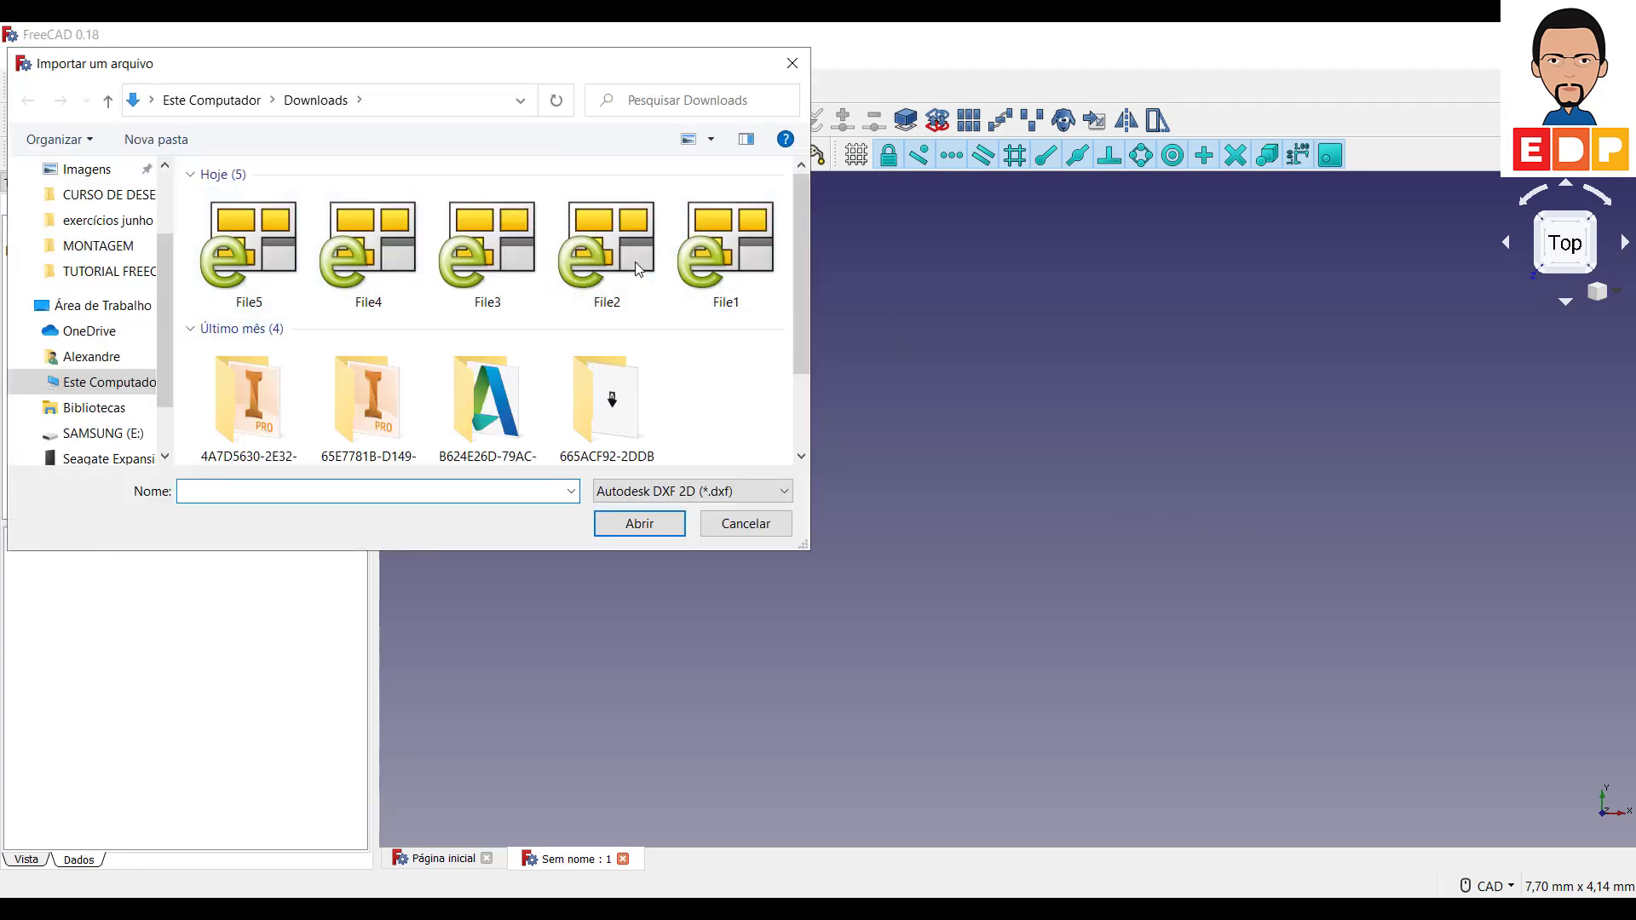
left_click(723, 256)
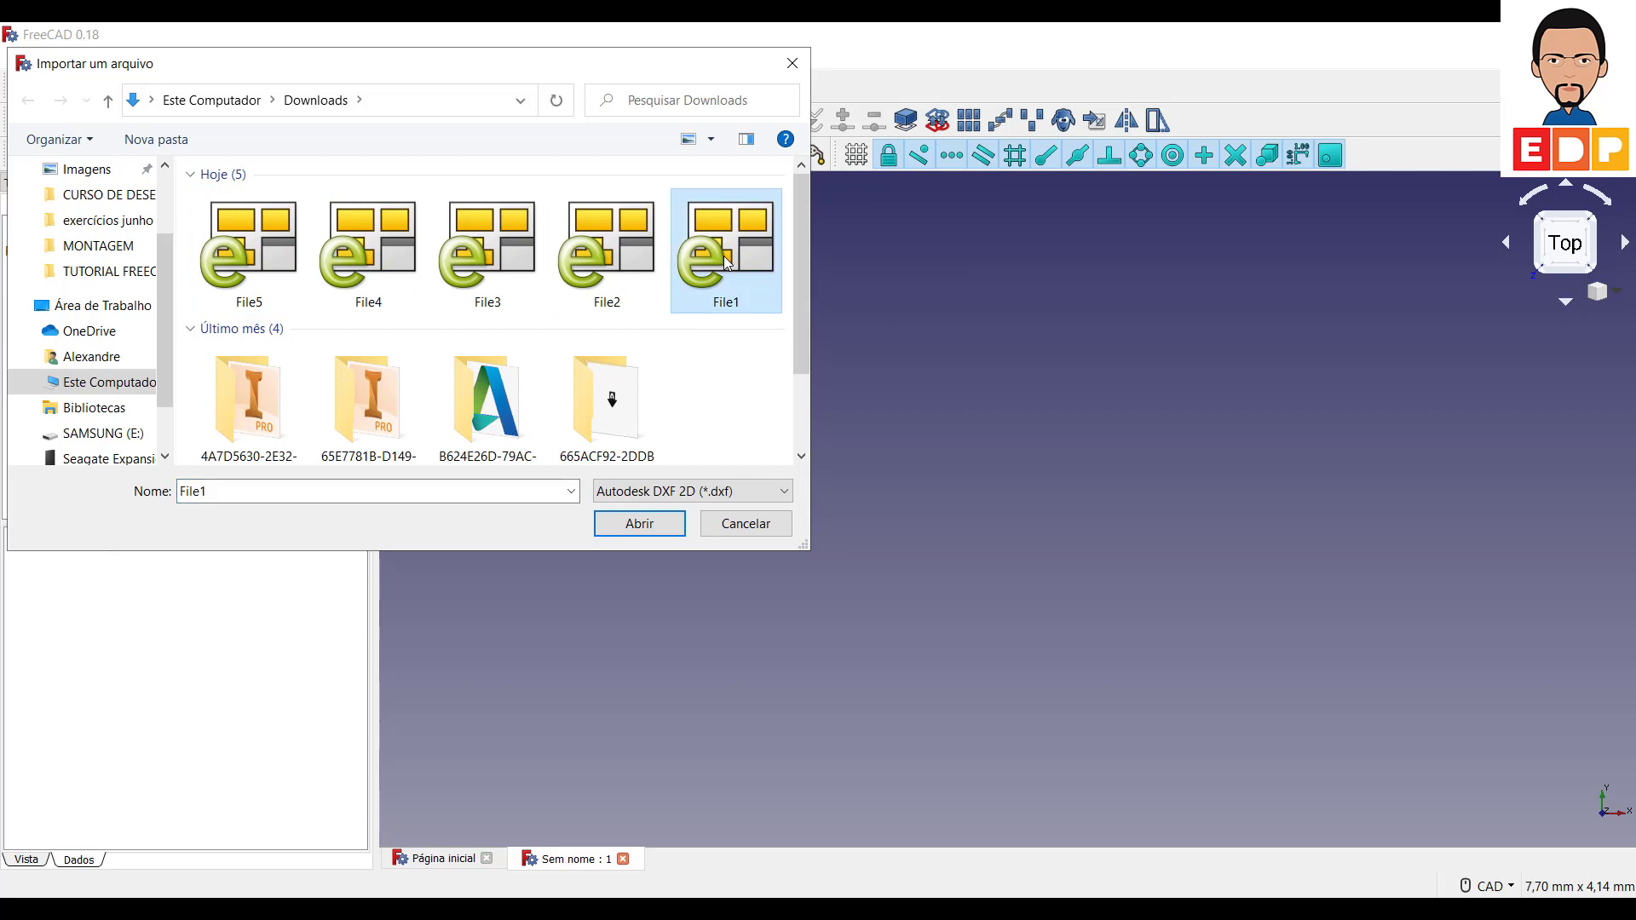
left_click(649, 530)
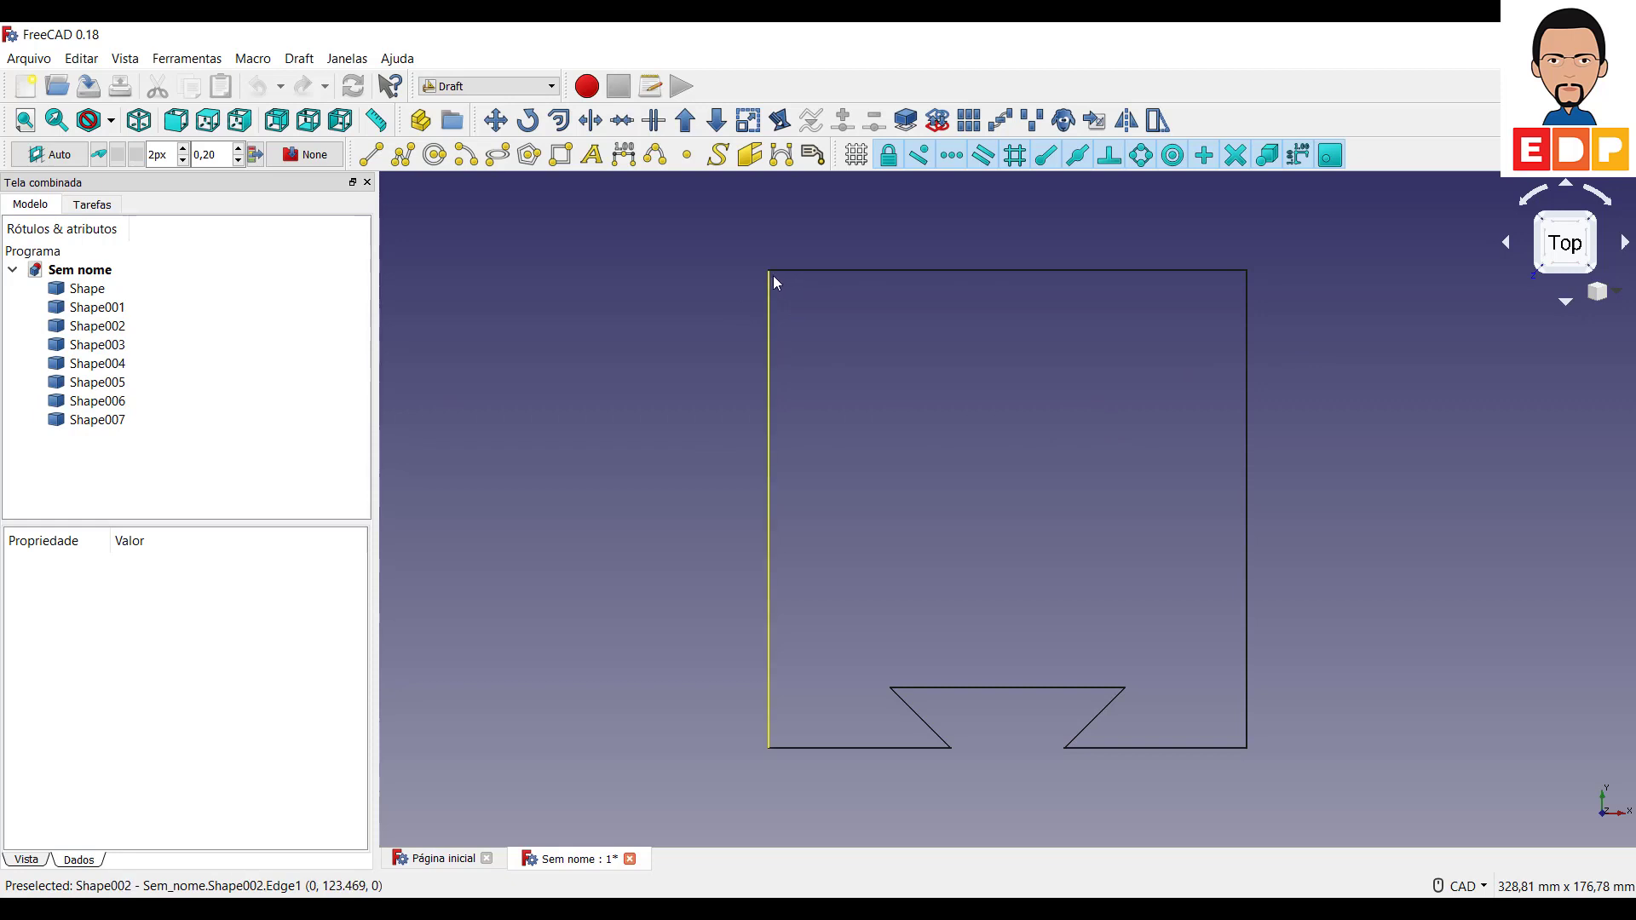
left_click(627, 159)
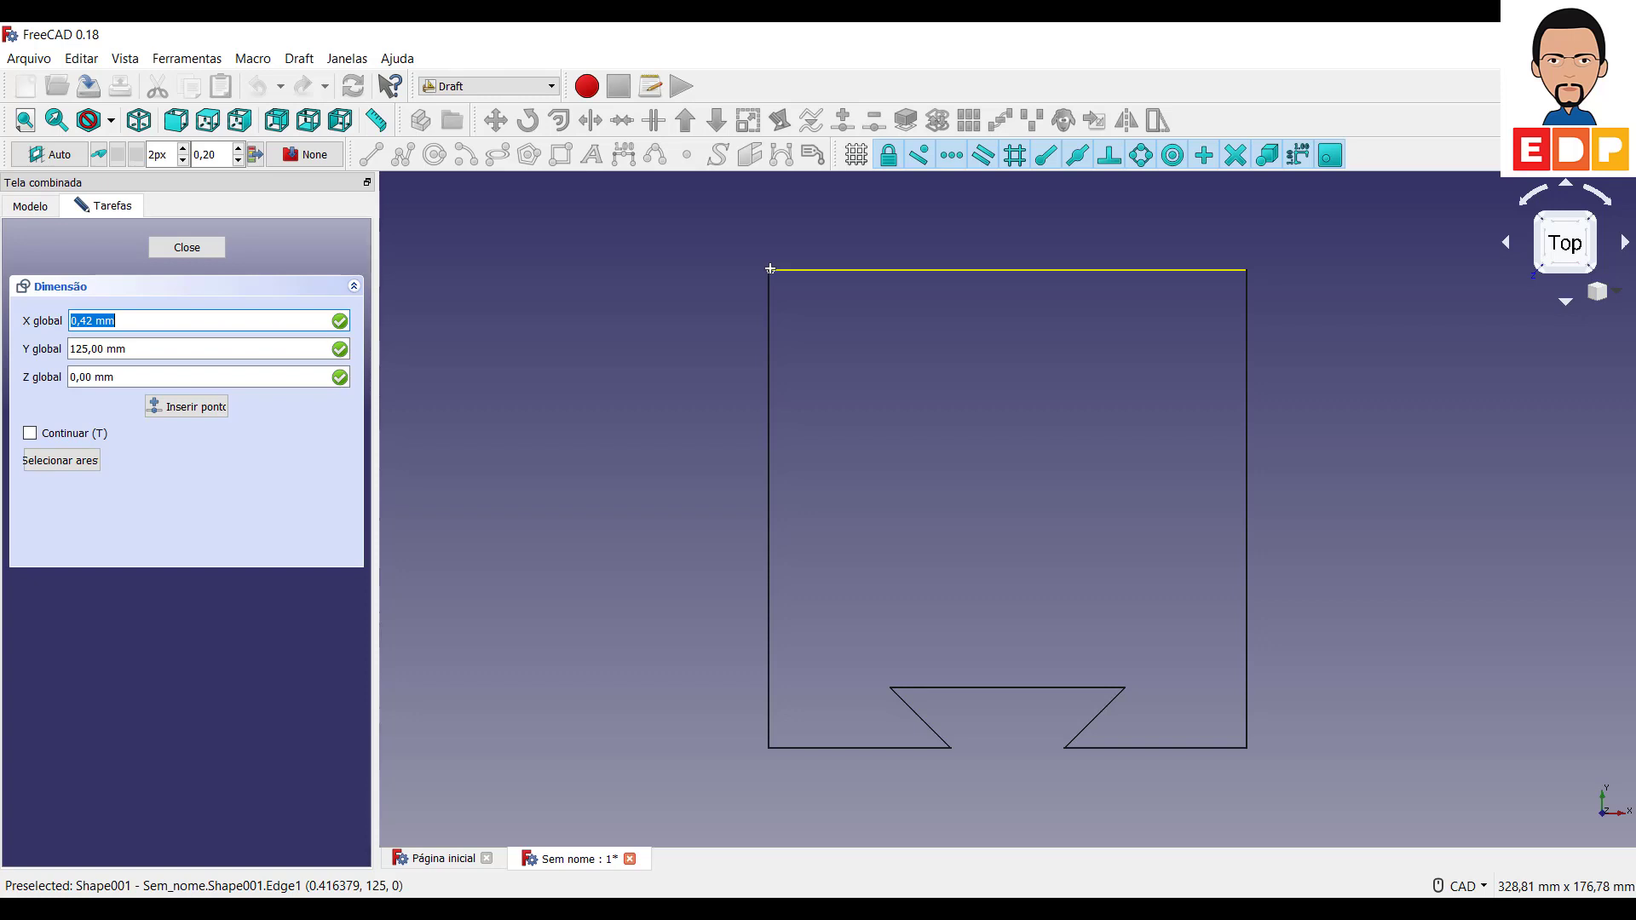
left_click(770, 269)
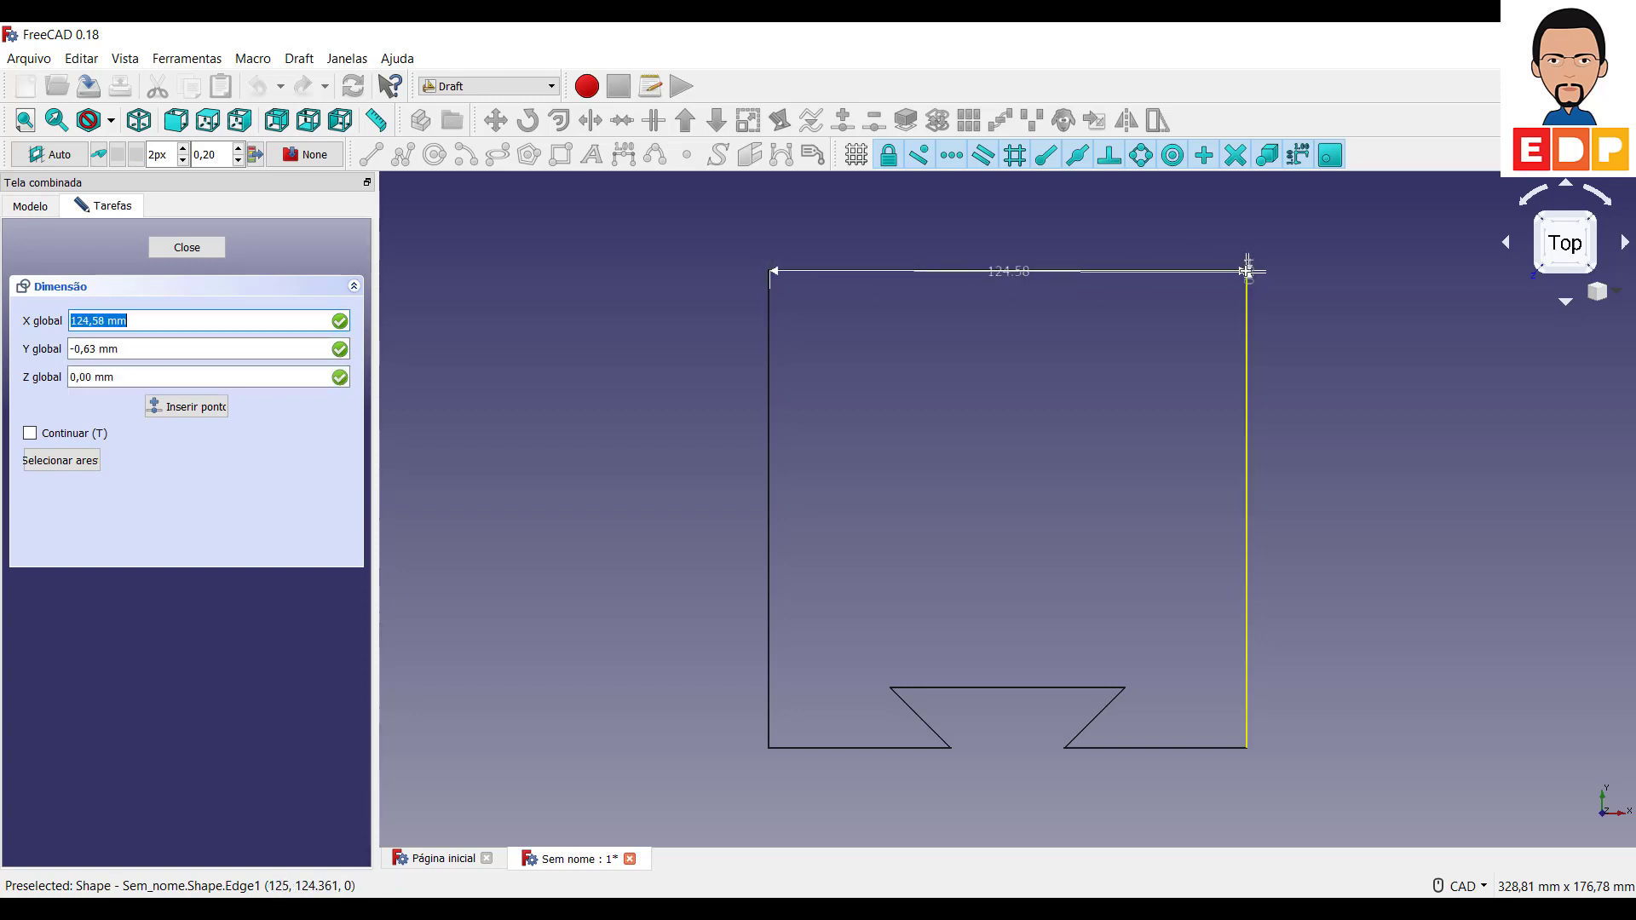
left_click(1246, 271)
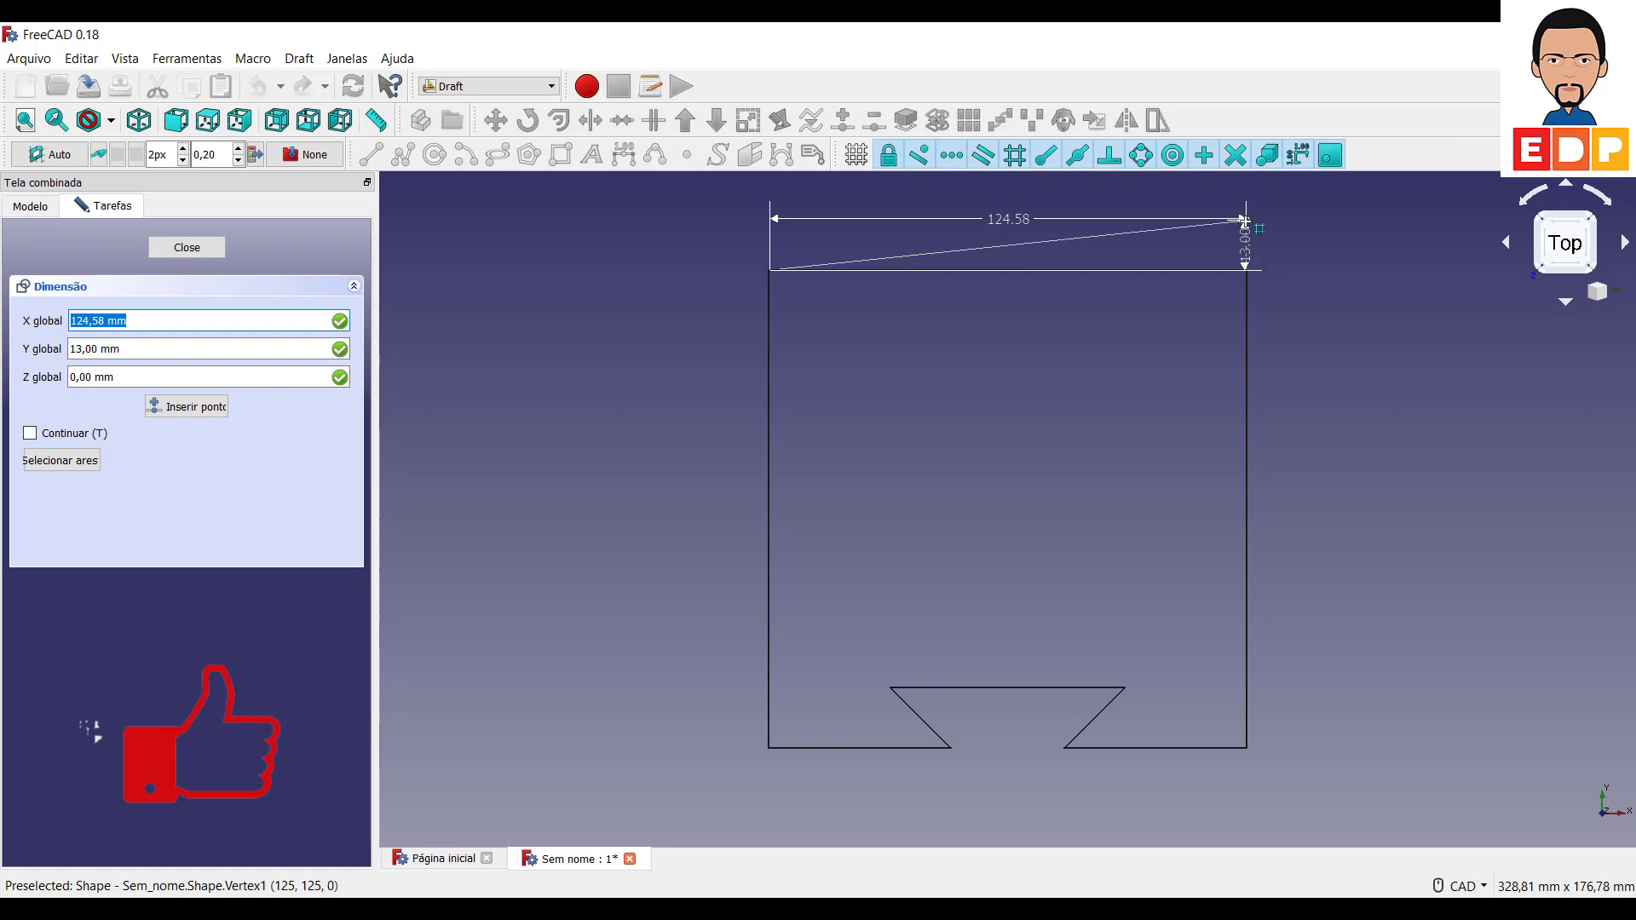
key("Escape")
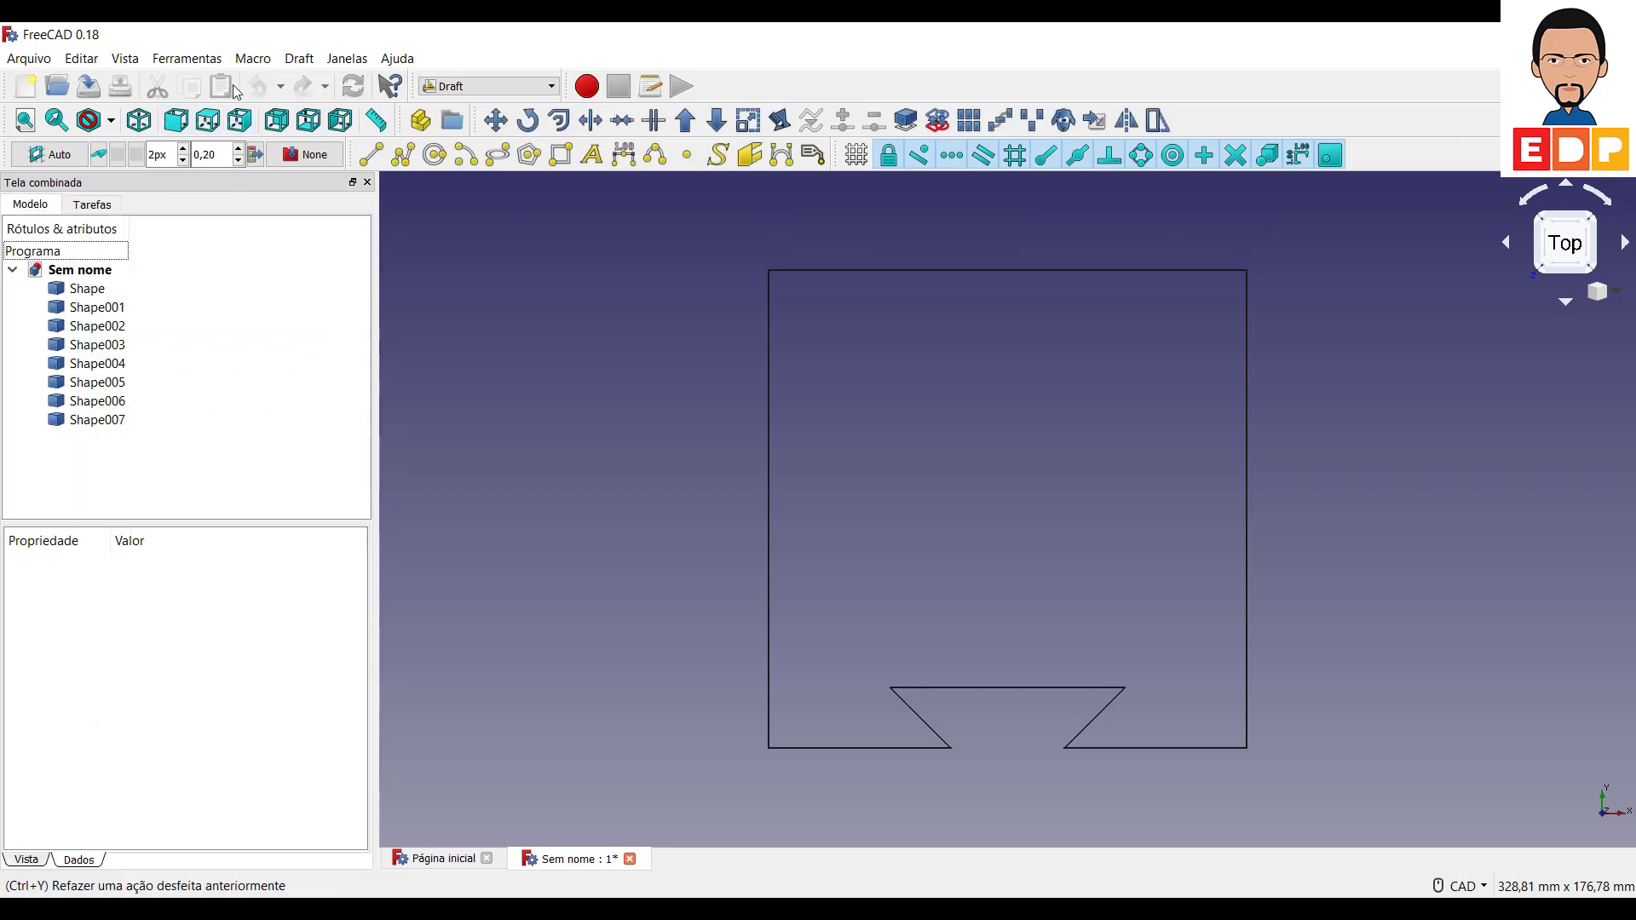
Change the DXF import scale factor in Preferences from 0,2500 to 1
left_click(81, 58)
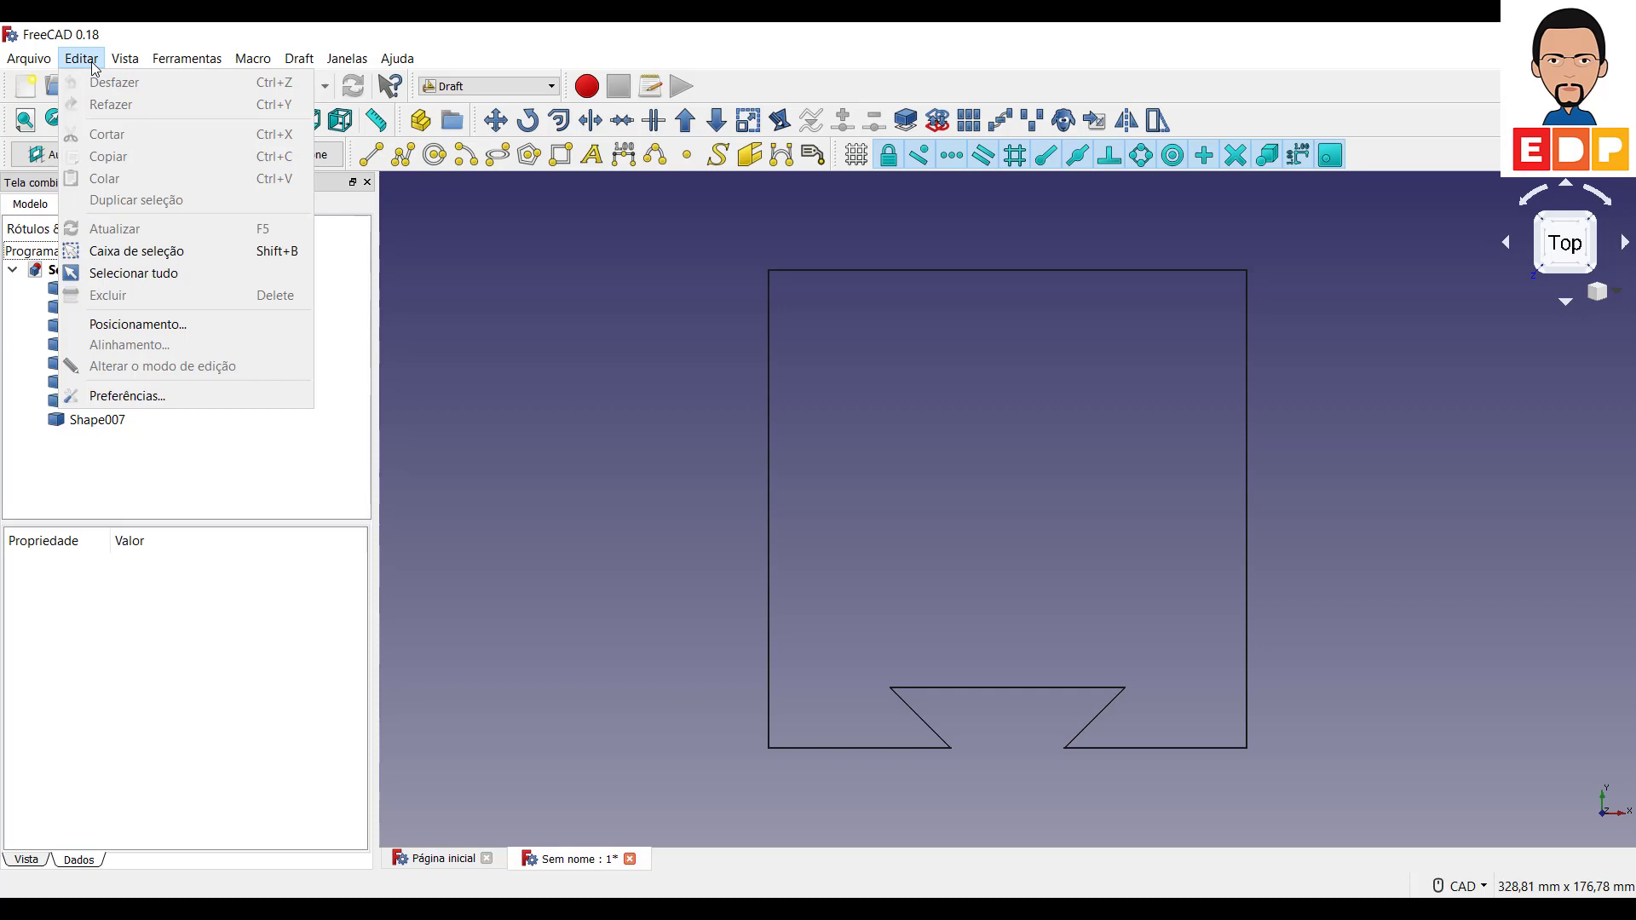
left_click(162, 398)
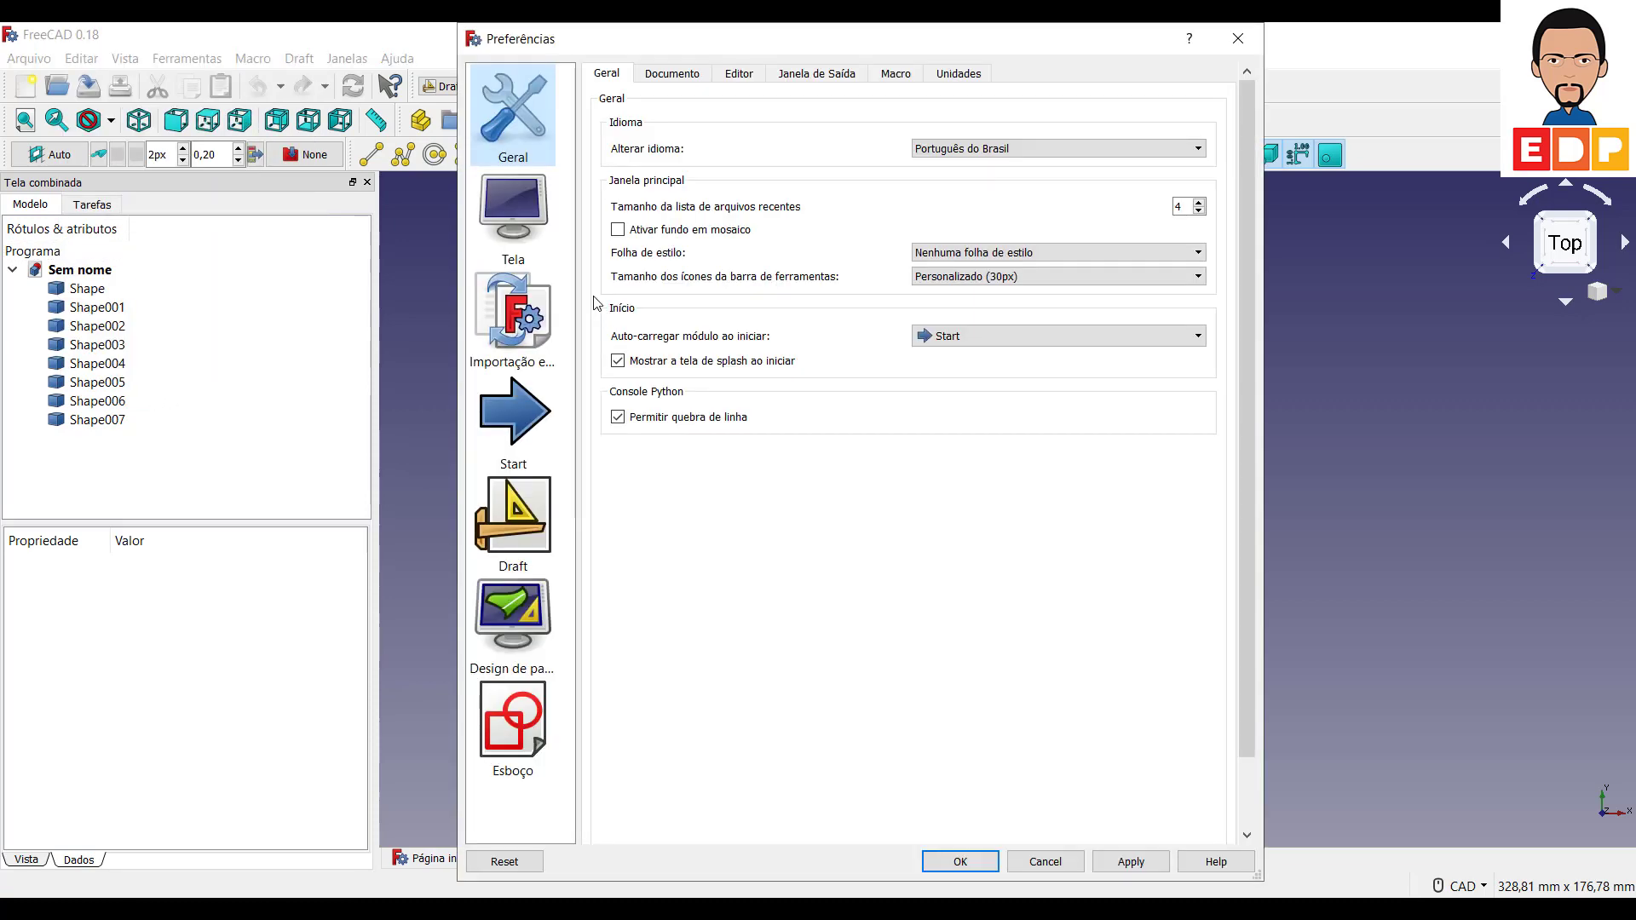
left_click(515, 293)
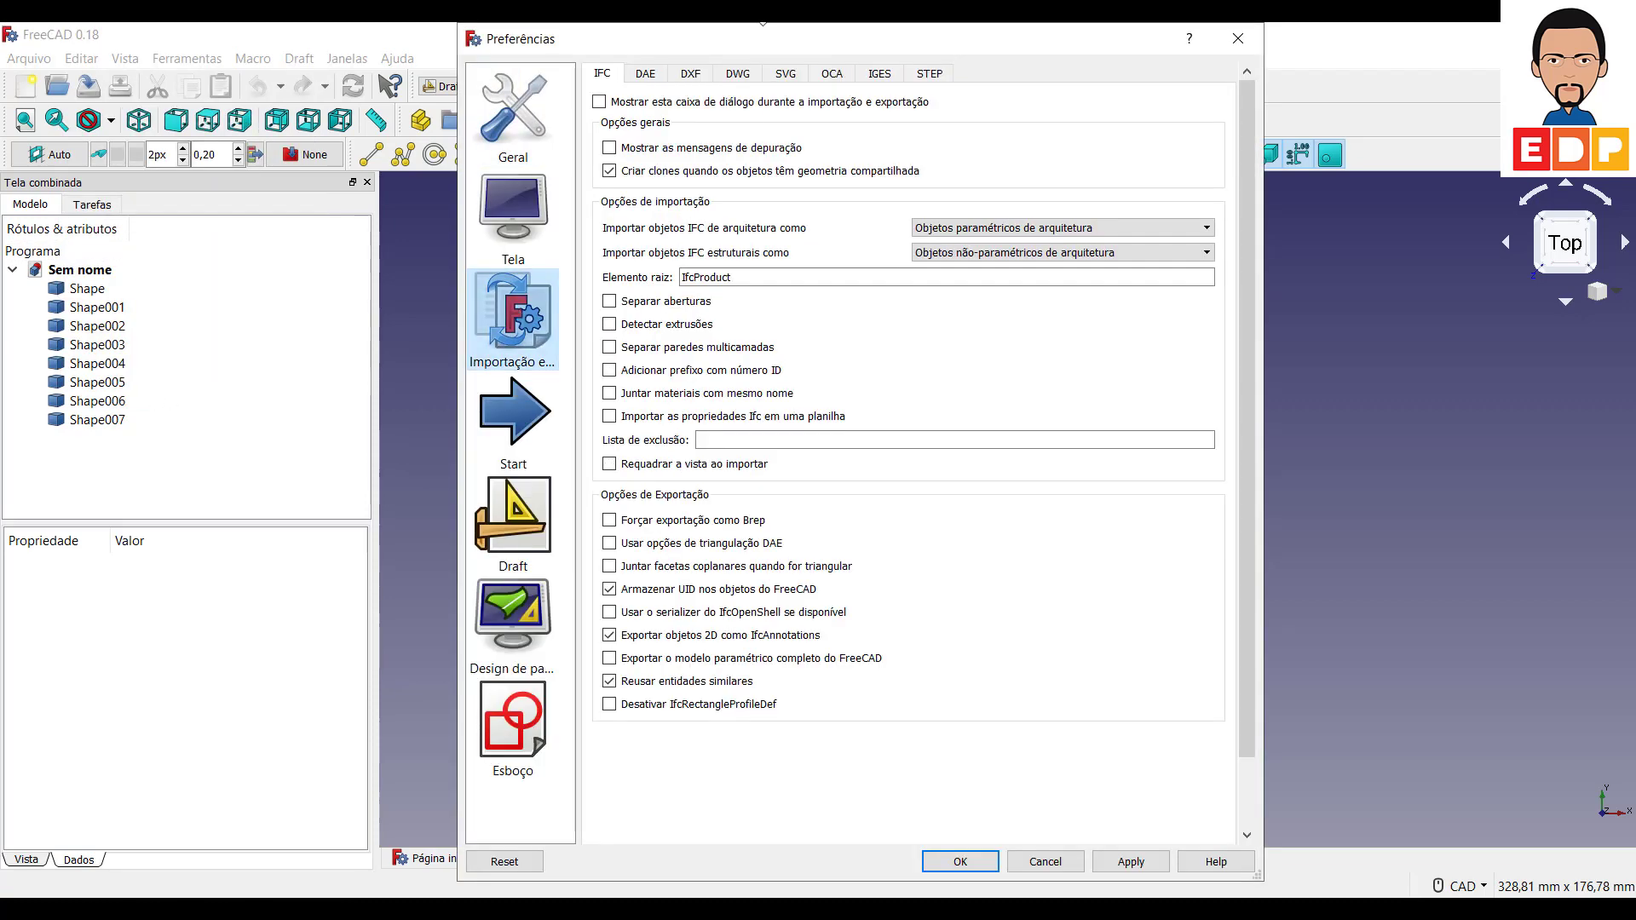
left_click(699, 77)
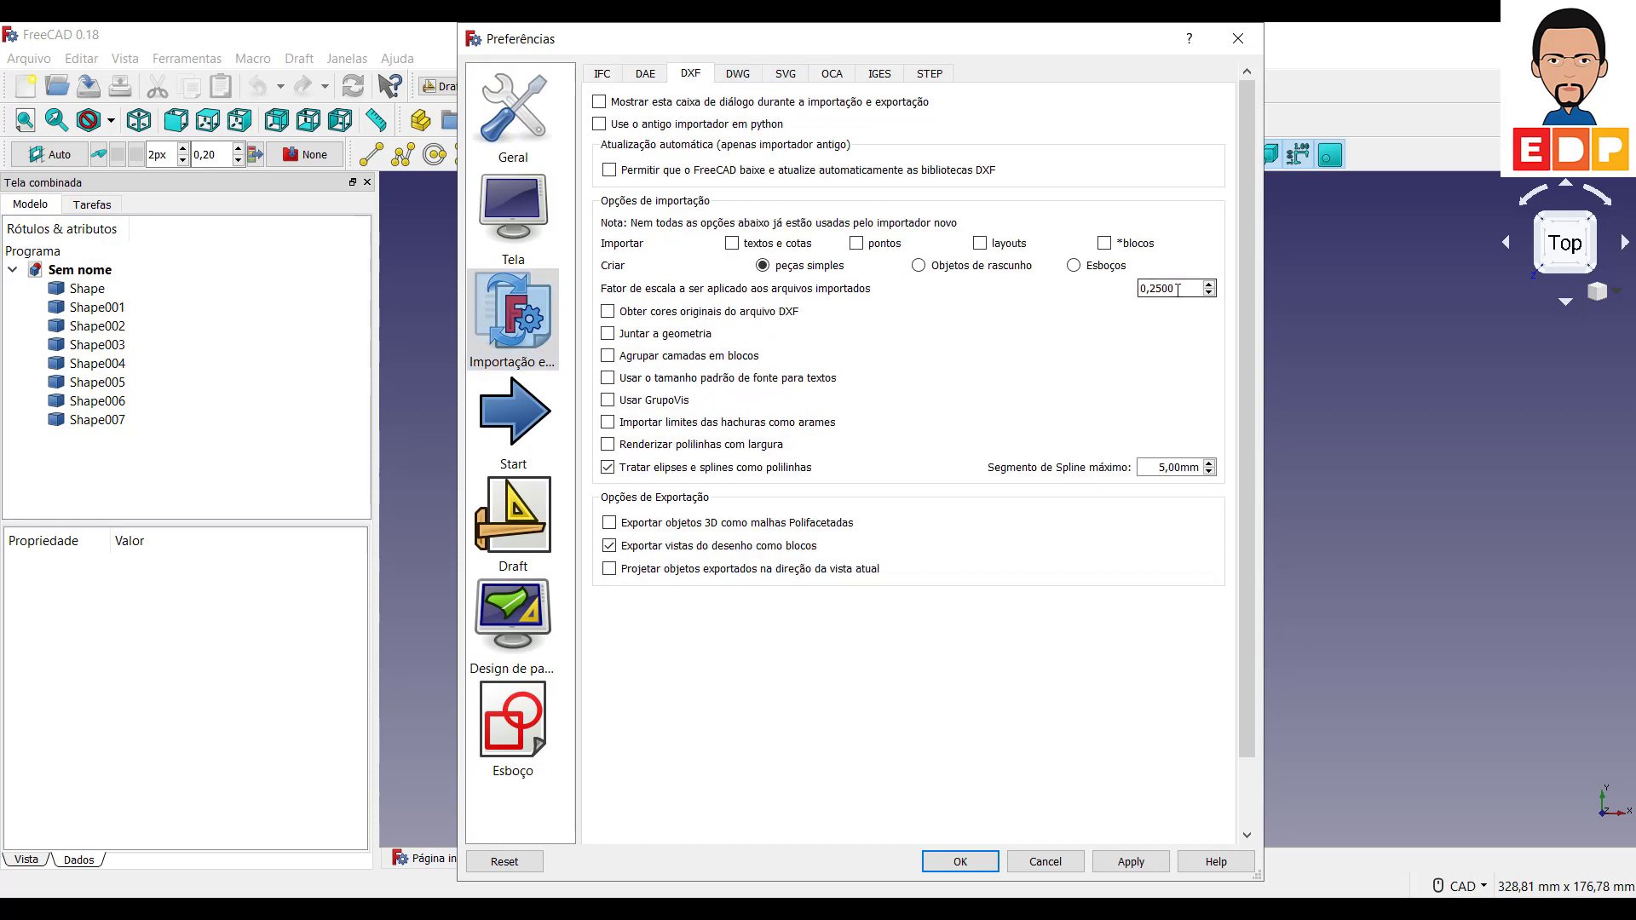
mouse_move(1171, 289)
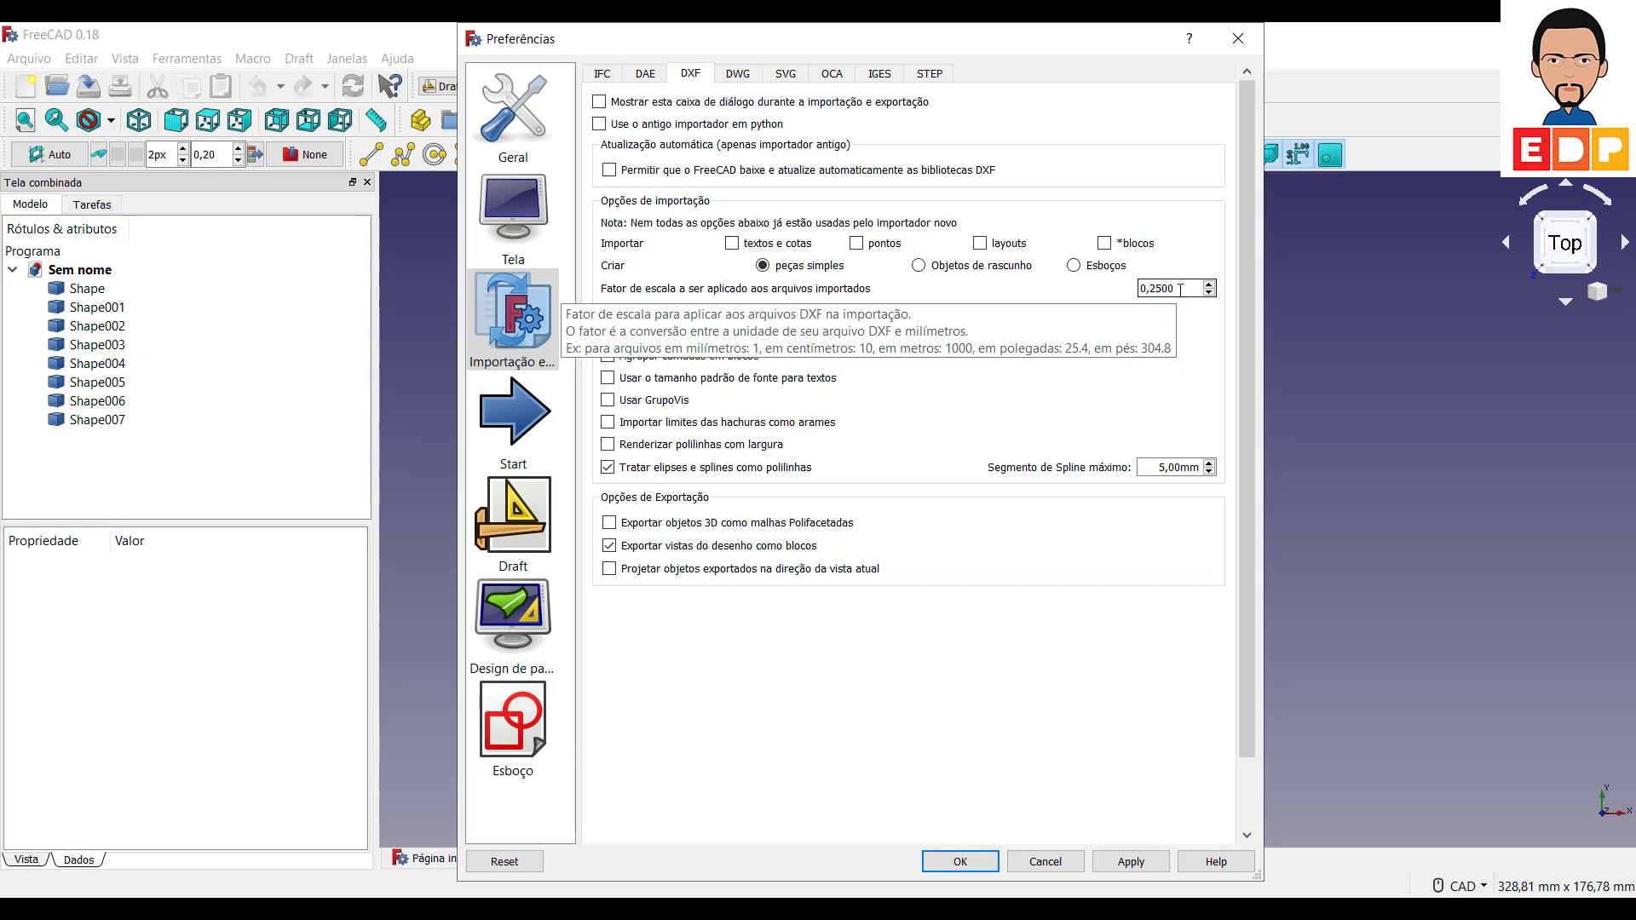
double_click(1180, 290)
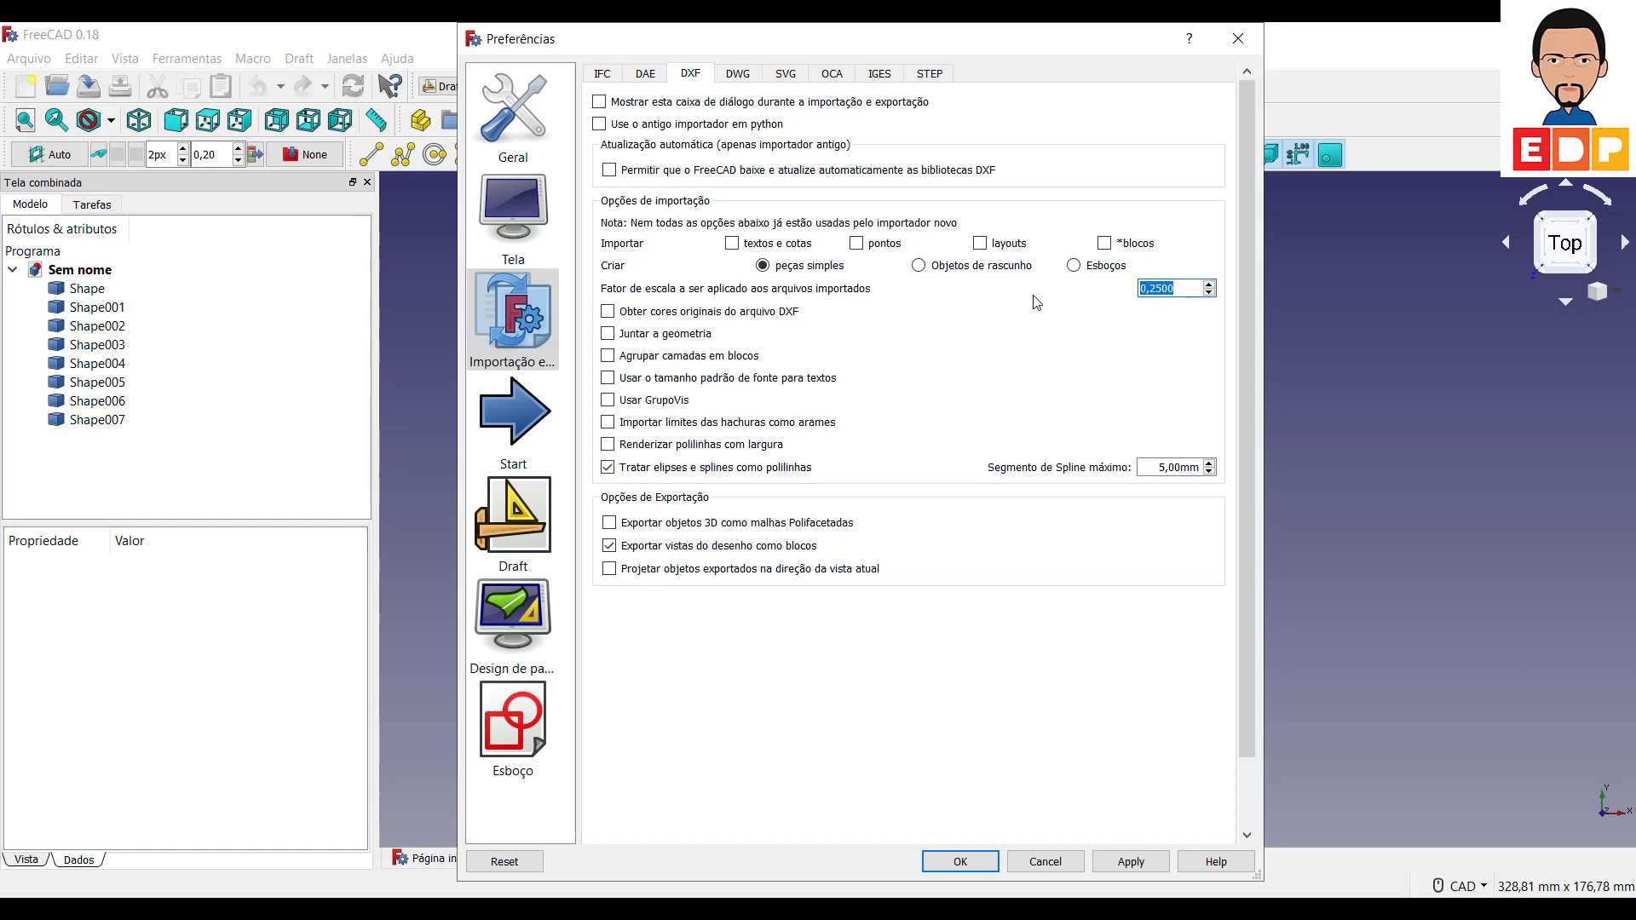
type("1")
key("Return")
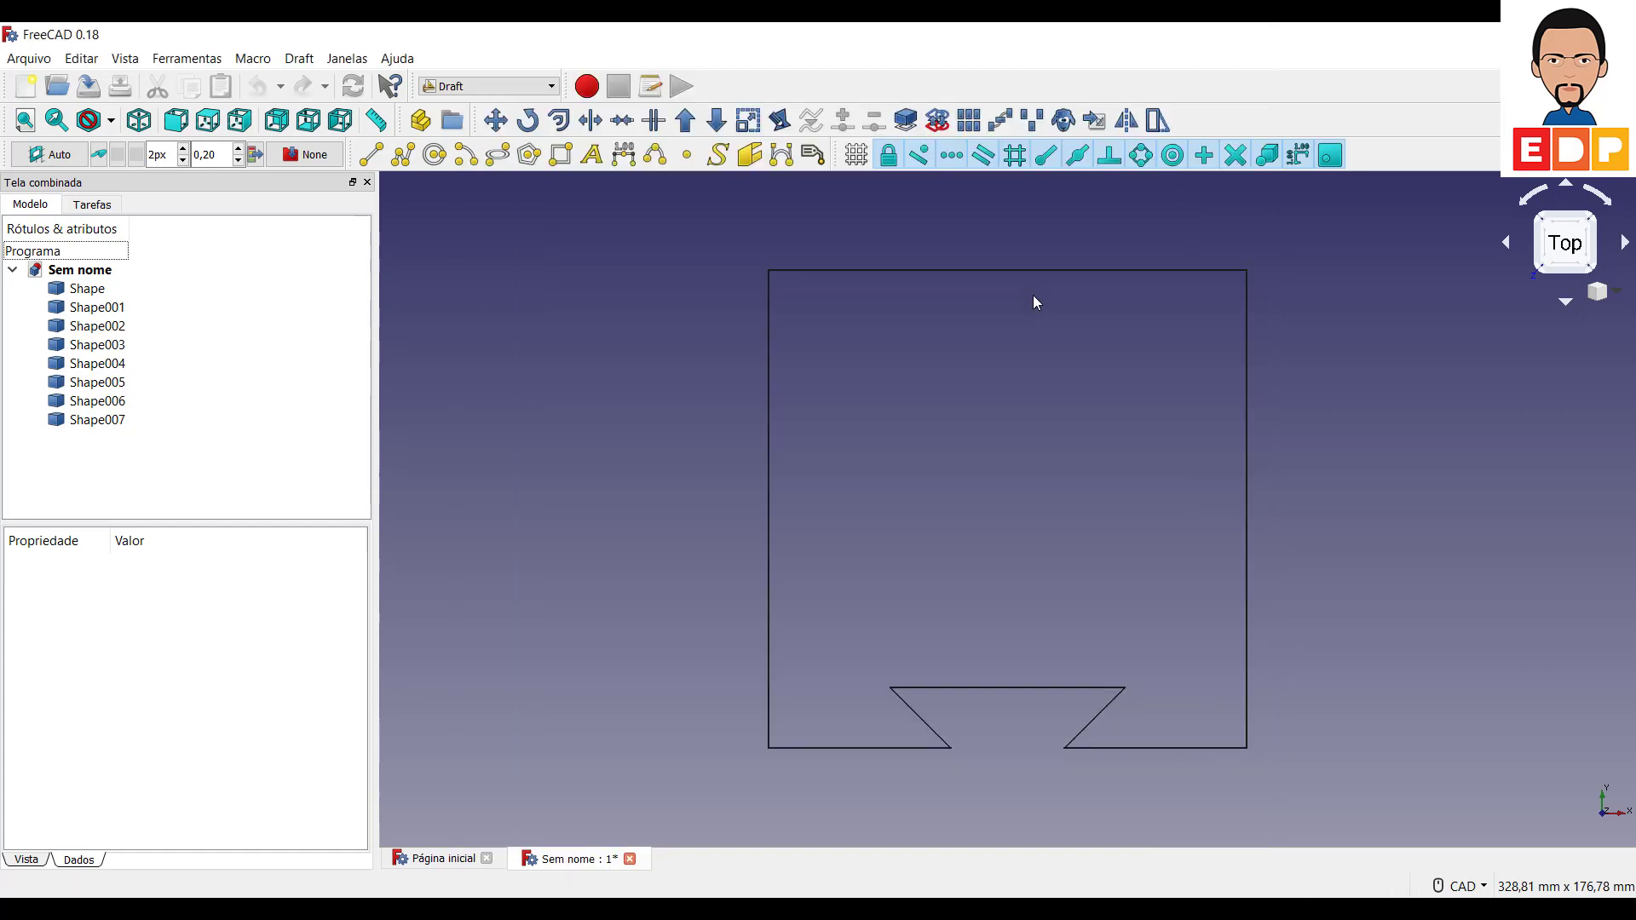
Discard the current document and re-import File1 into a new empty document
left_click(630, 859)
left_click(887, 516)
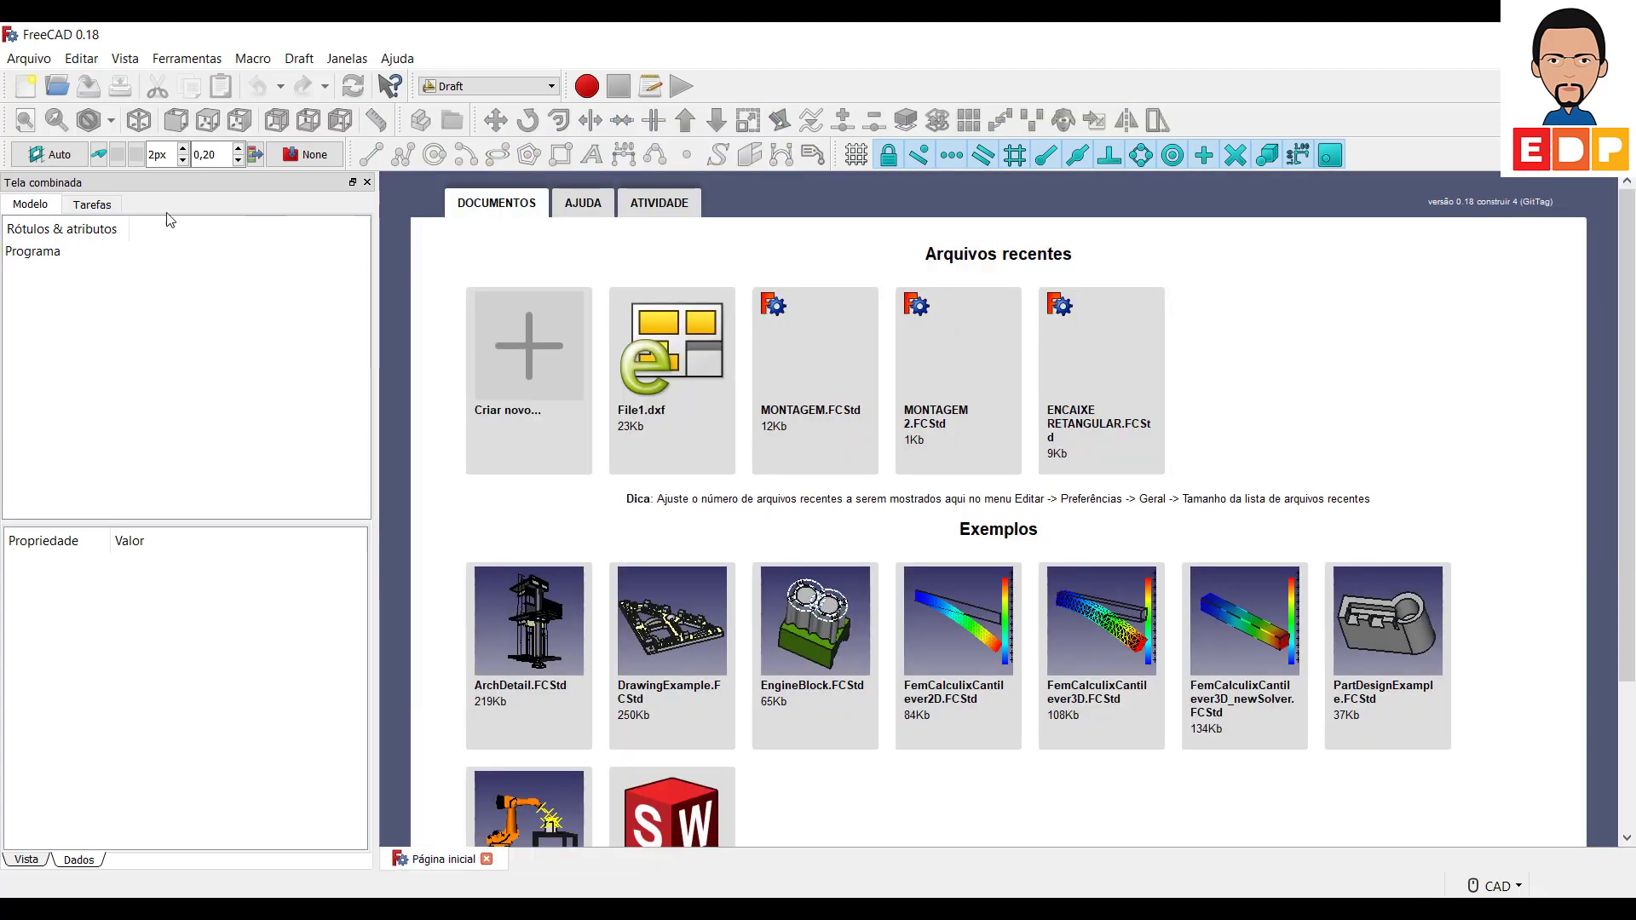
left_click(28, 59)
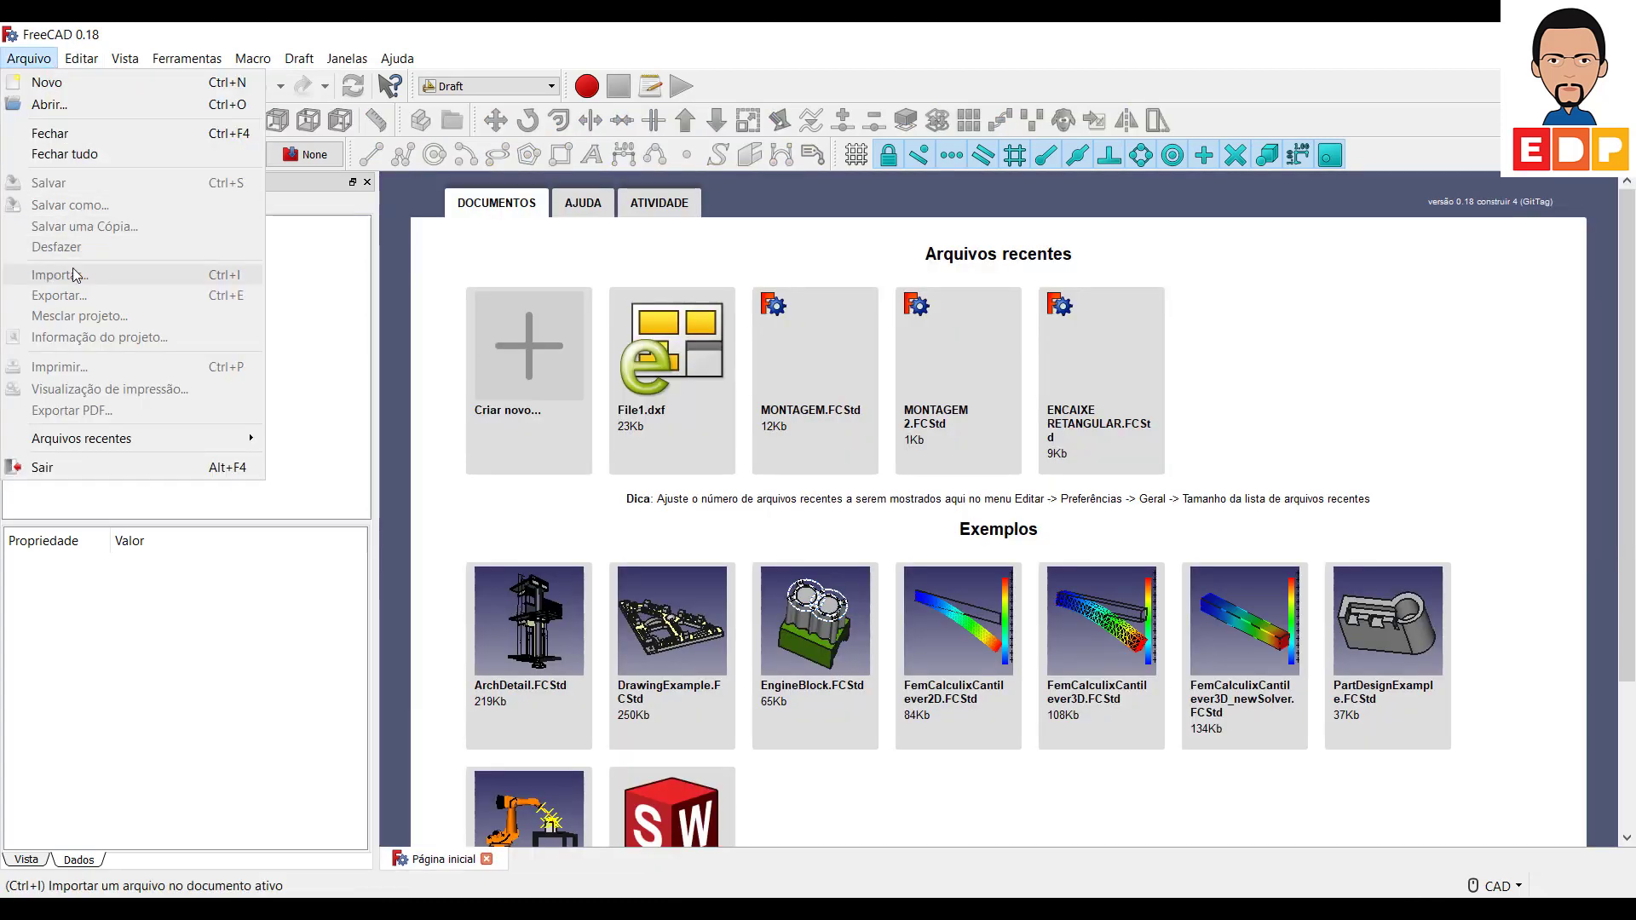
left_click(28, 58)
left_click(27, 88)
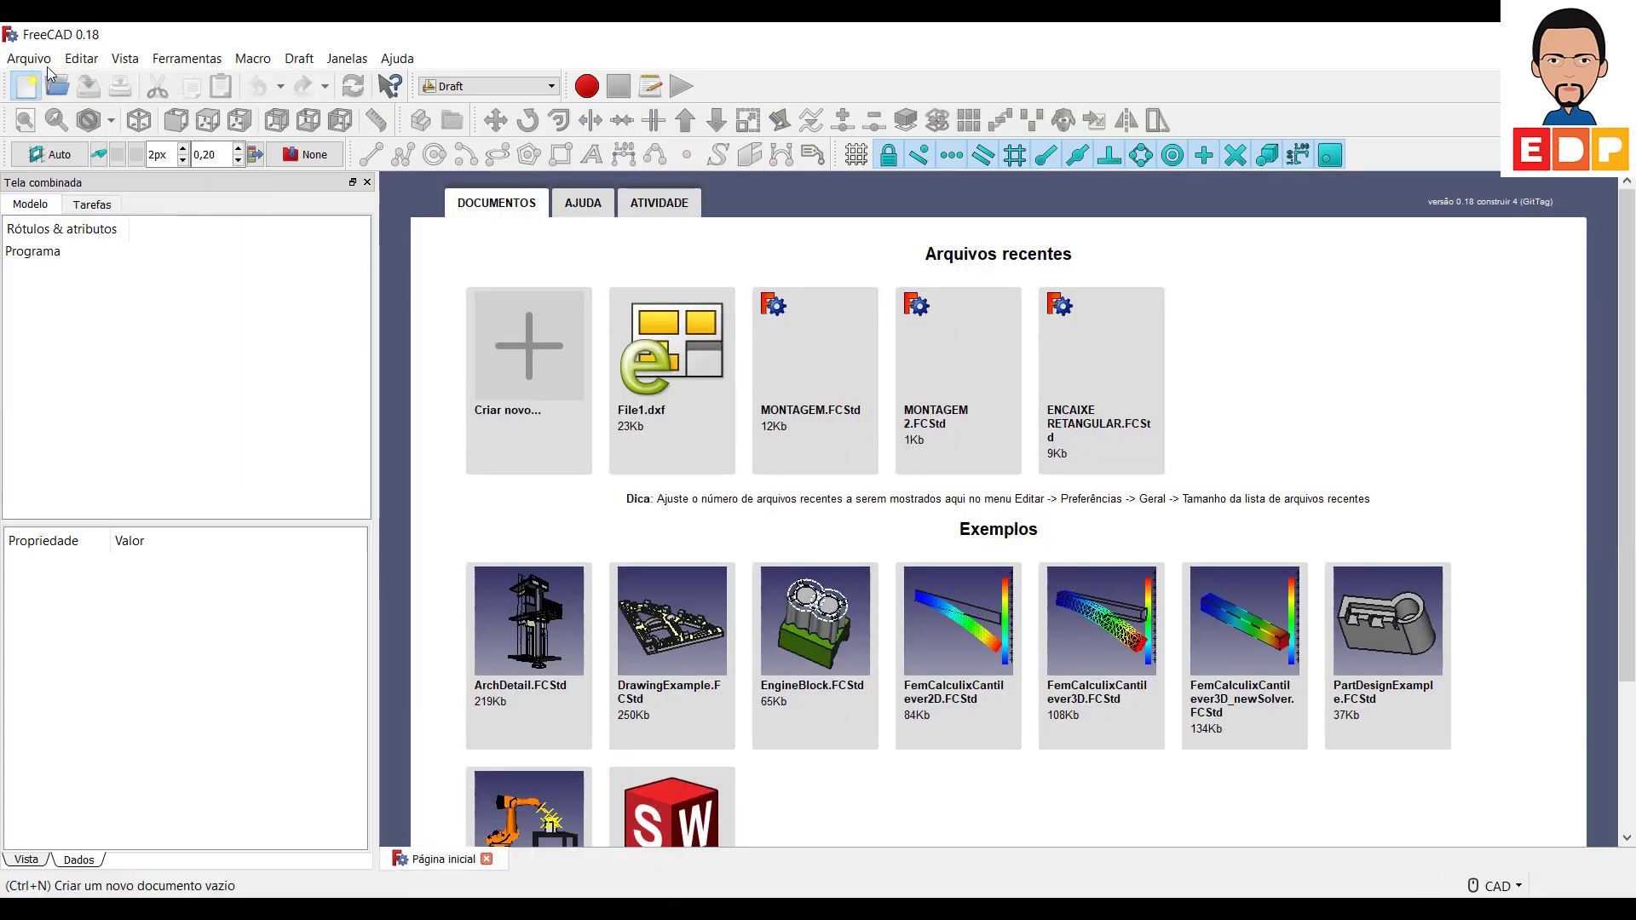
left_click(28, 58)
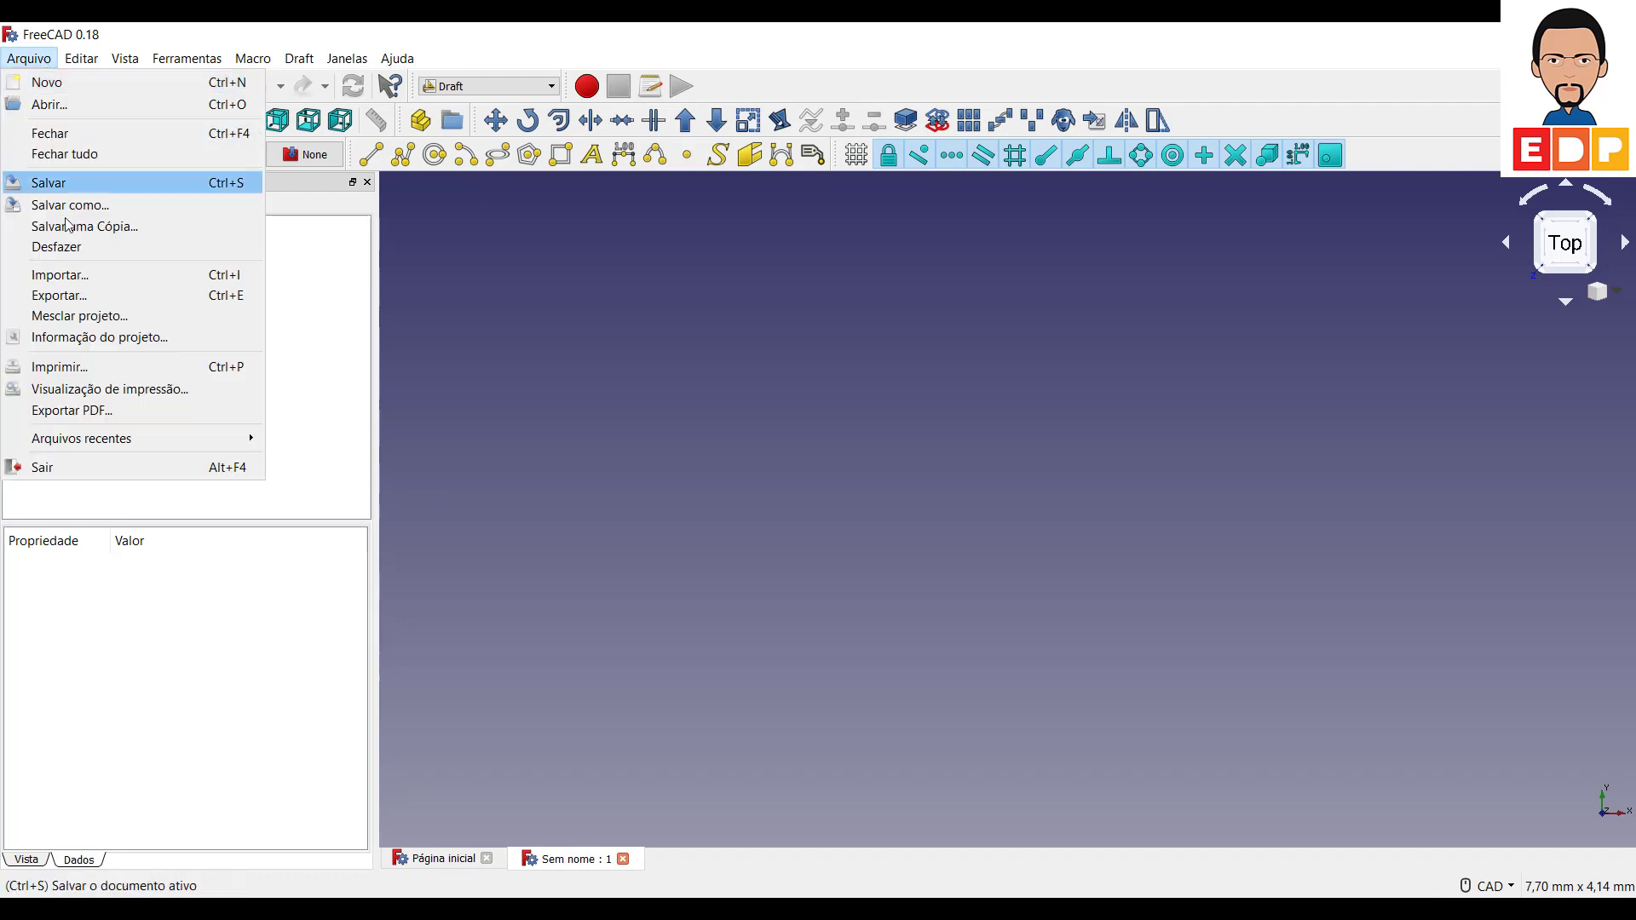
left_click(60, 274)
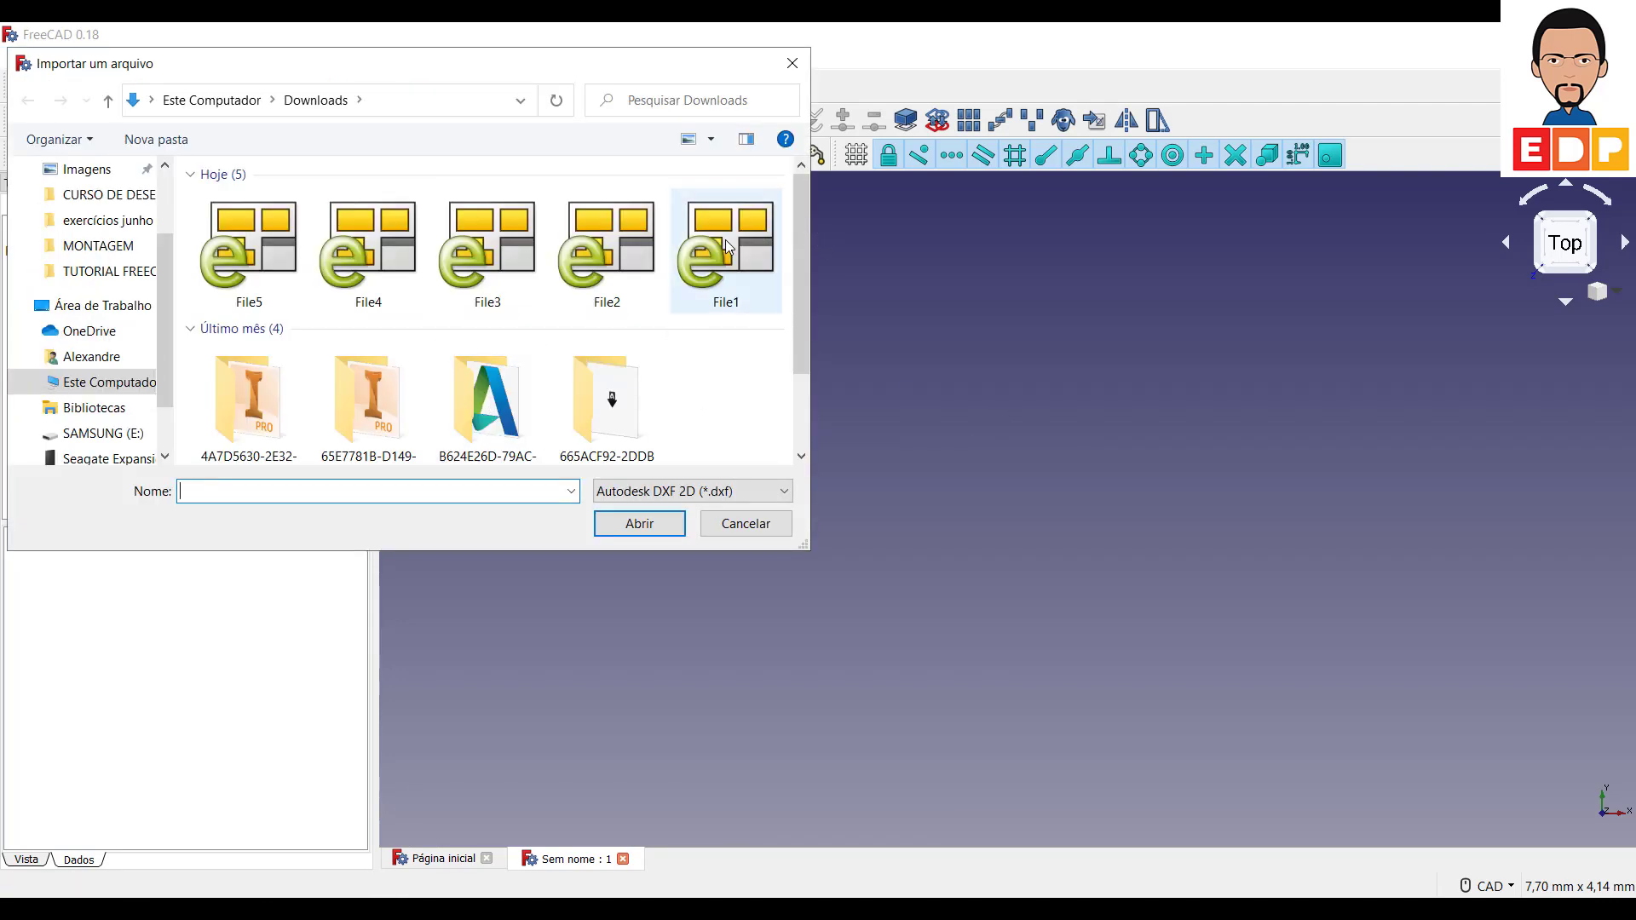
left_click(726, 247)
left_click(656, 523)
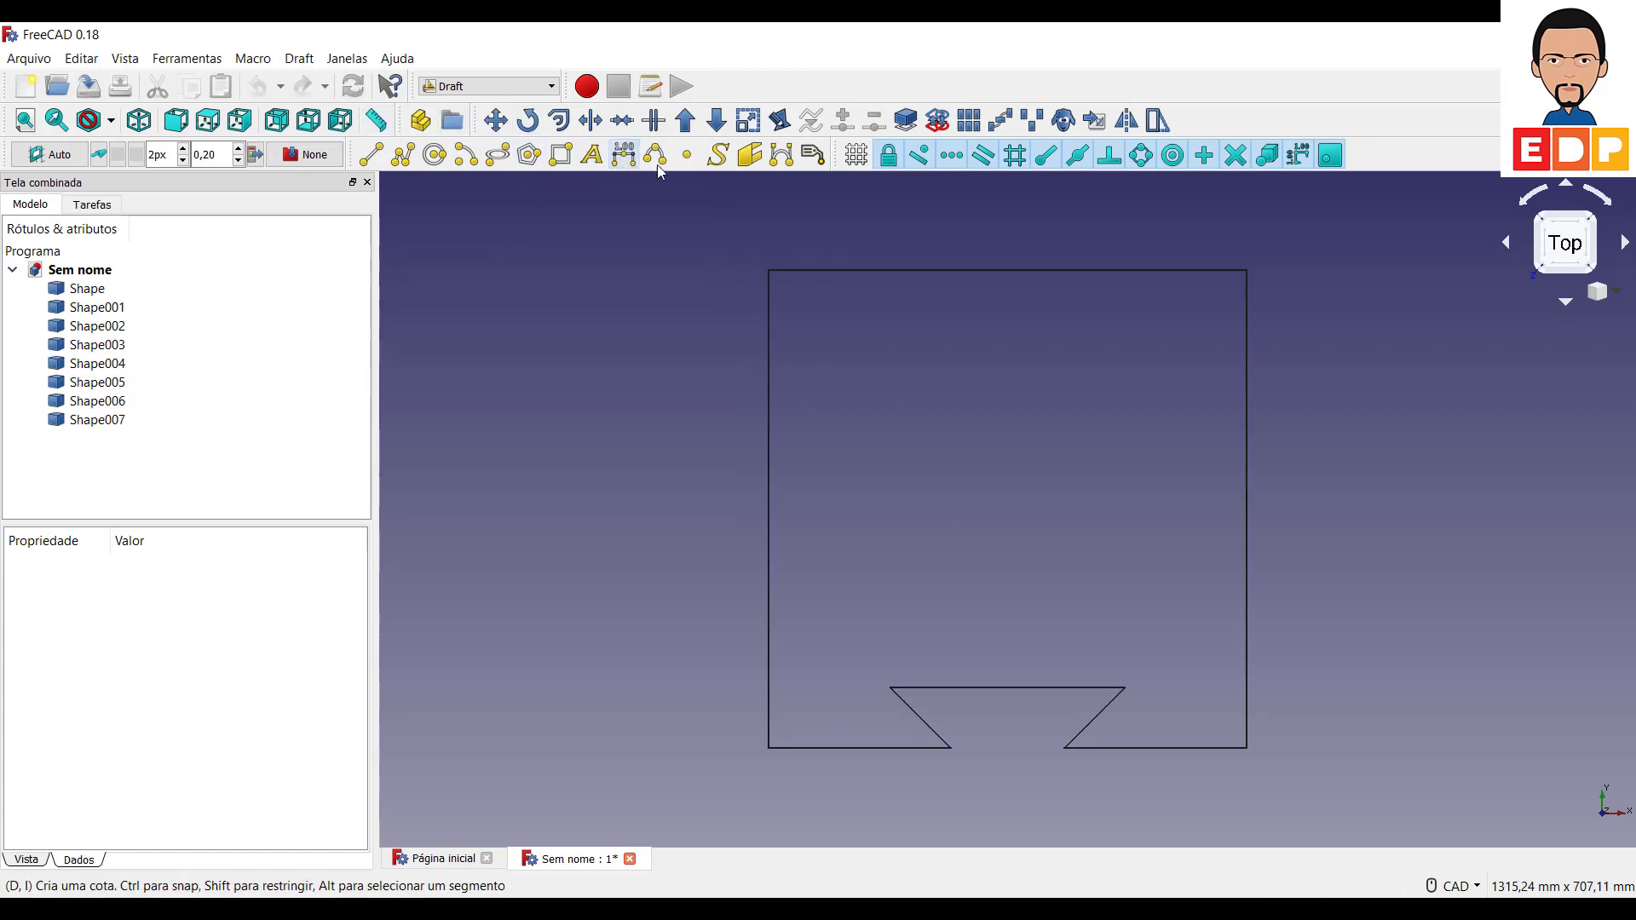
Measure the outline from its top-left corner with a Dimension, then cancel it
left_click(623, 157)
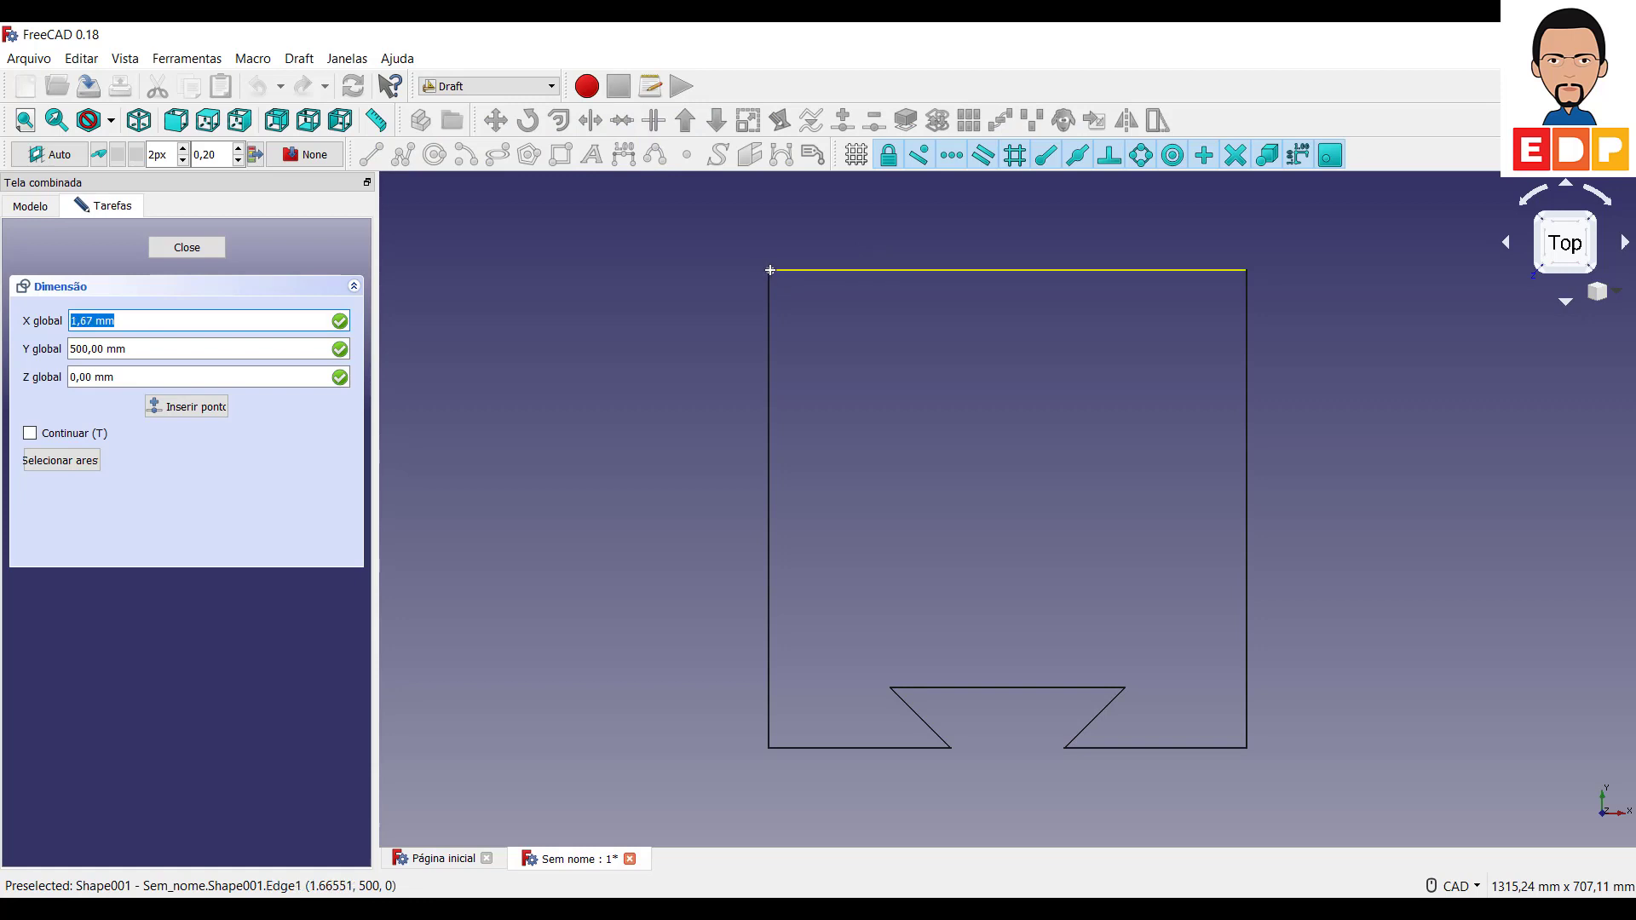
left_click(770, 270)
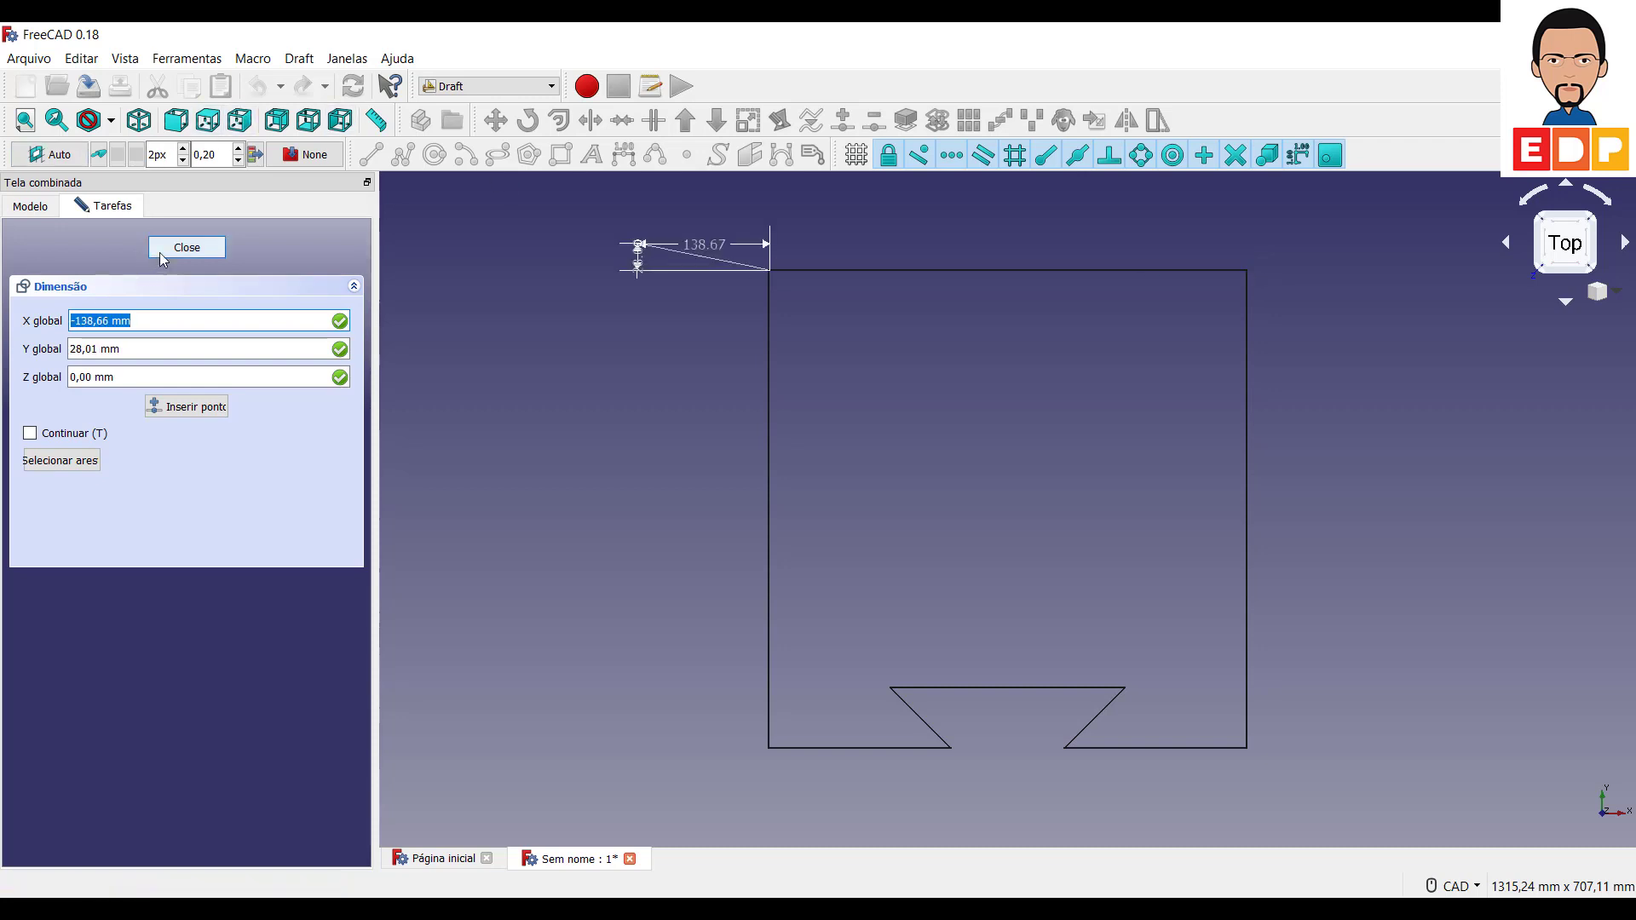
left_click(186, 247)
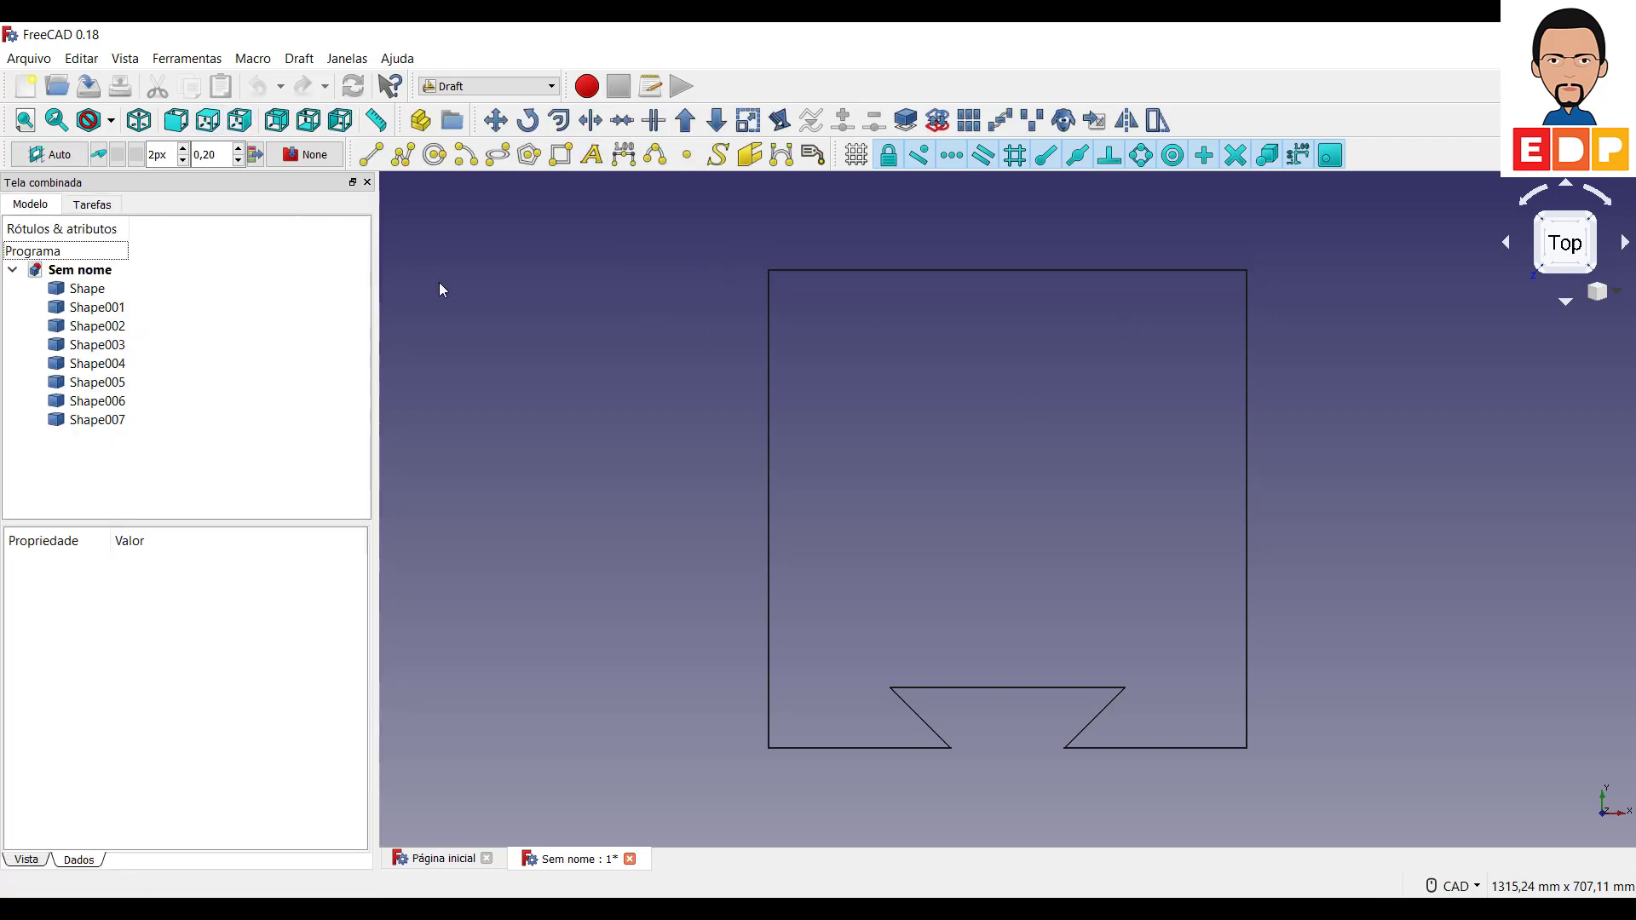
Discard the document and set the DXF import scale factor to 0,1
left_click(630, 858)
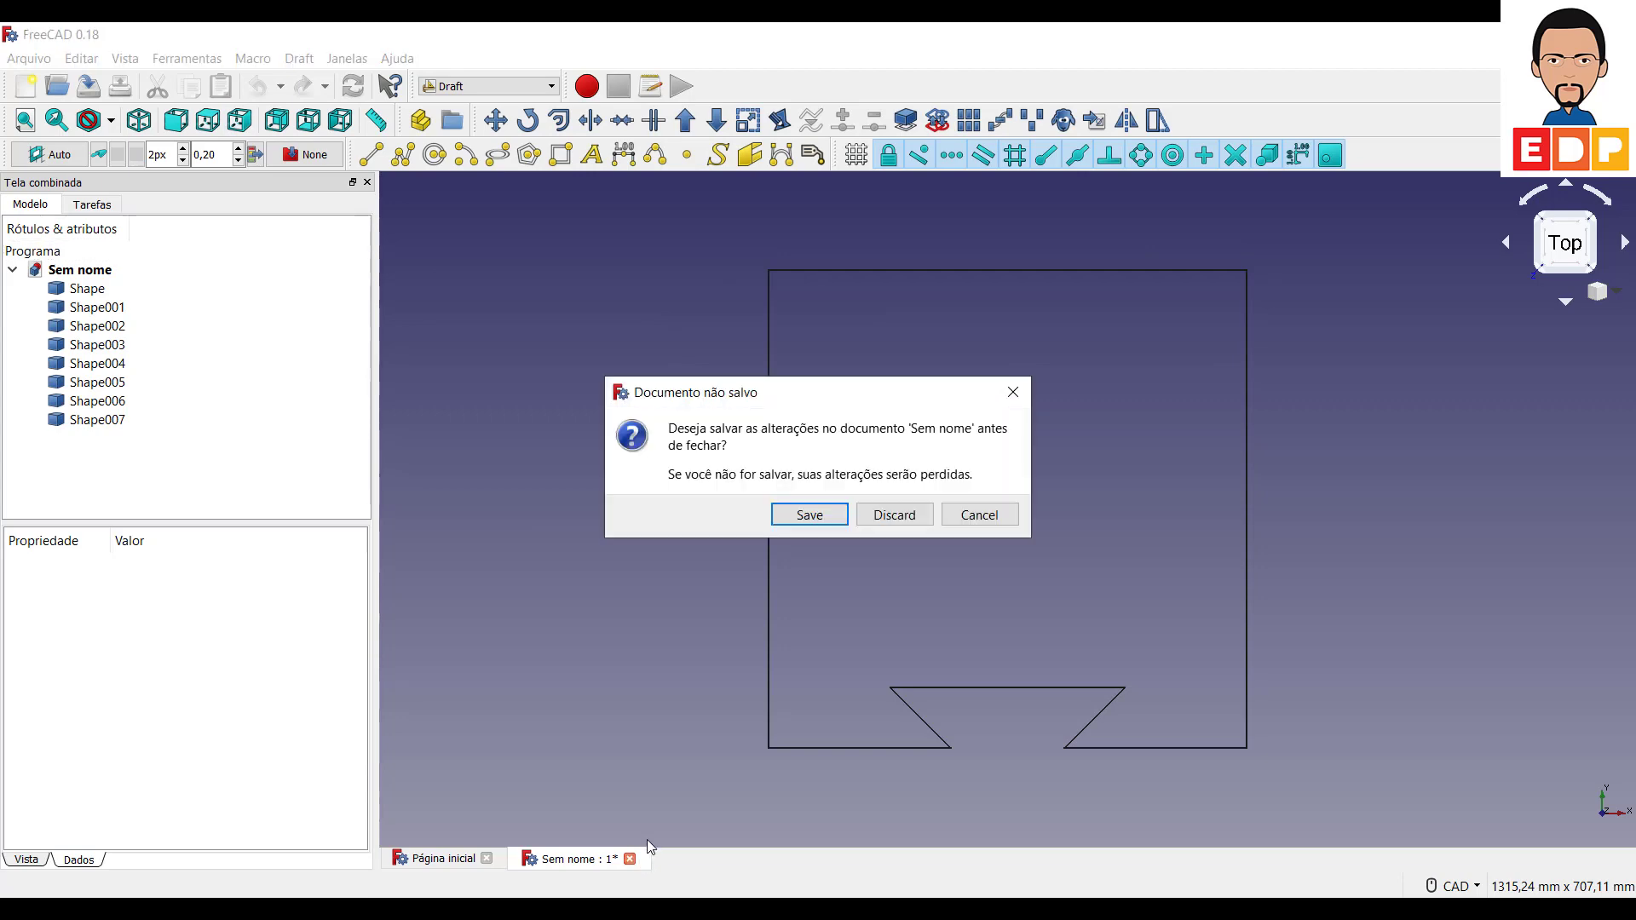
left_click(895, 514)
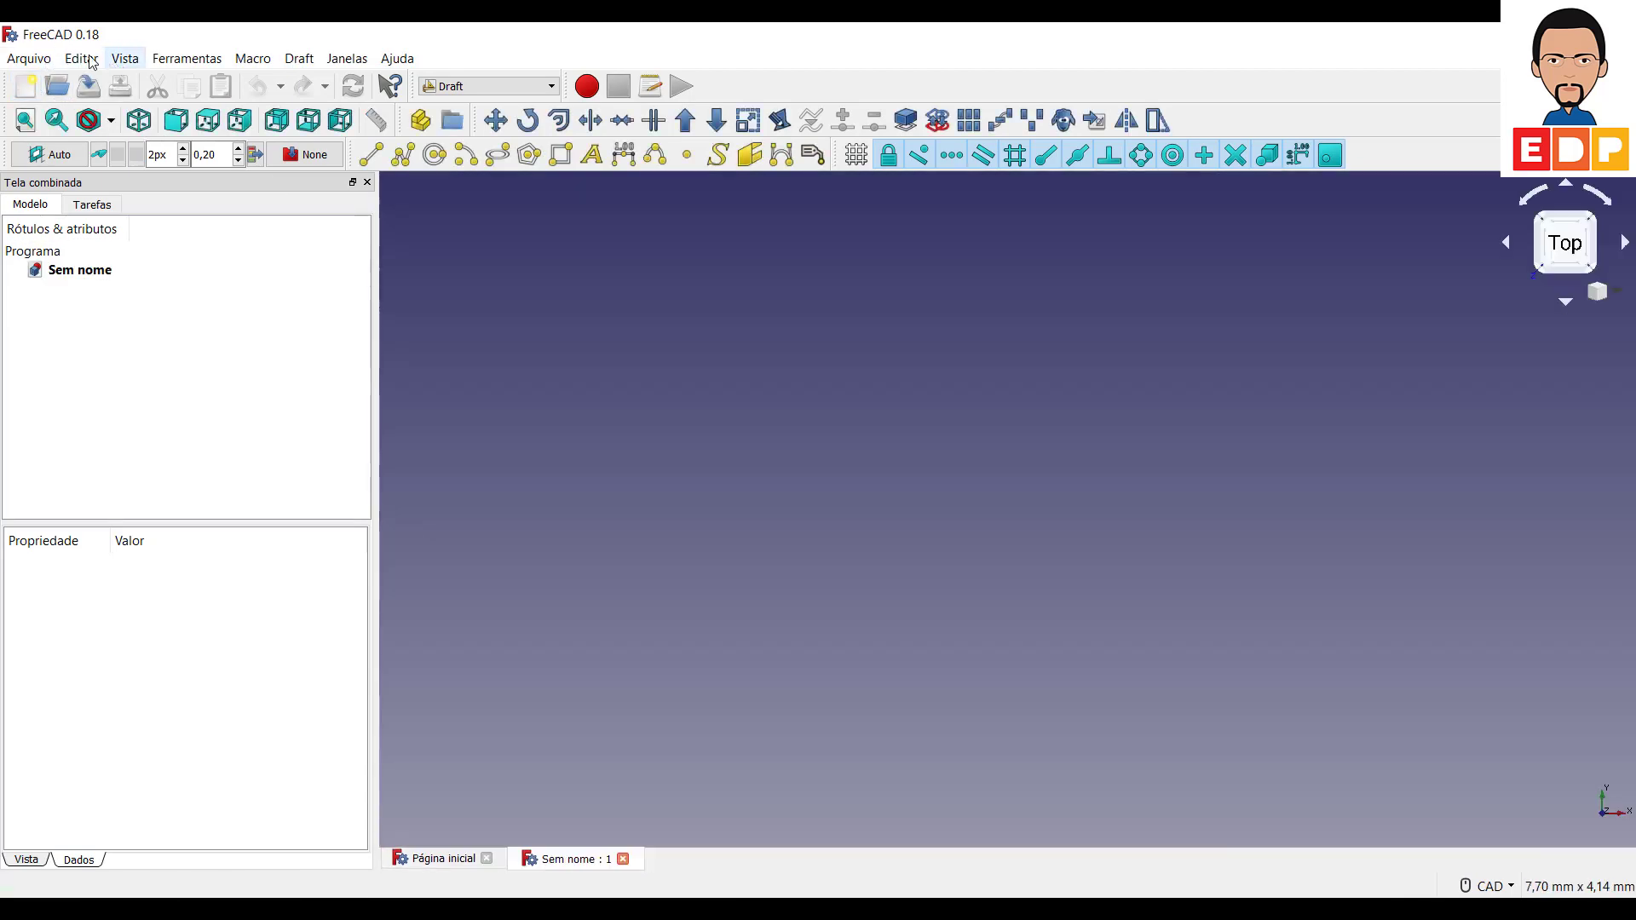
left_click(81, 58)
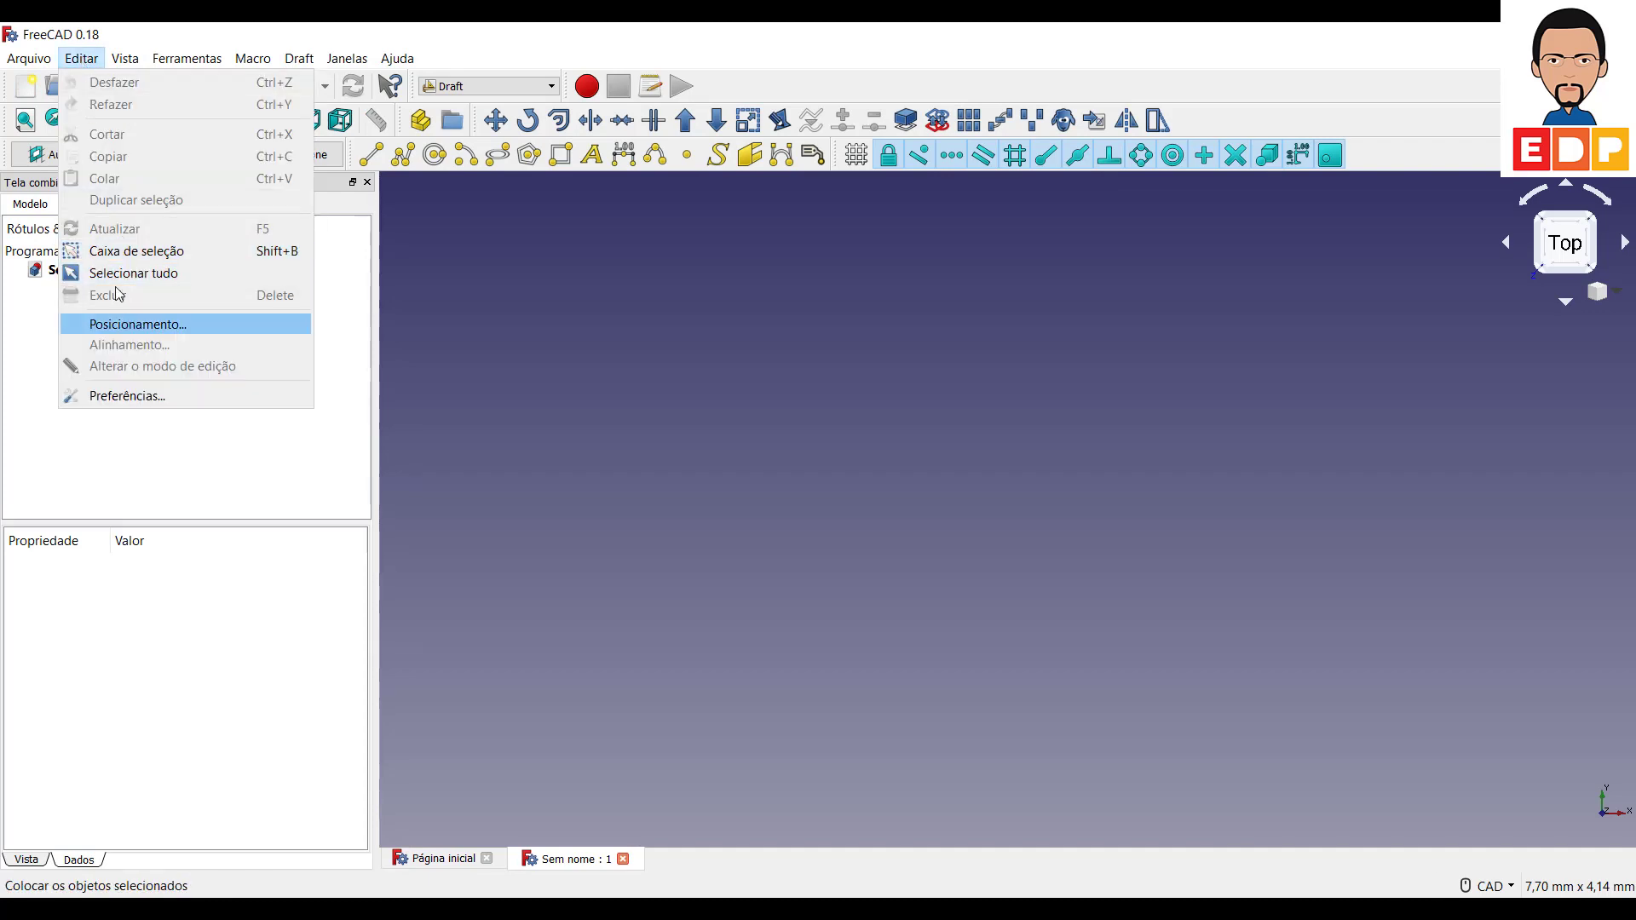
left_click(128, 396)
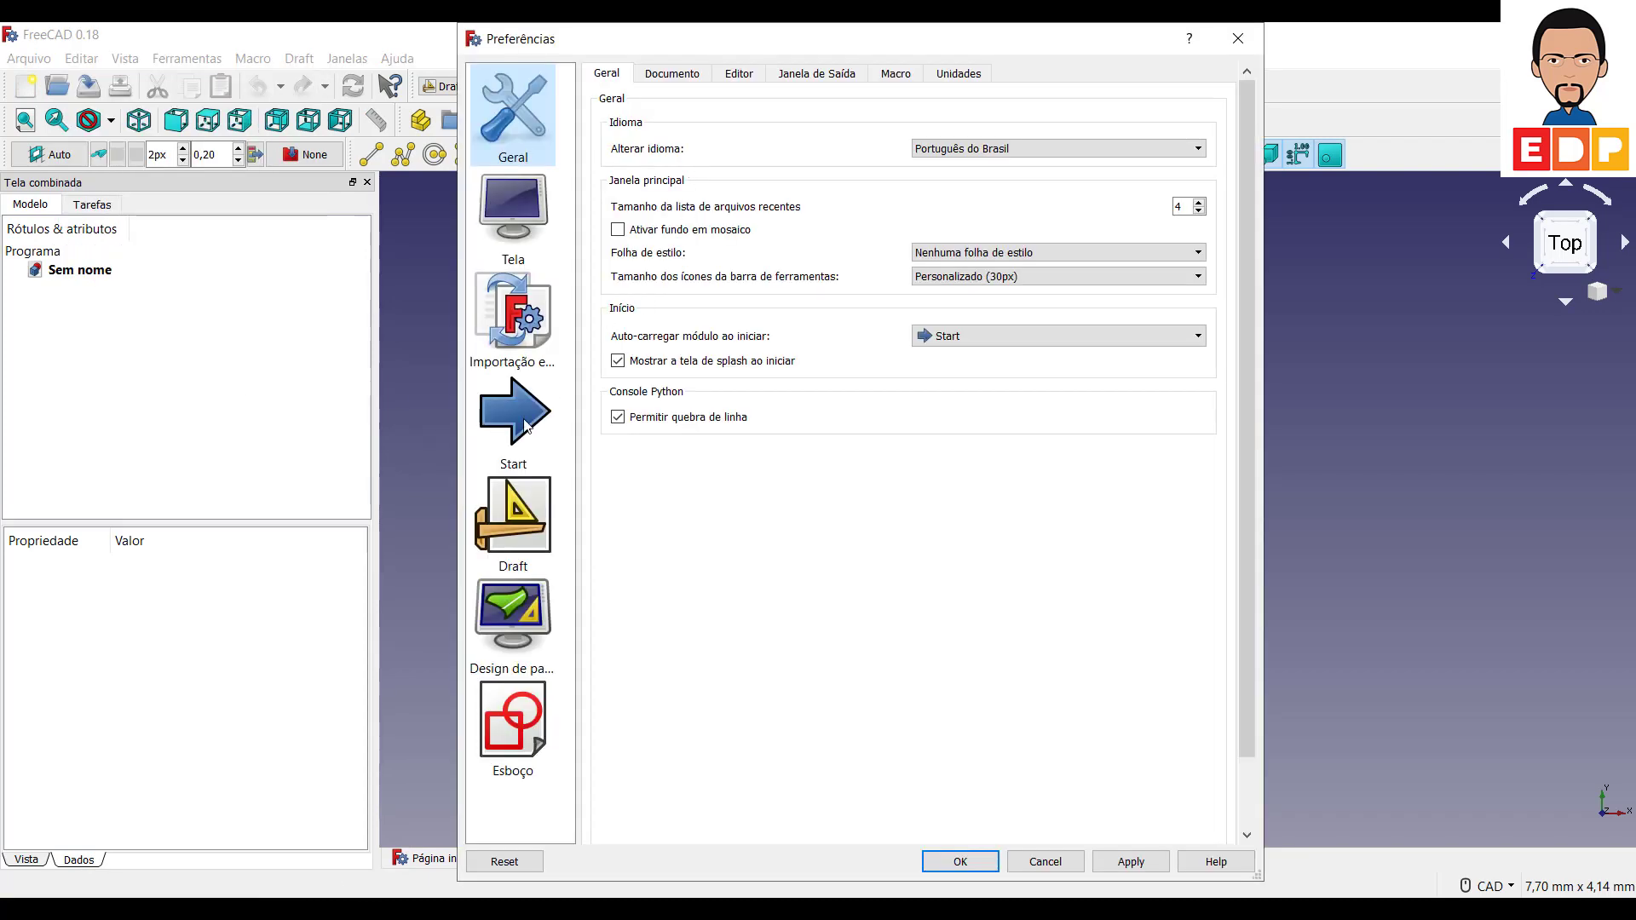
left_click(522, 332)
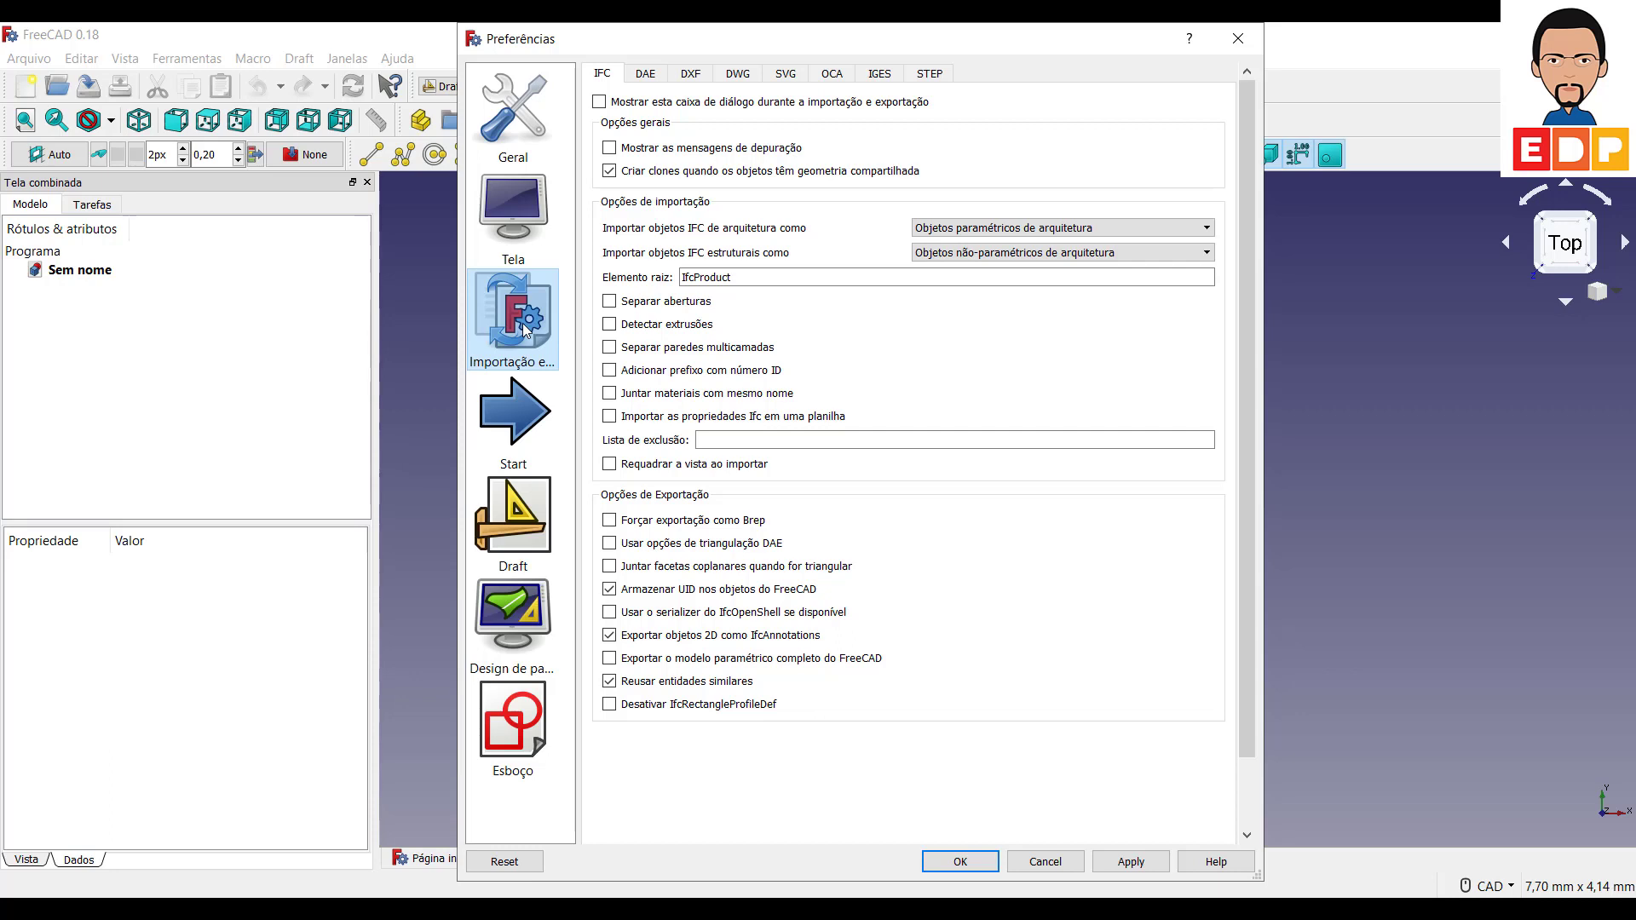
left_click(690, 73)
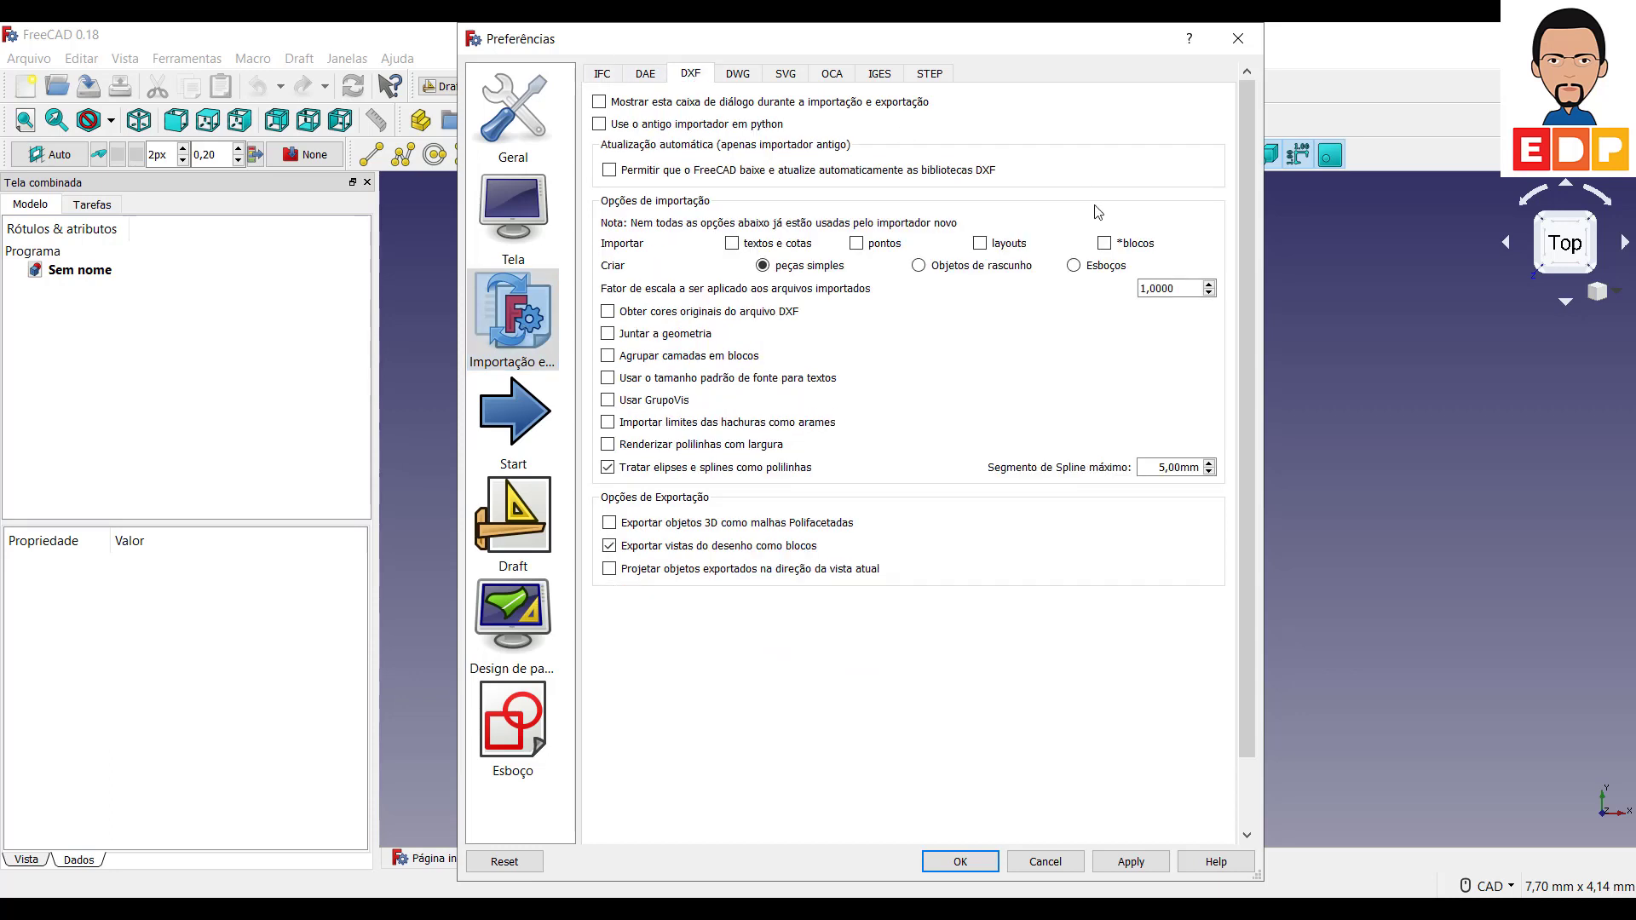
double_click(1179, 289)
mouse_move(929, 525)
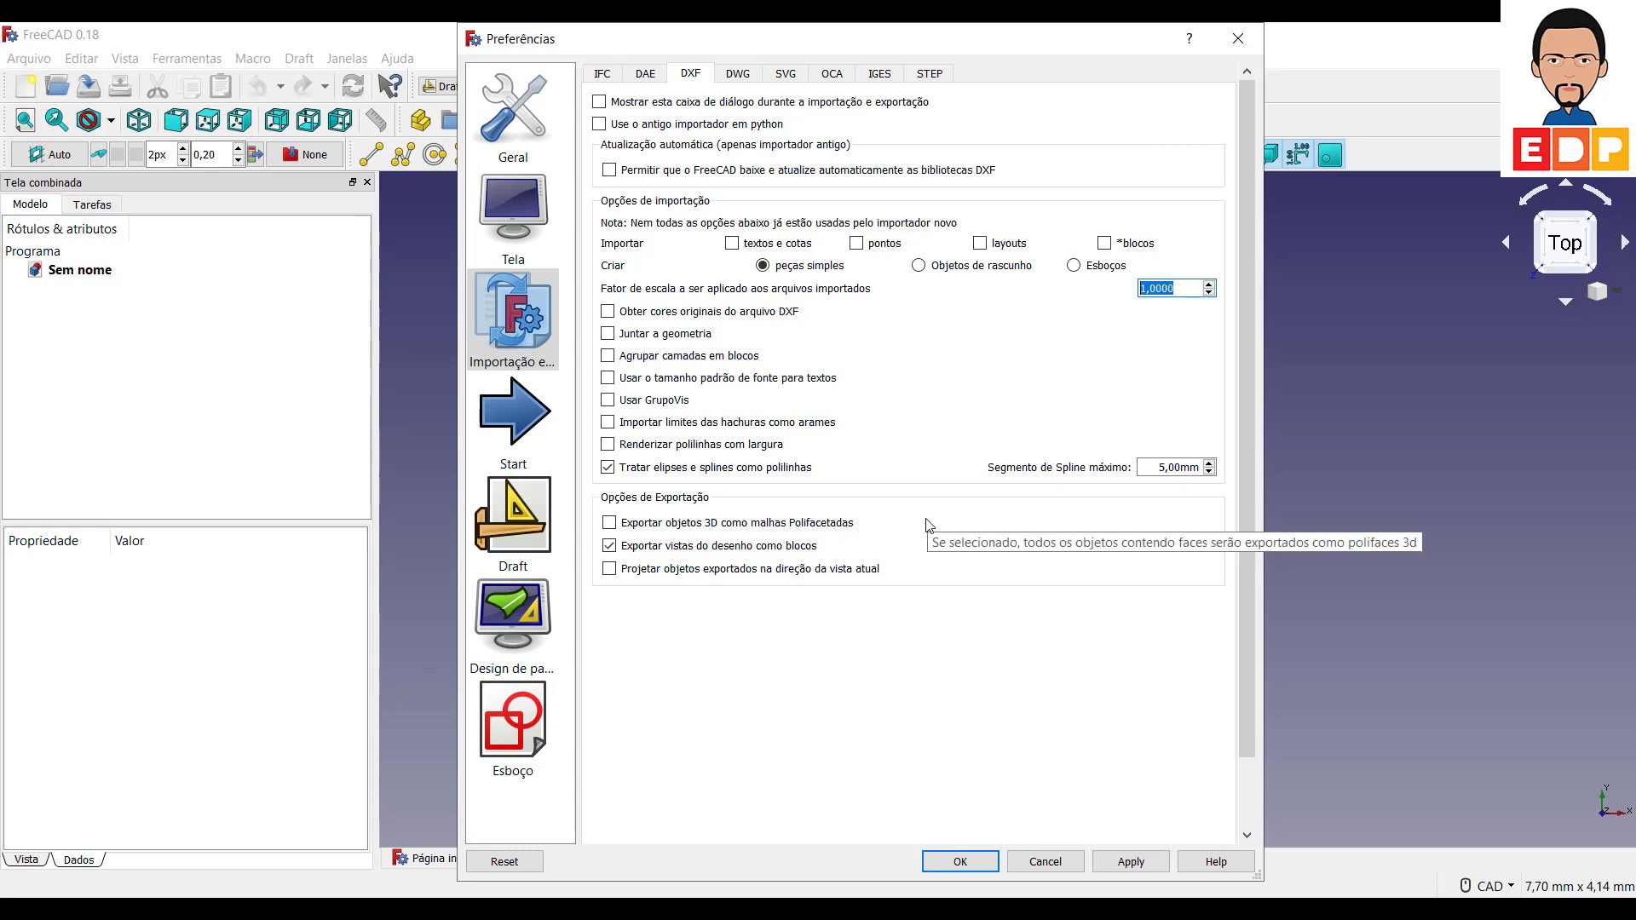
type("0,1")
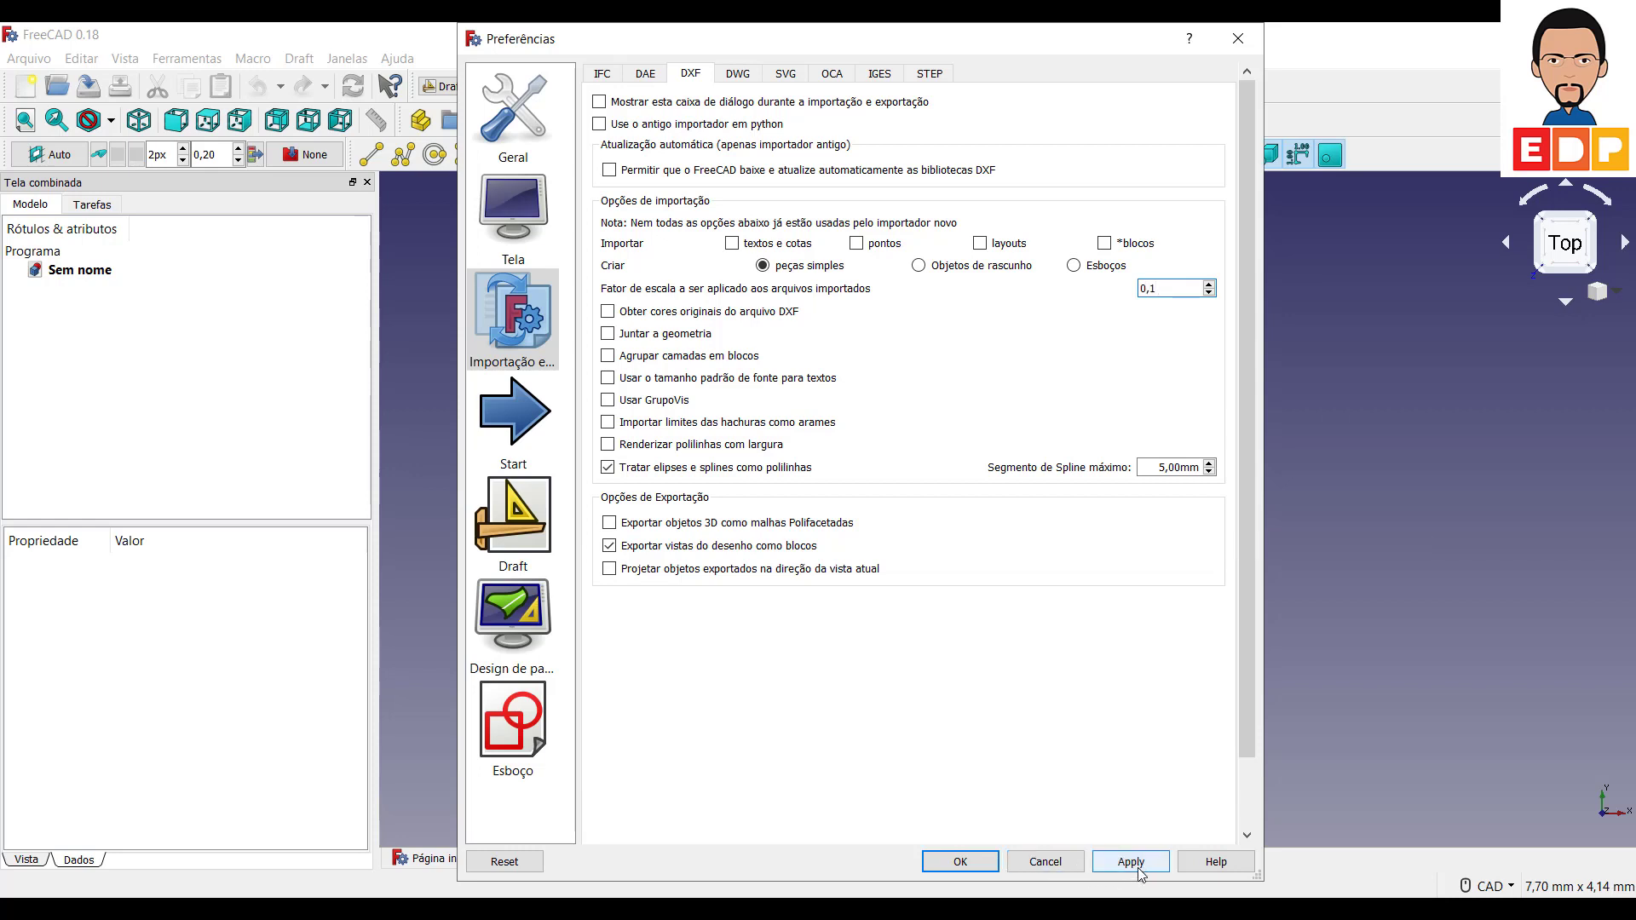
key("Return")
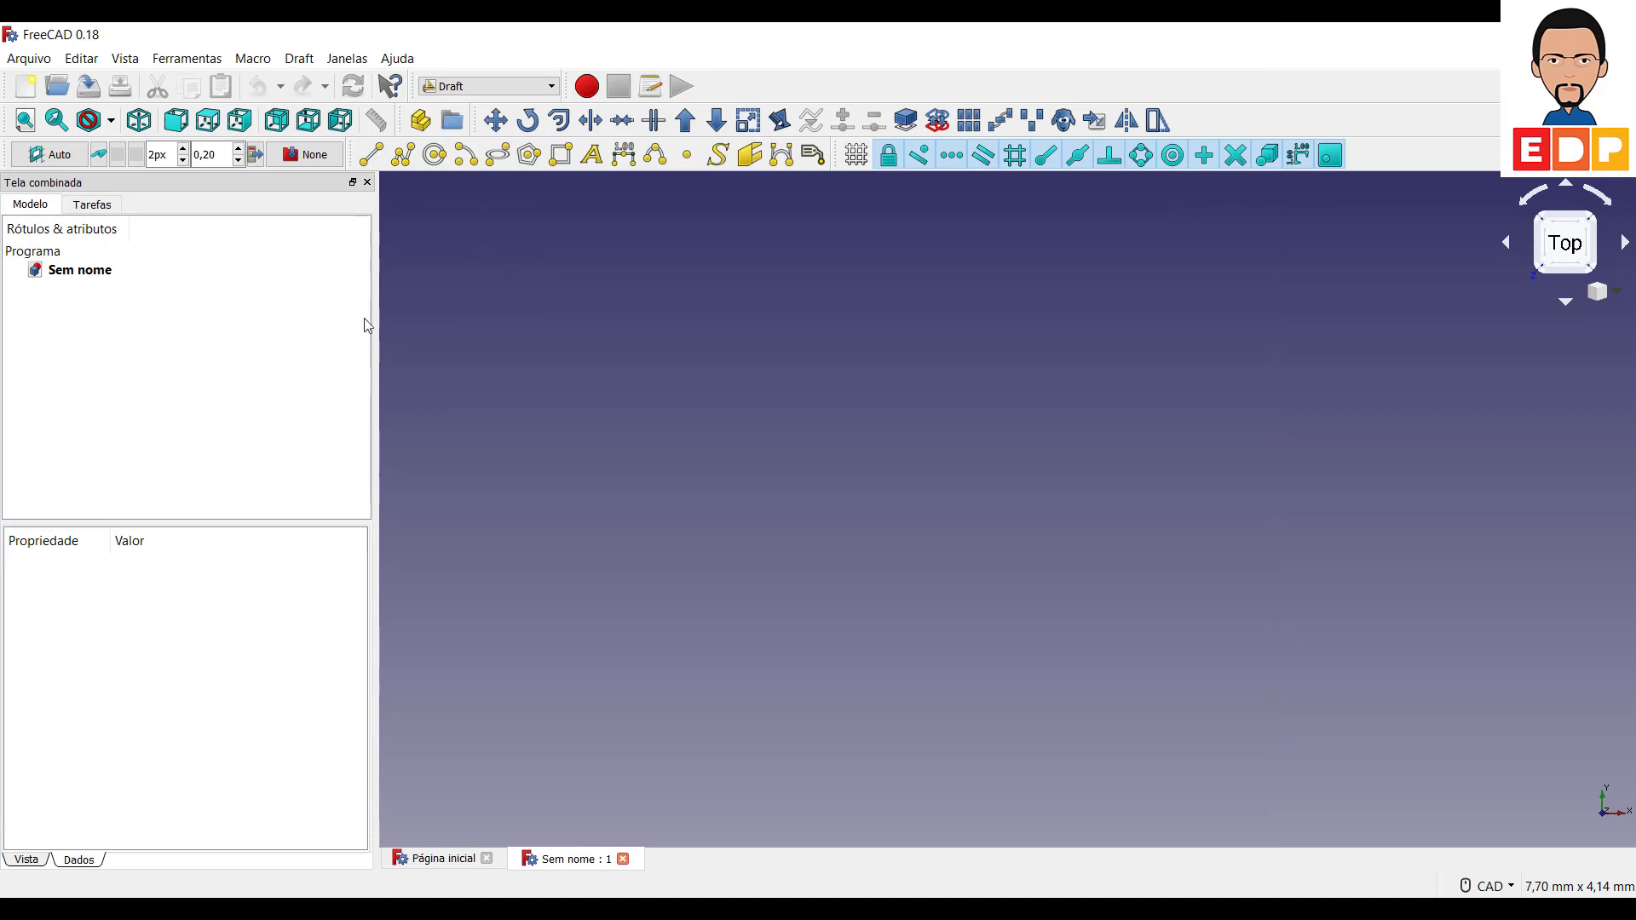
Import File1 again at the 0,1 scale
left_click(26, 61)
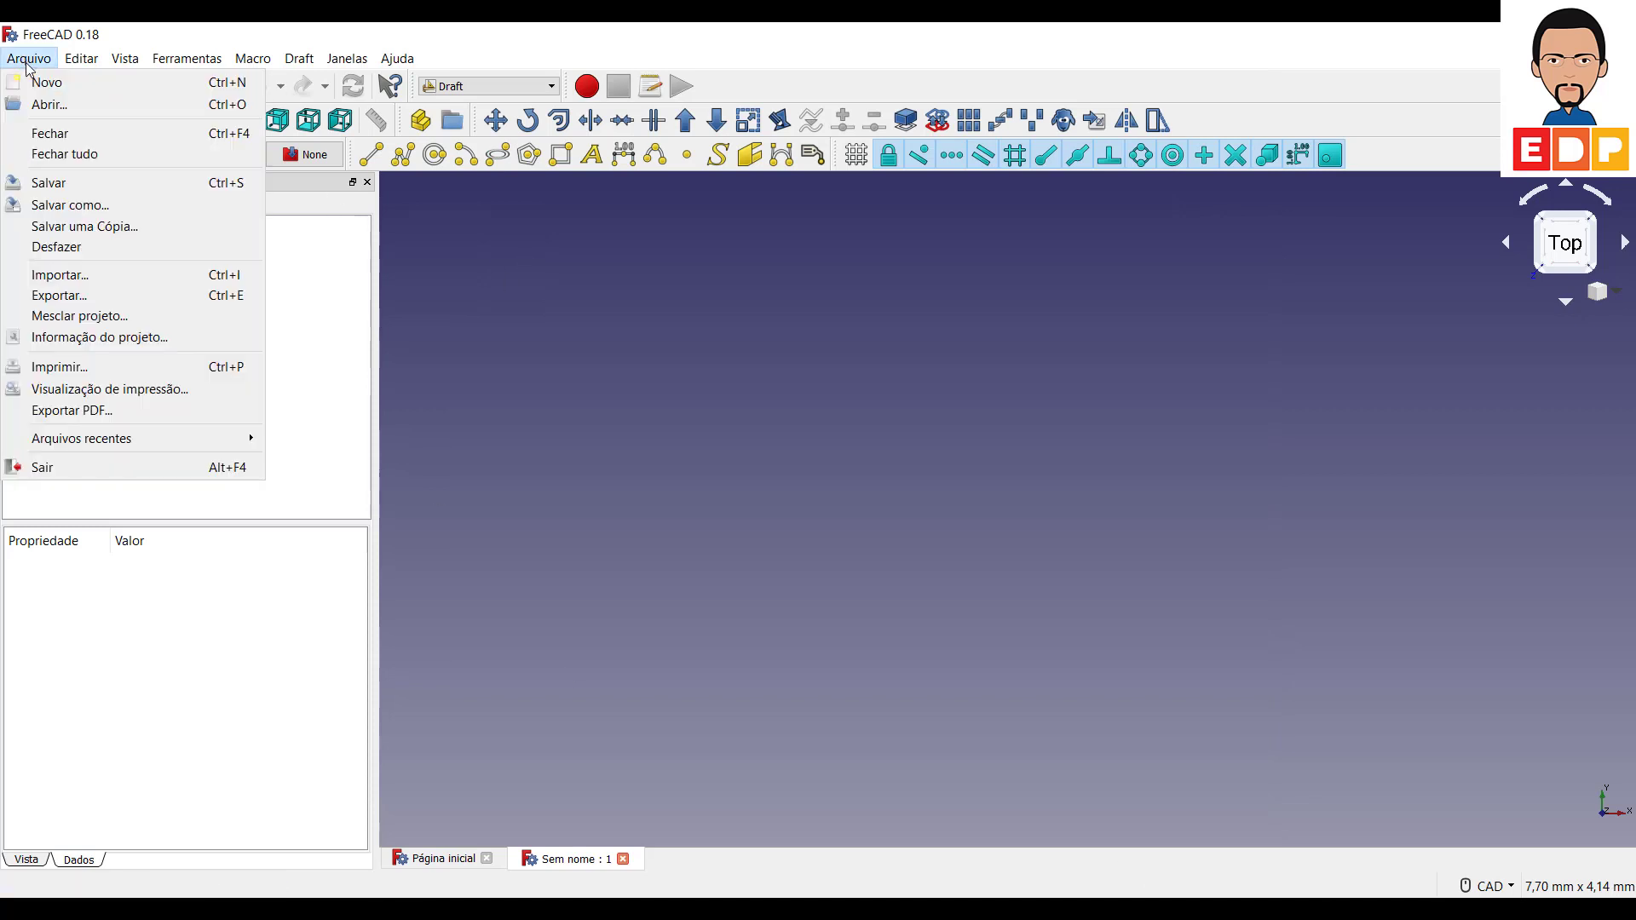
left_click(67, 276)
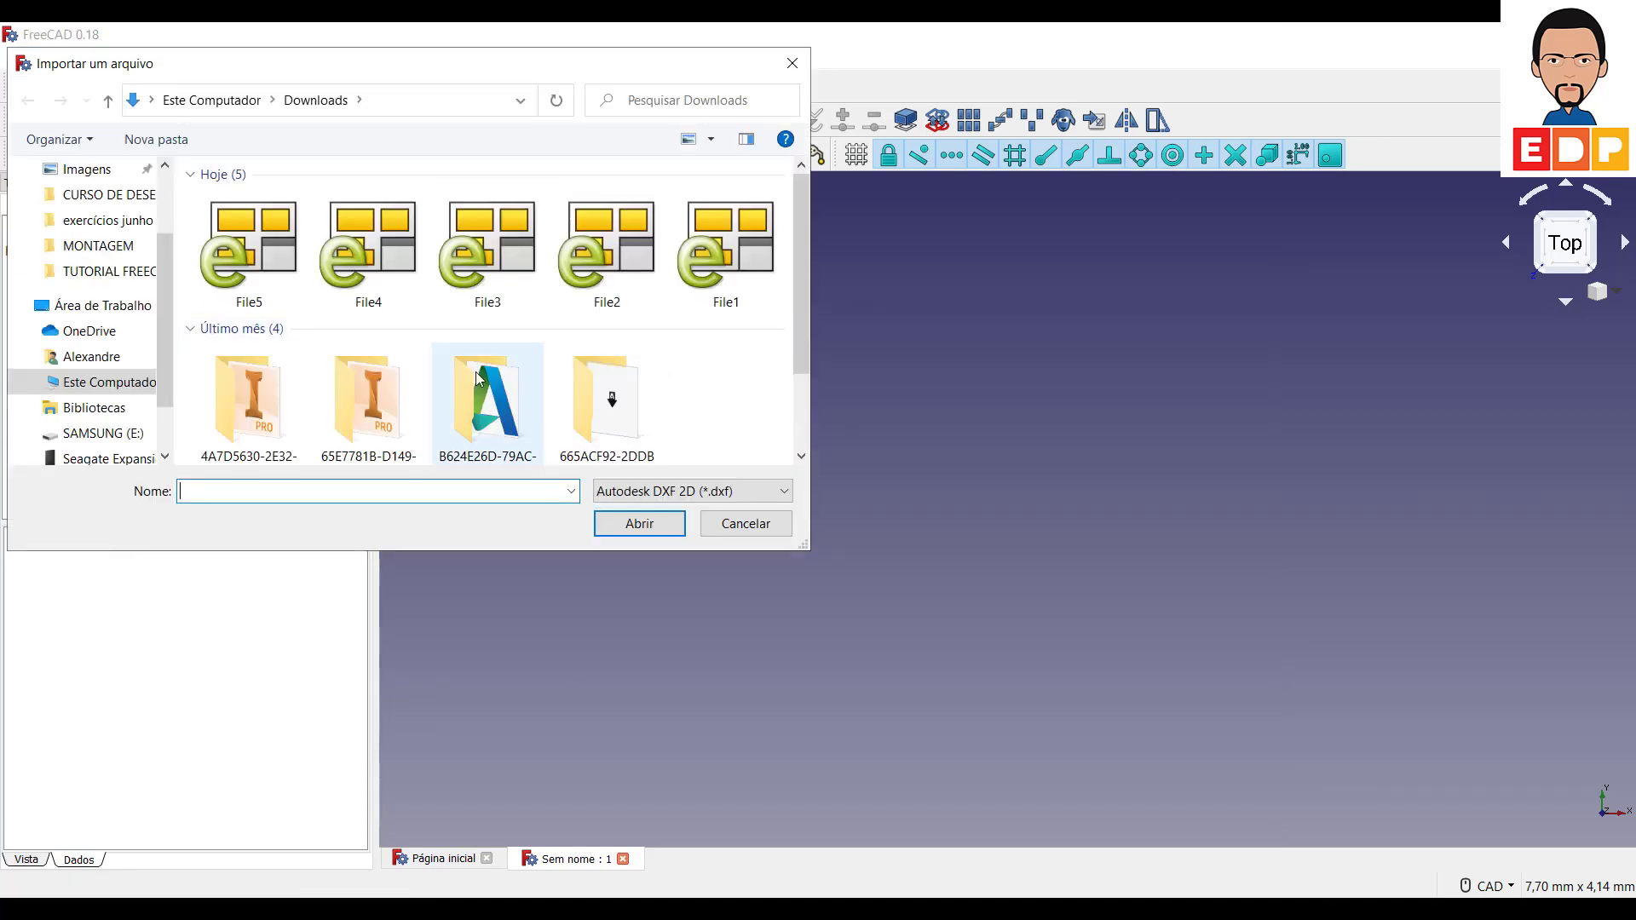
left_click(725, 247)
left_click(639, 523)
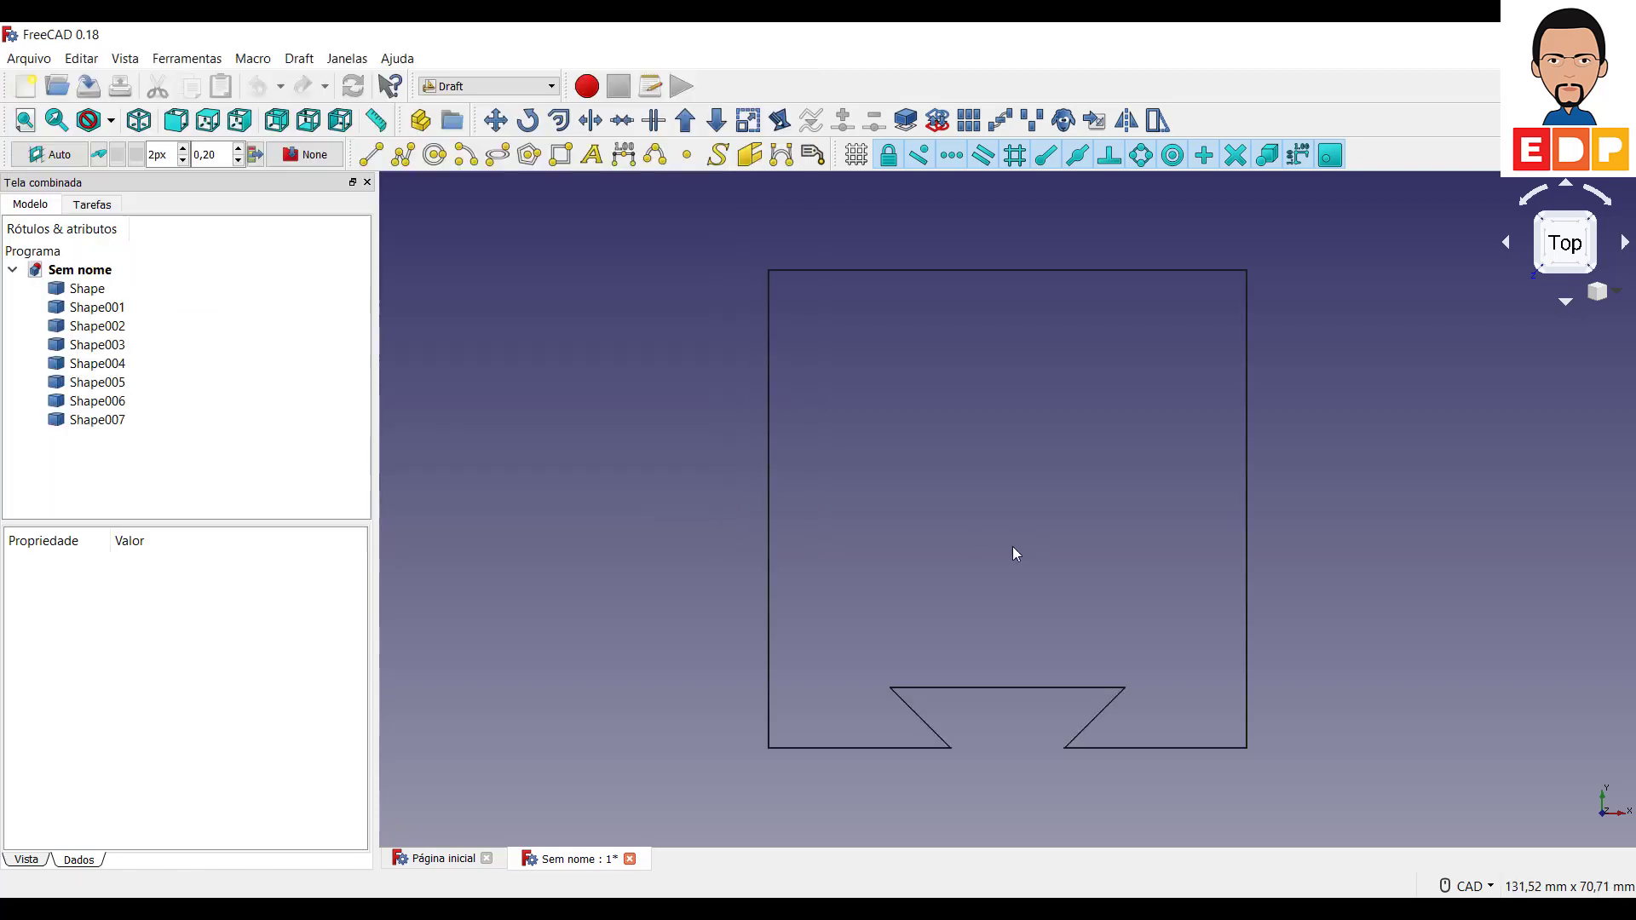
left_click(624, 154)
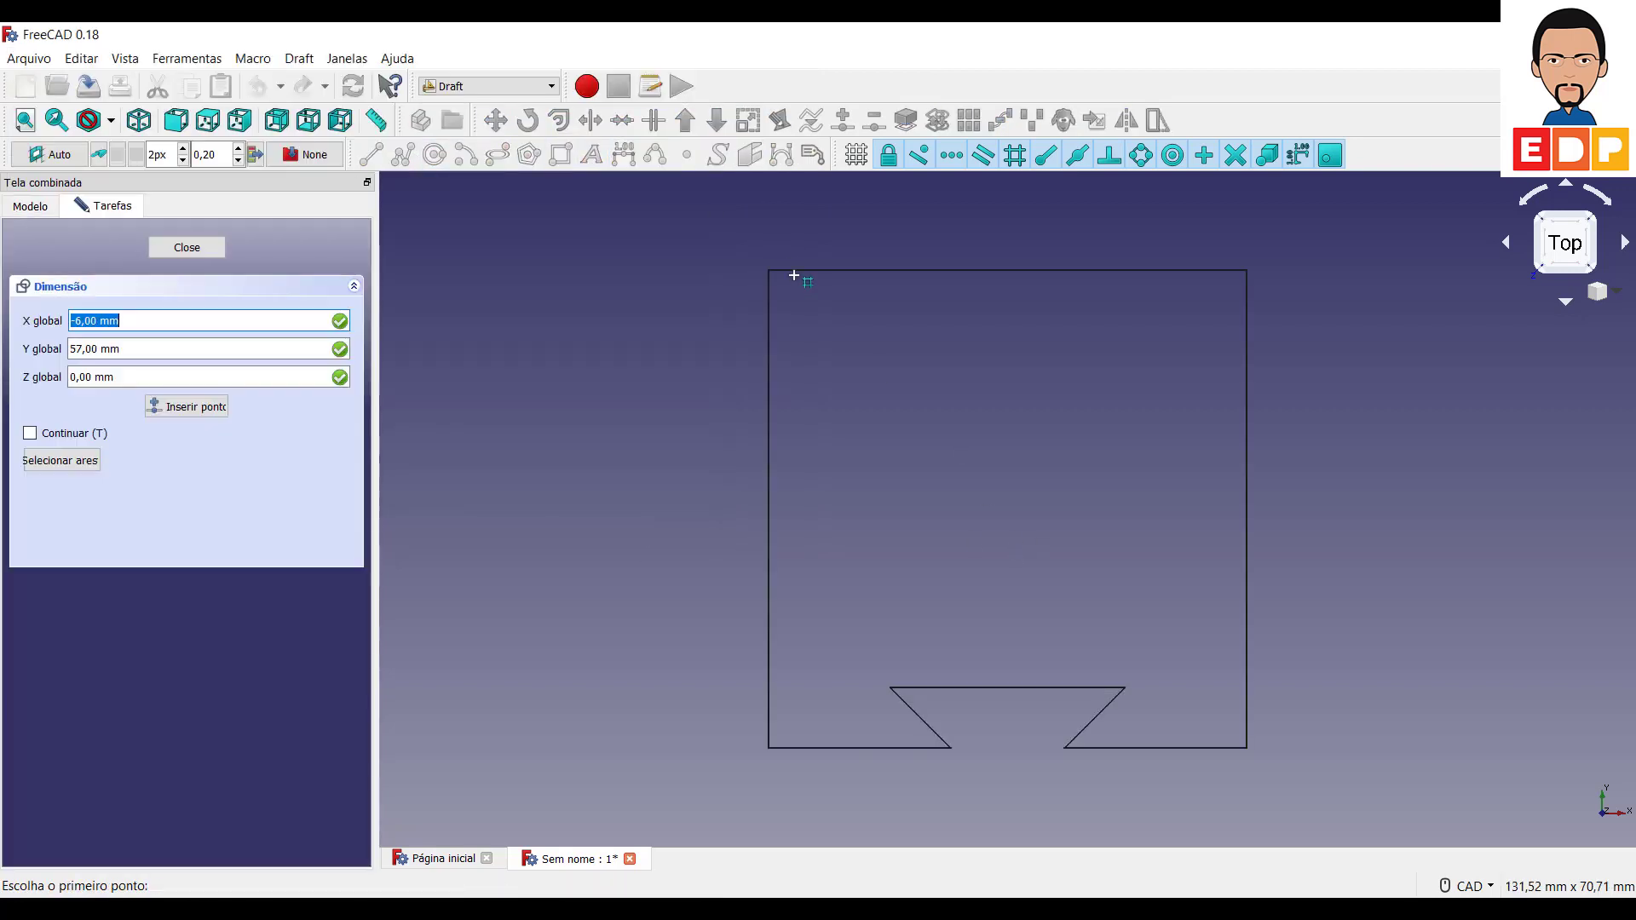
left_click(768, 270)
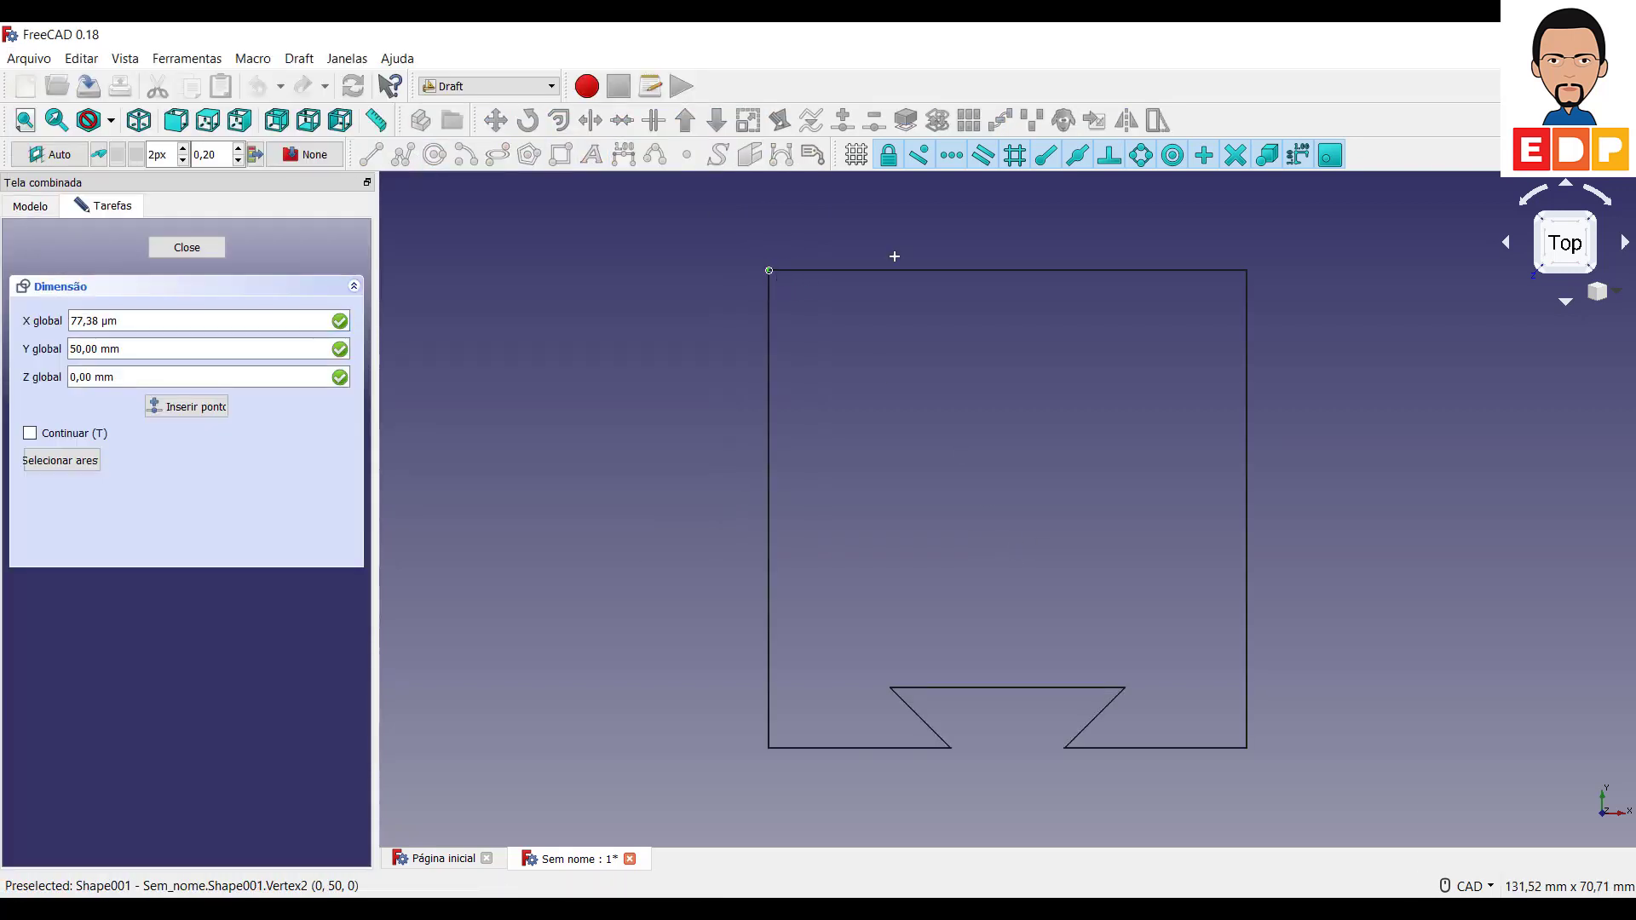
left_click(1247, 270)
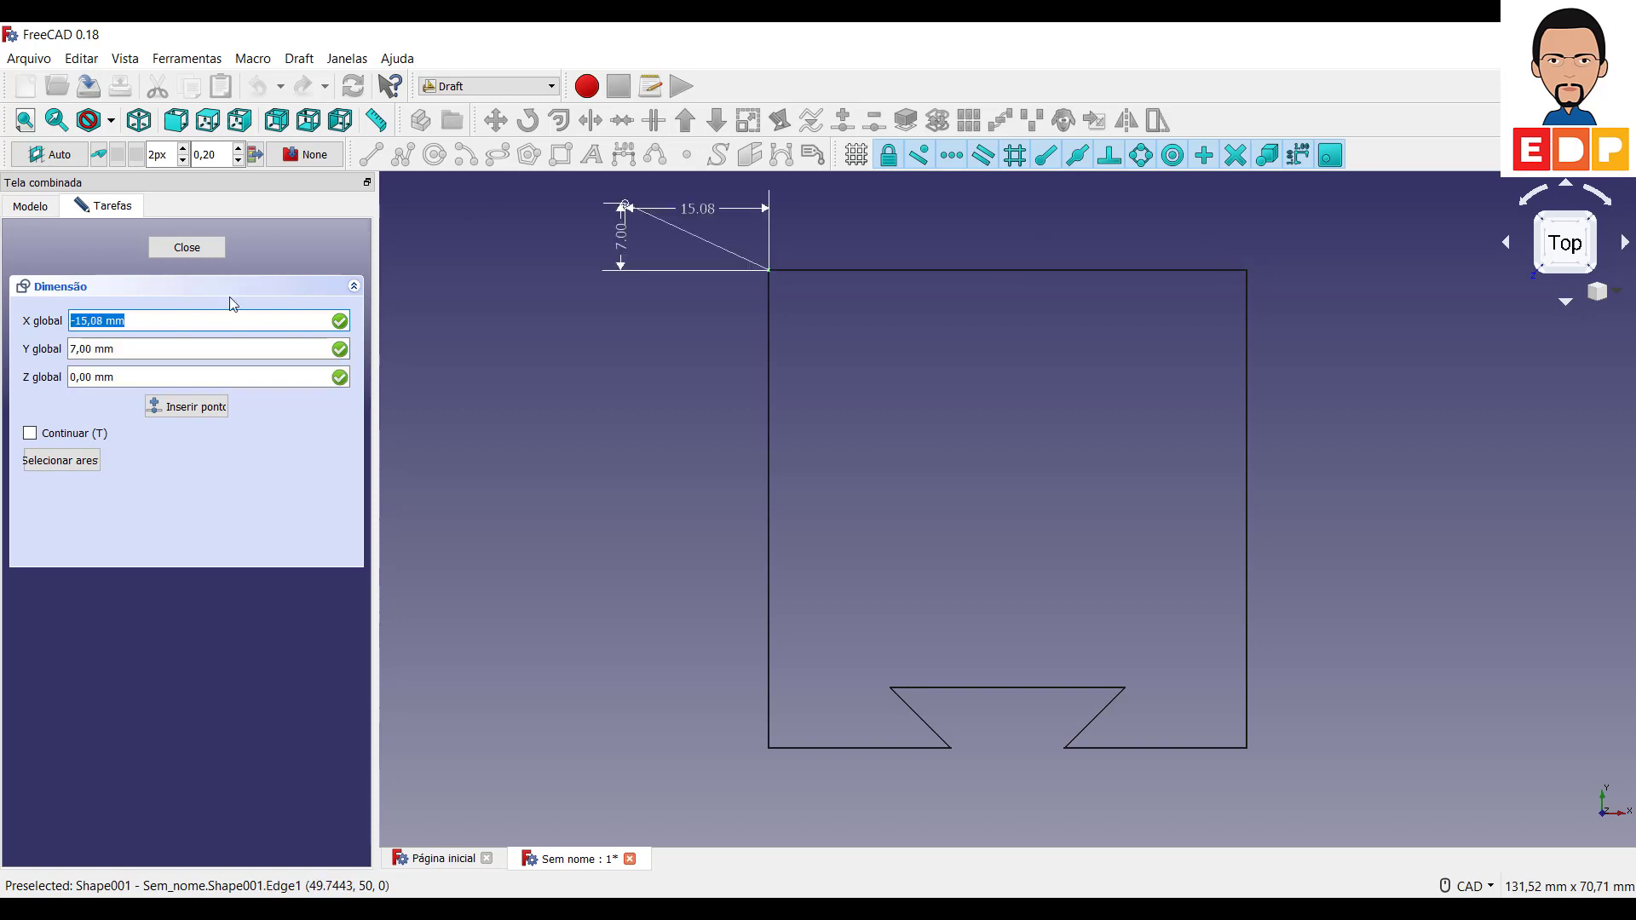
key("Escape")
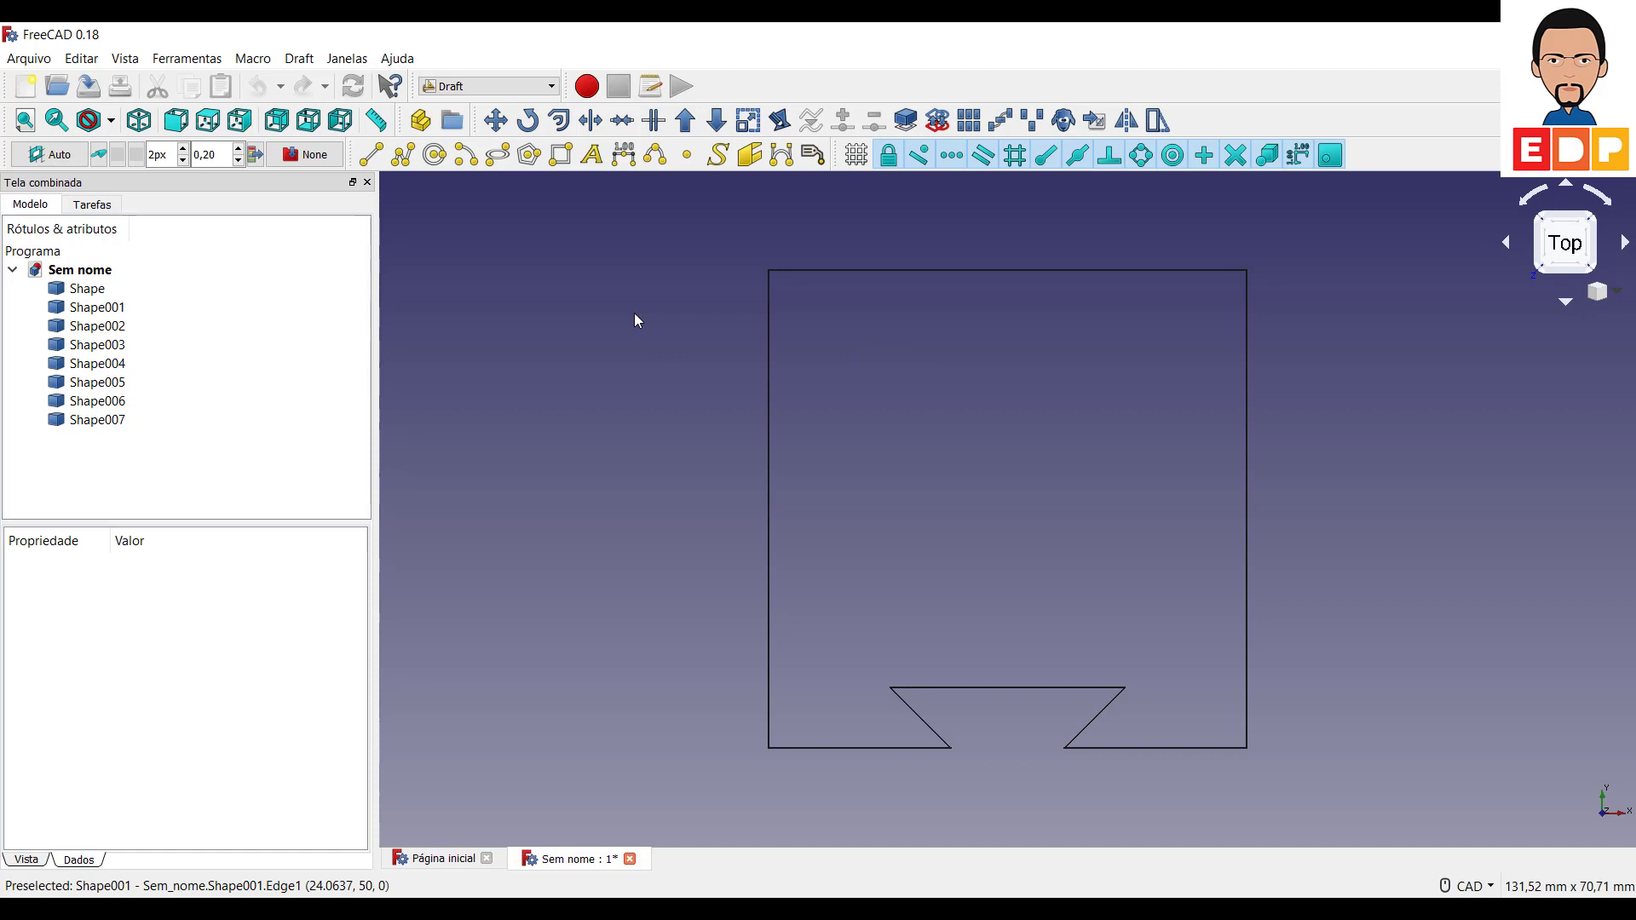
Box-select all eight edges and upgrade them into a single closed Wire
left_click_drag(722, 314, 1322, 825)
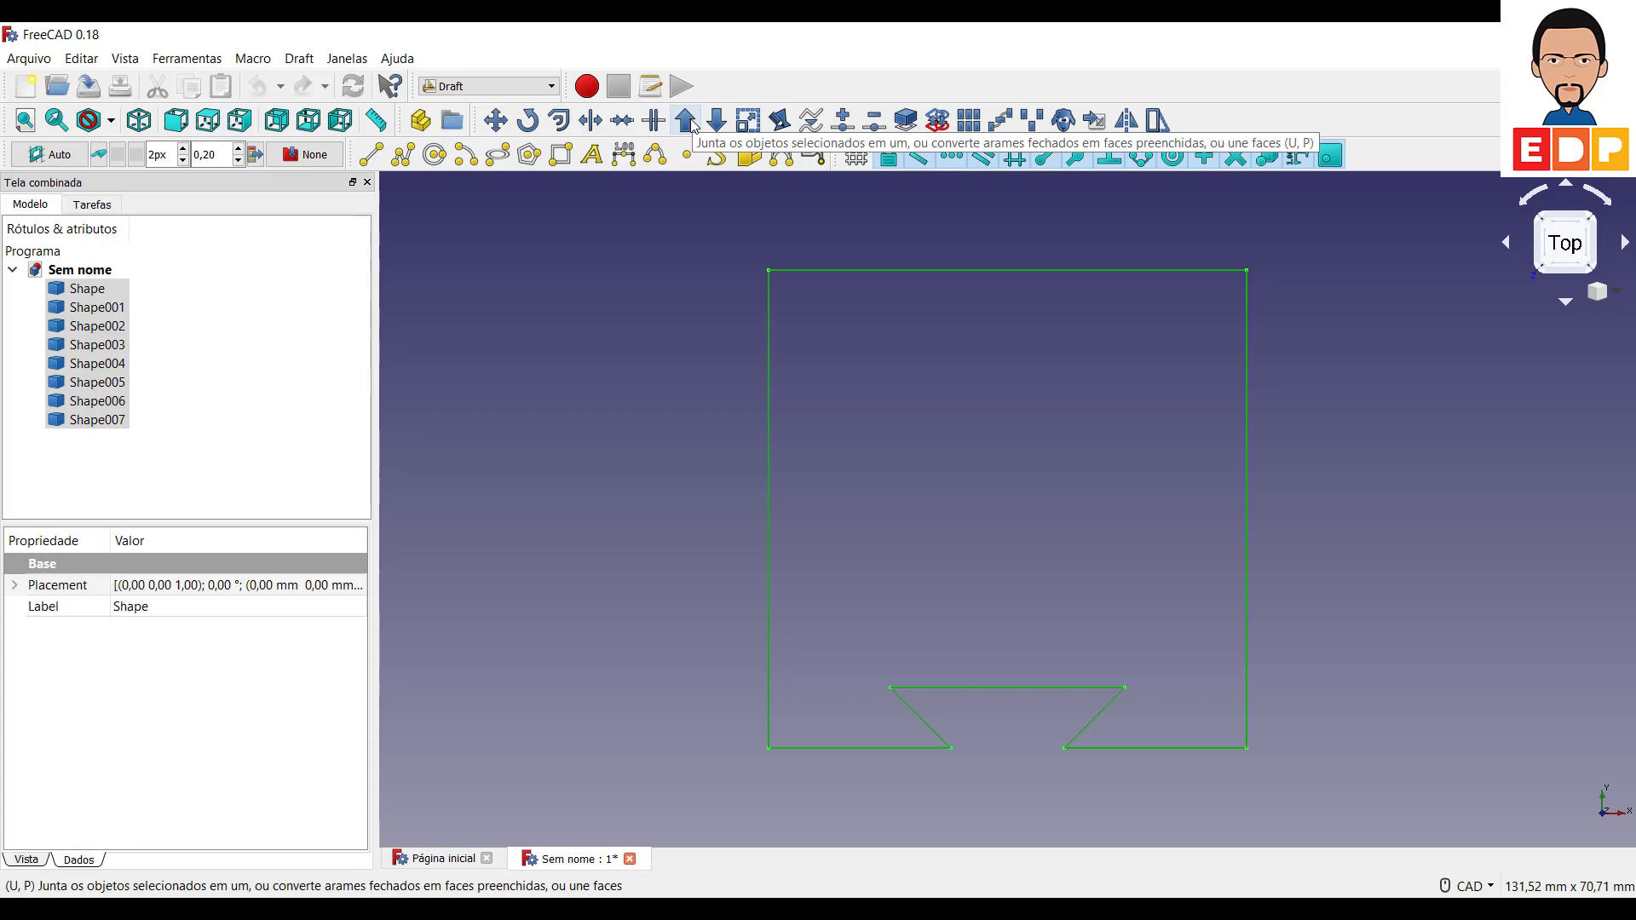
left_click(686, 121)
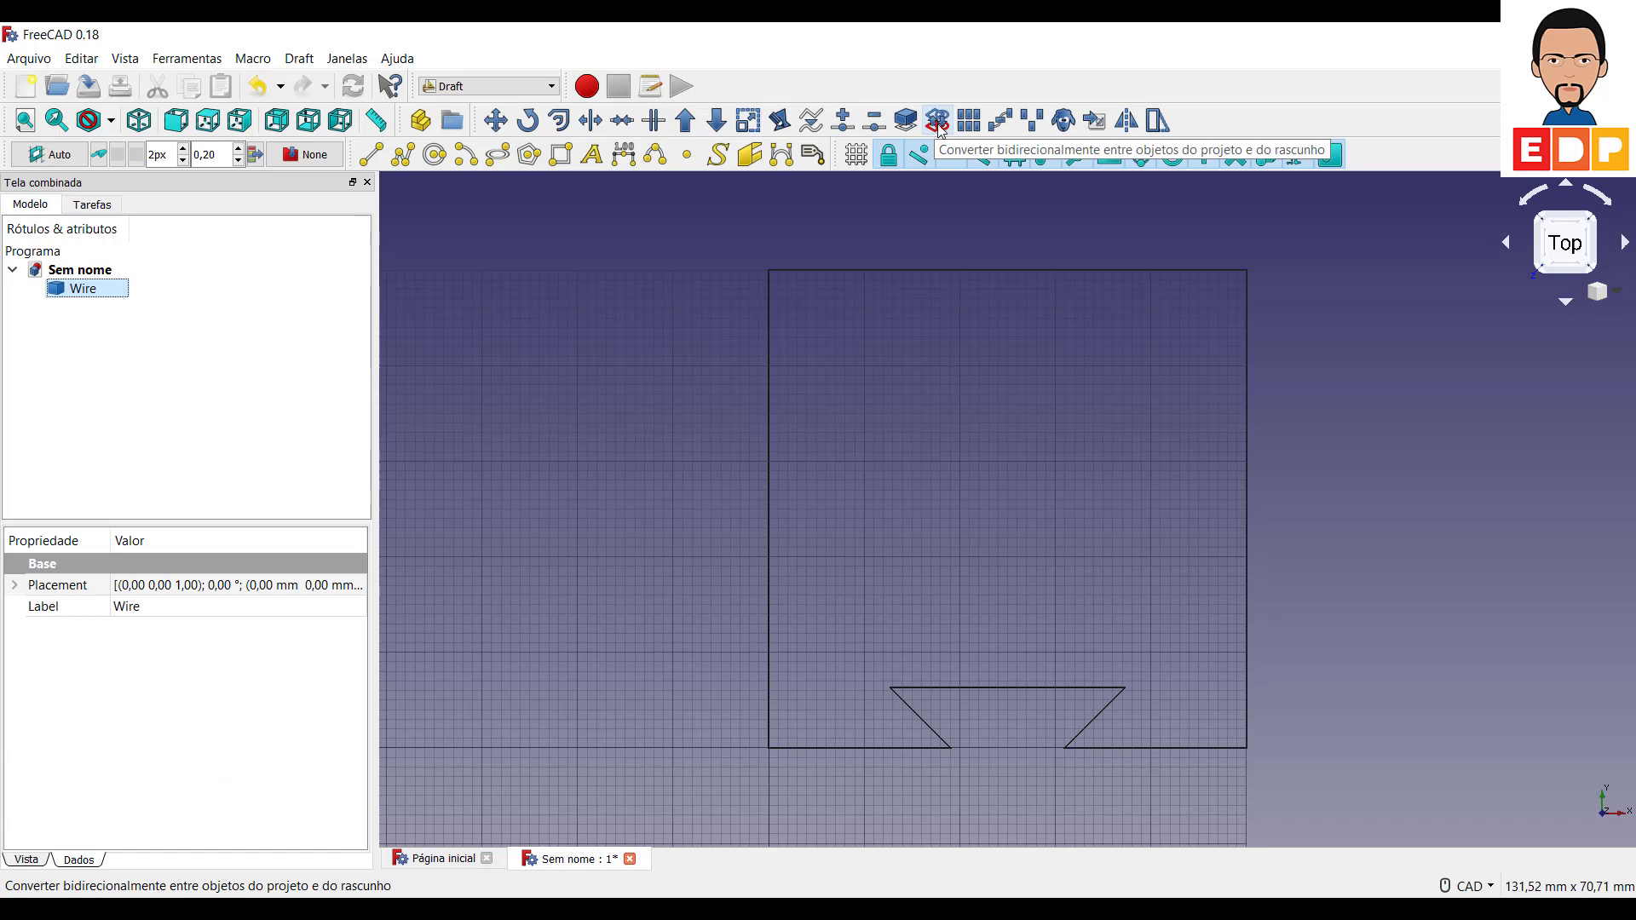
Convert the Wire into a Sketch with Draft2Sketch and delete the original Wire
left_click(937, 122)
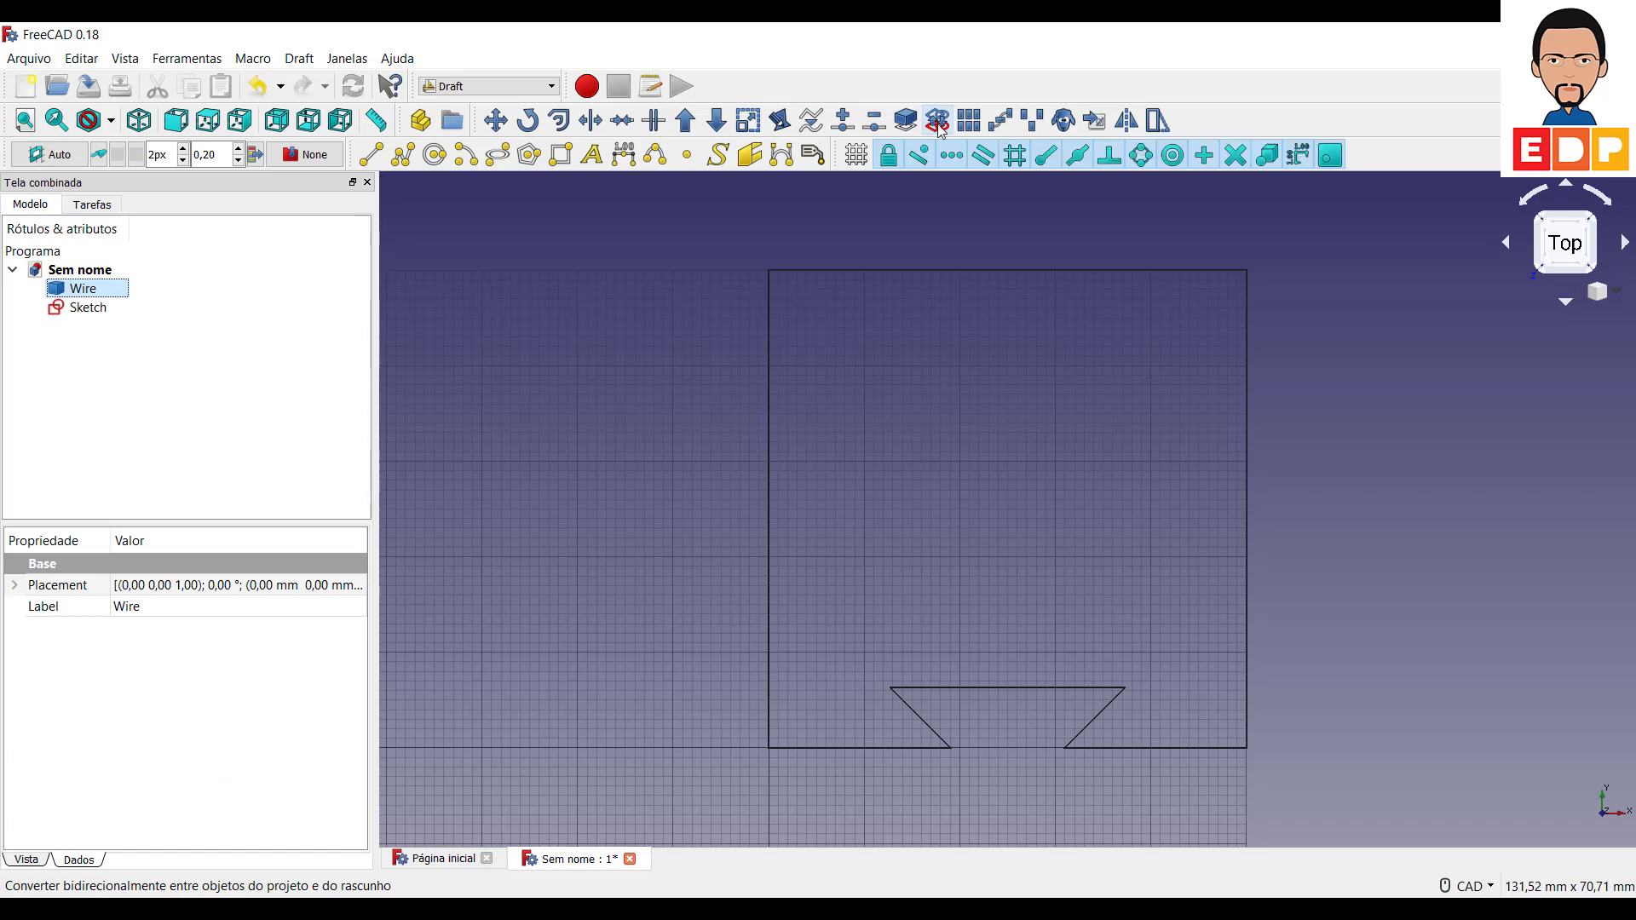
left_click(66, 309)
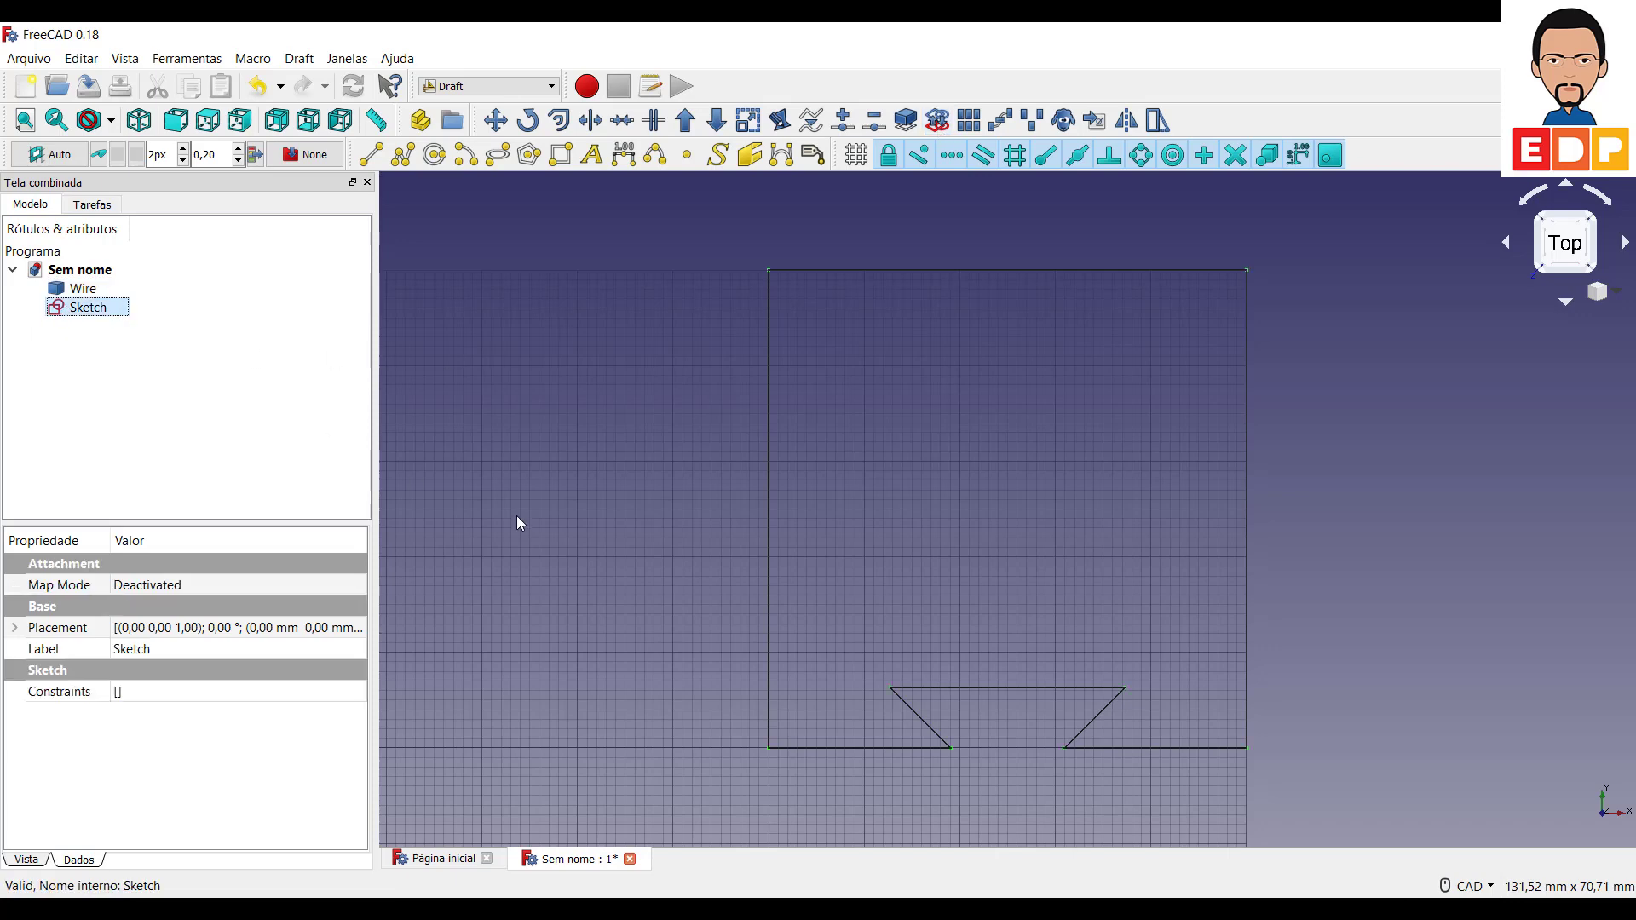
left_click(82, 289)
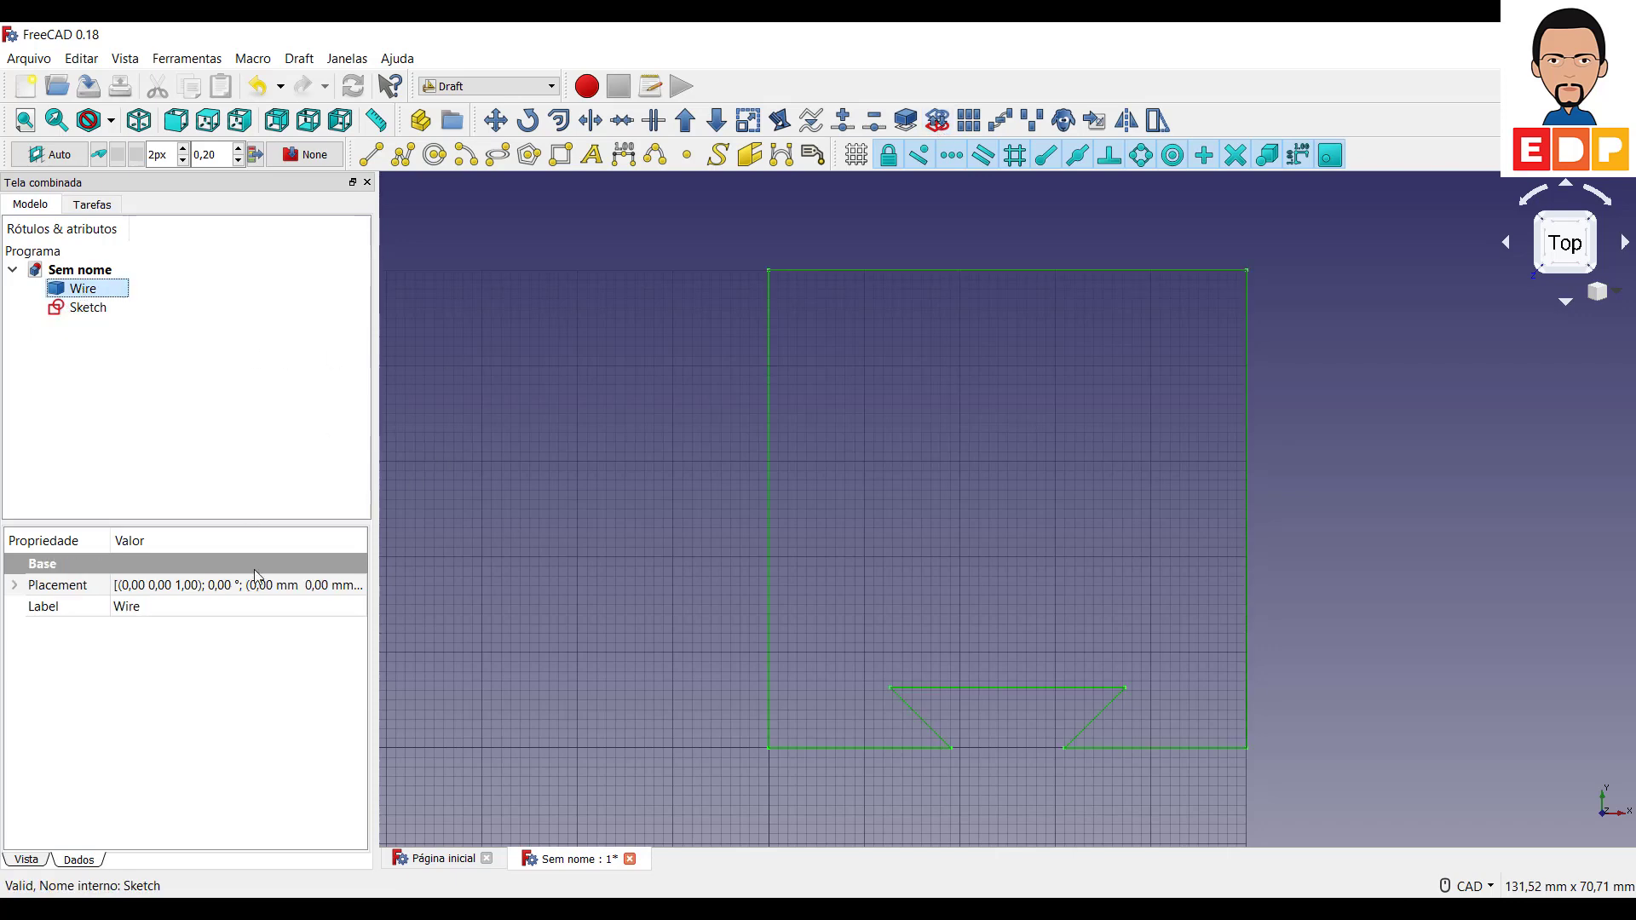
key("Delete")
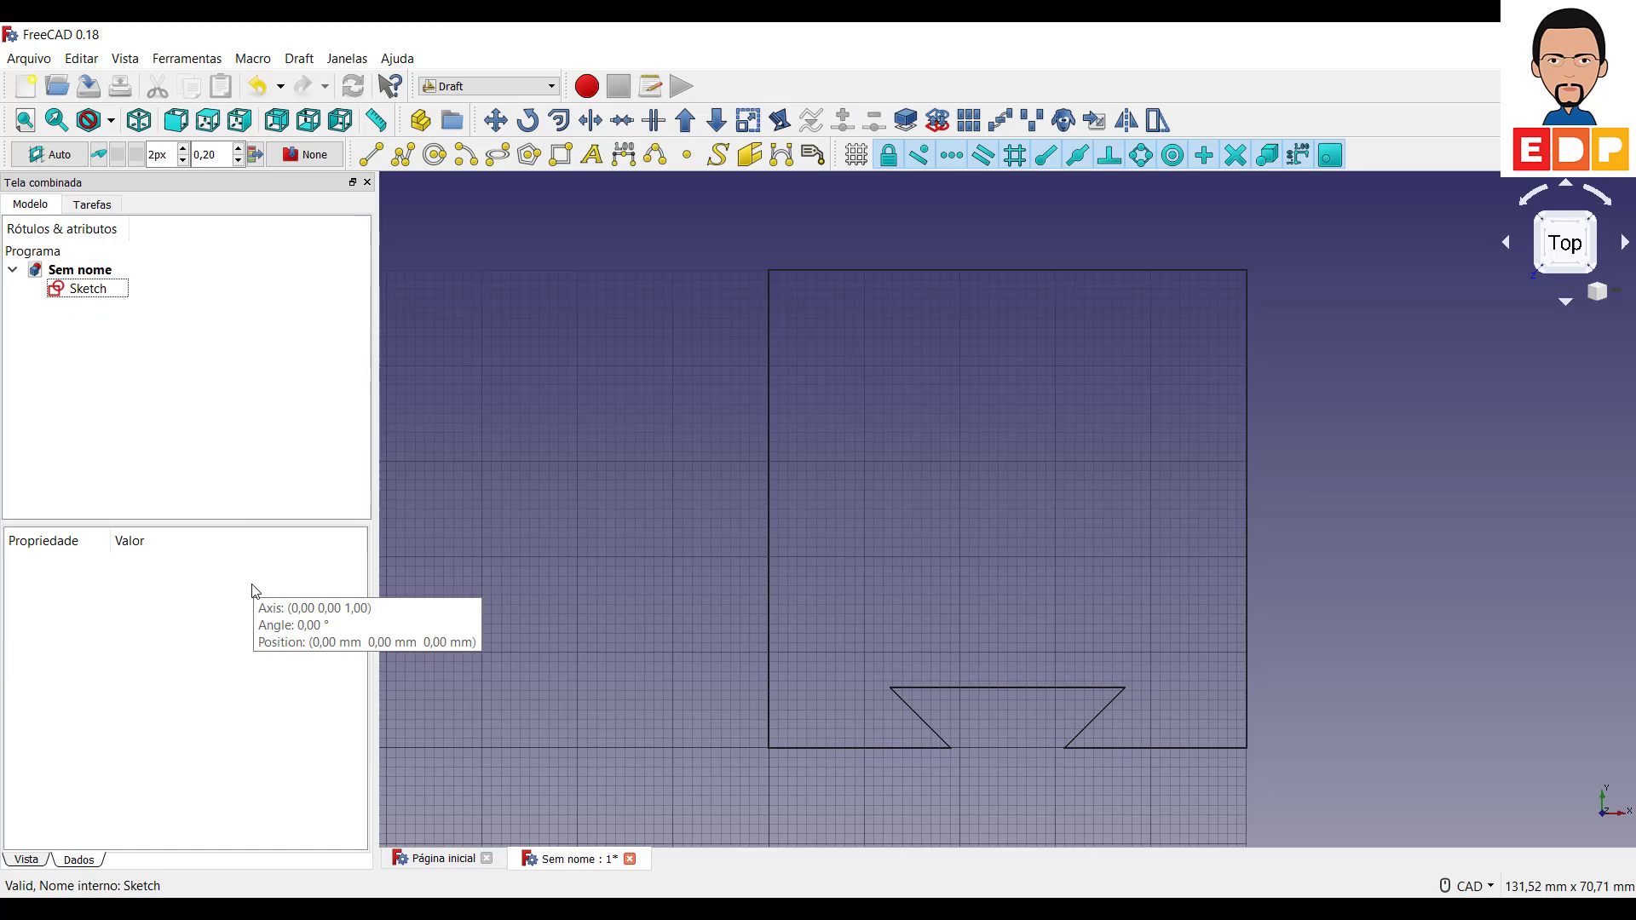
left_click(86, 289)
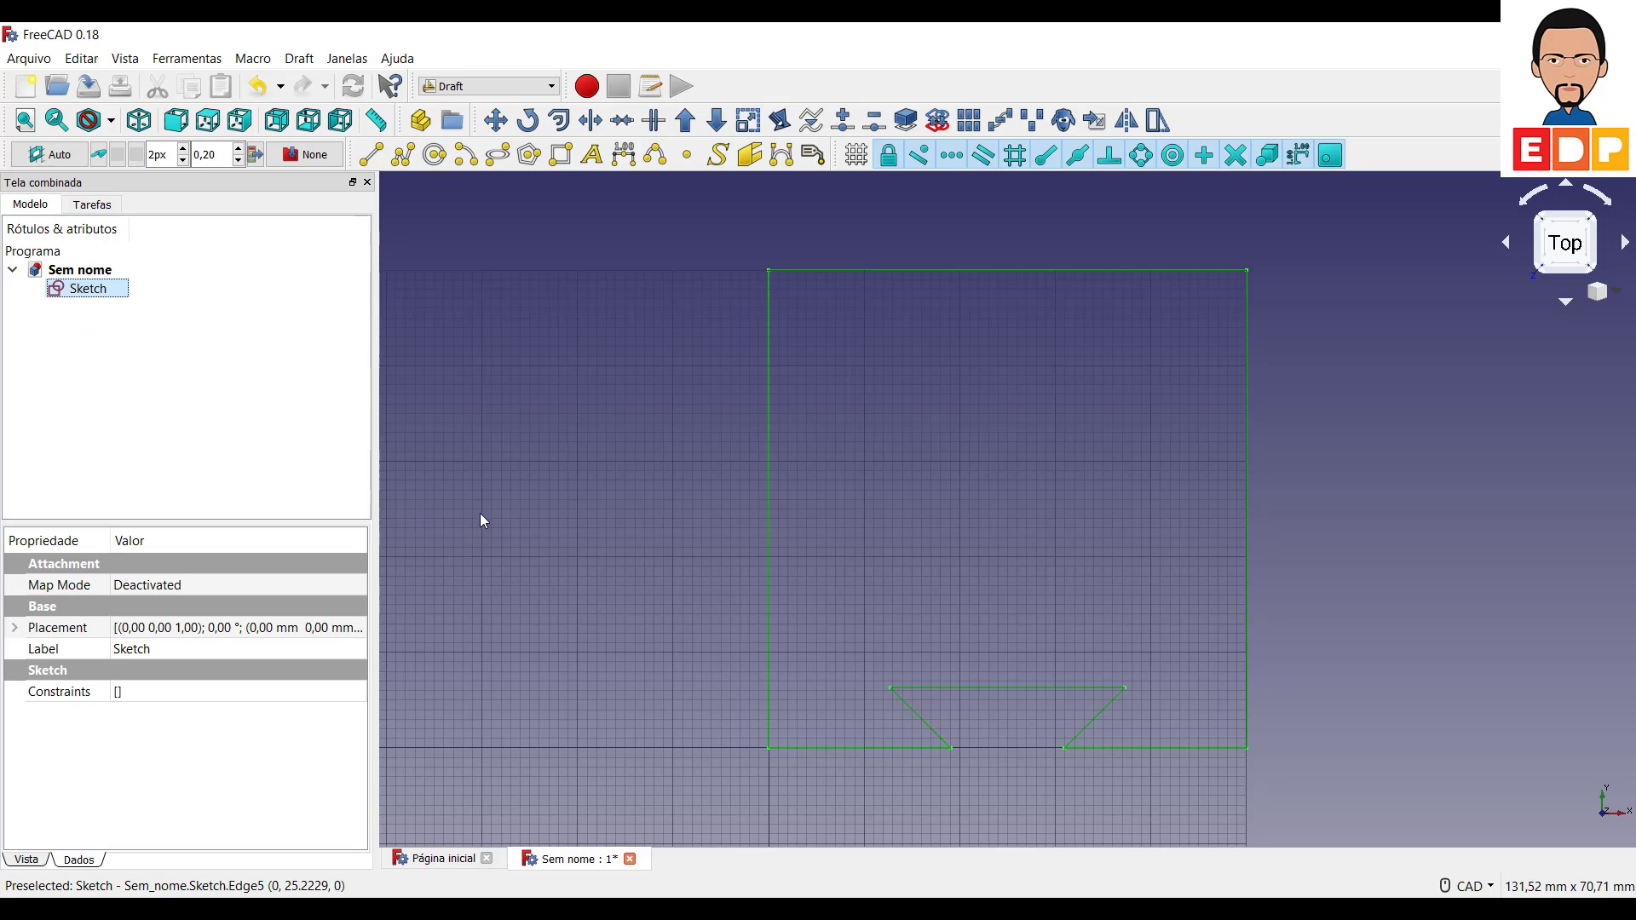
left_click(463, 392)
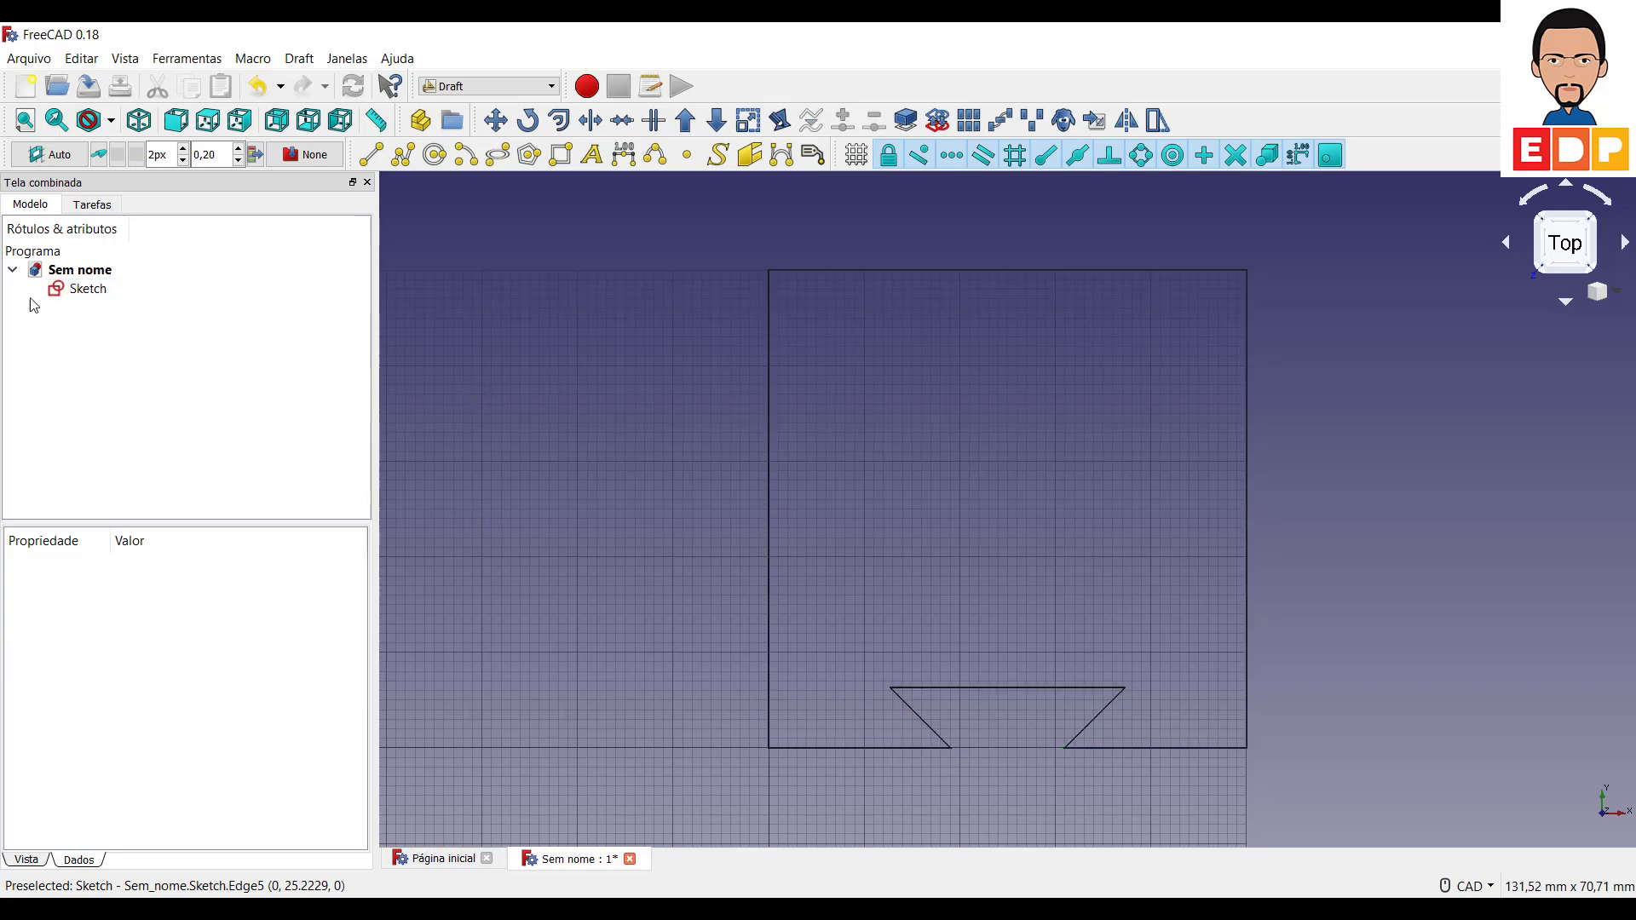
Save the document as 'peça convertida' in the FreeCAD folder on drive D:
left_click(34, 59)
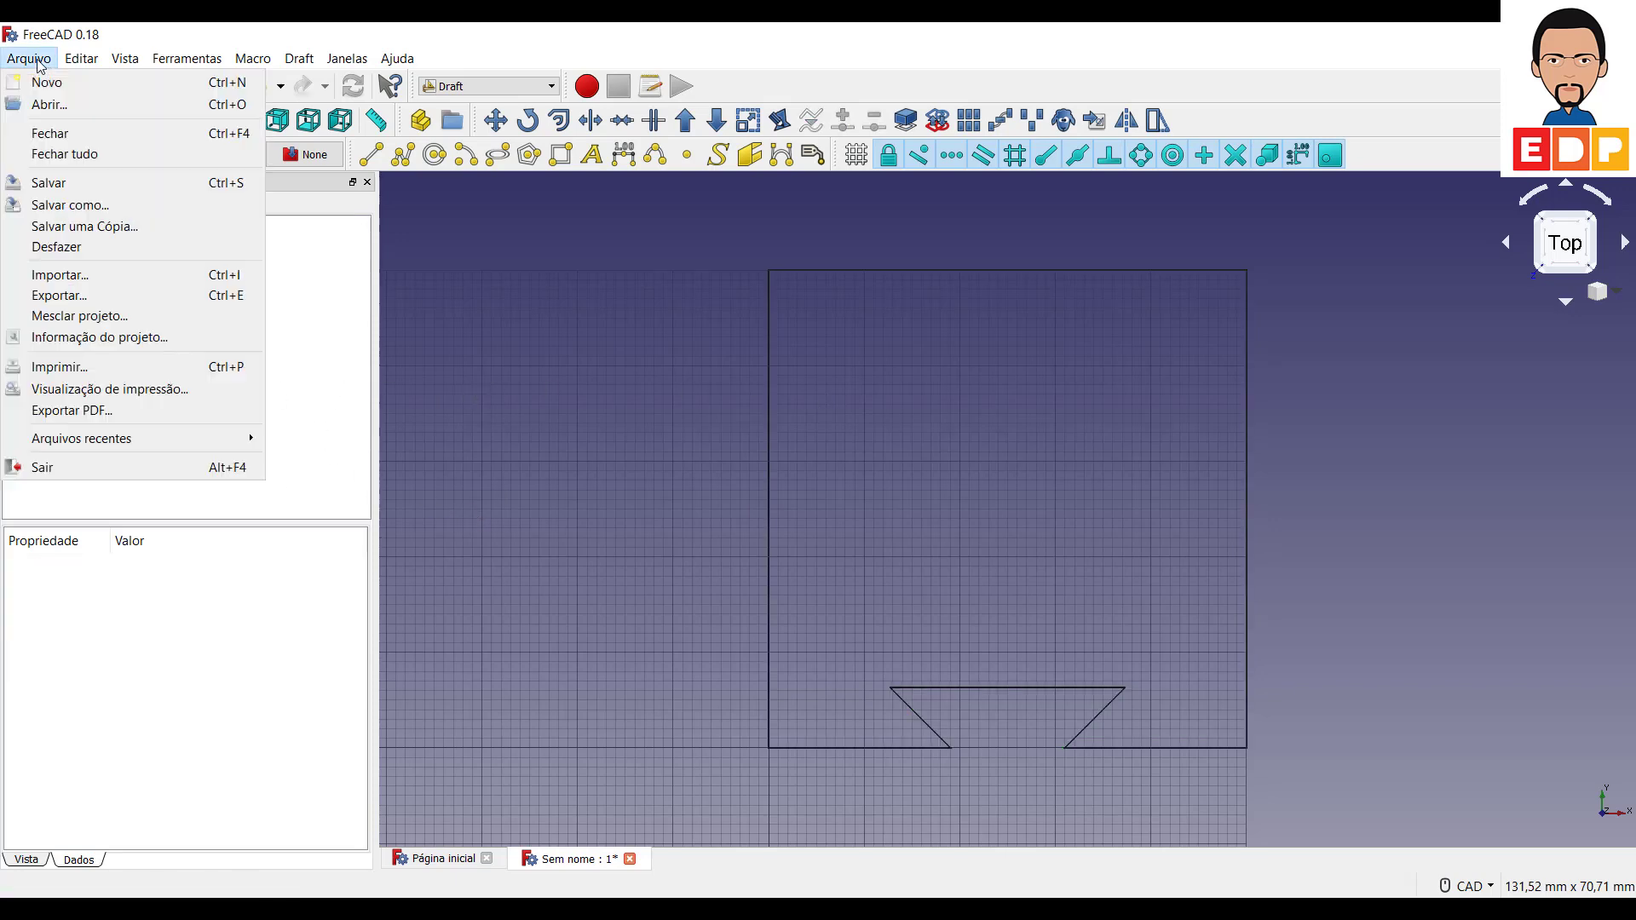
left_click(68, 205)
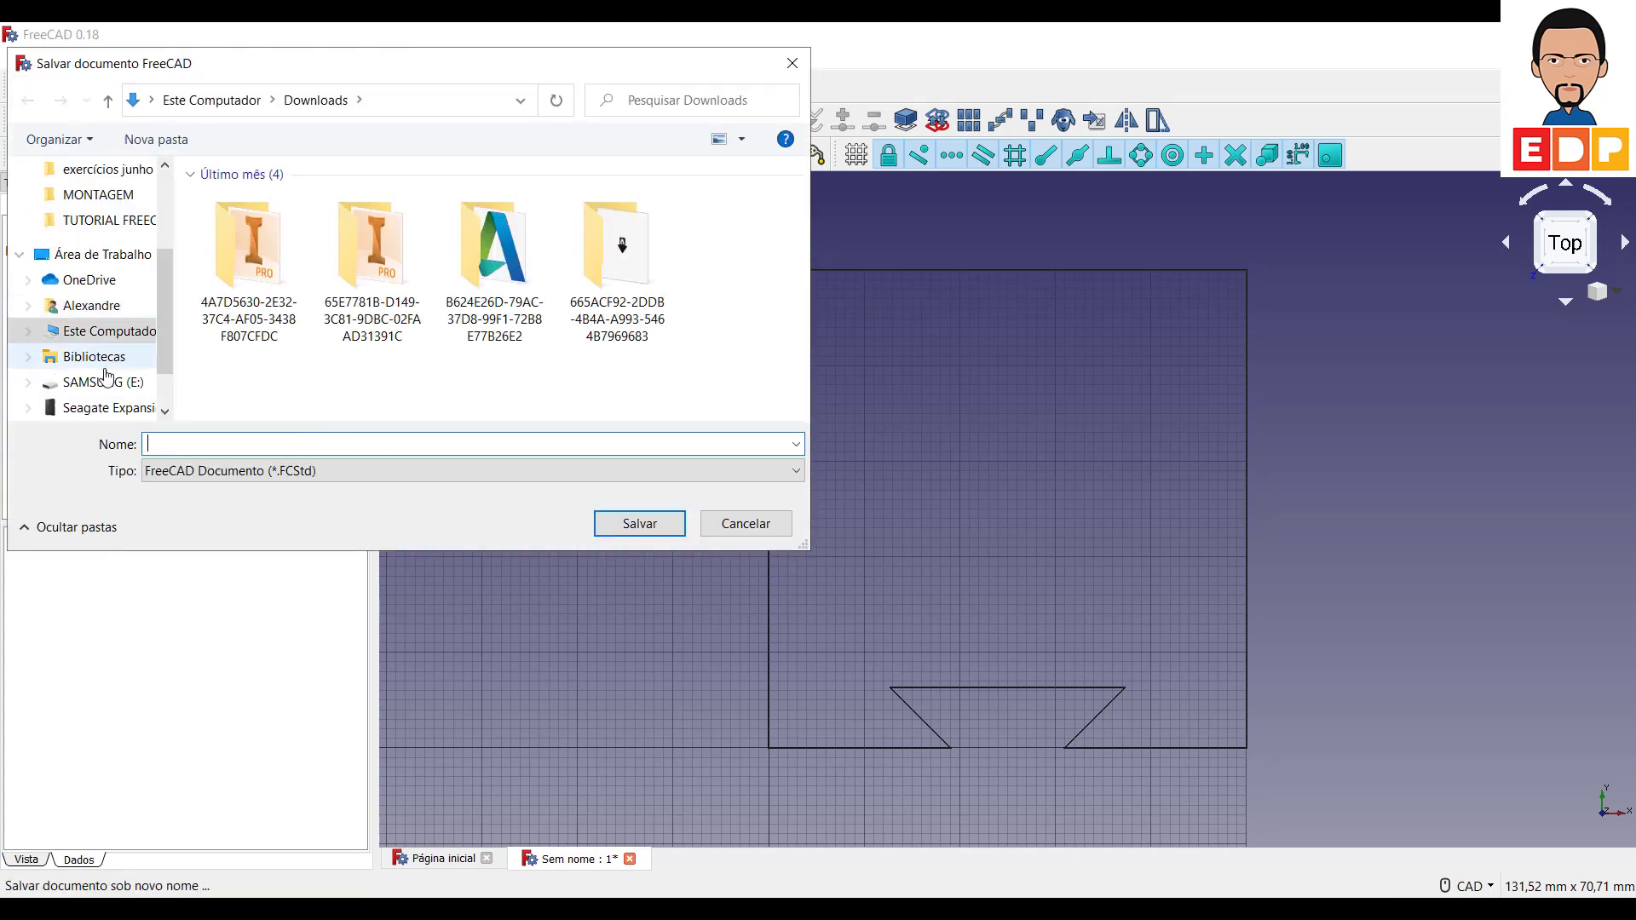
mouse_move(109, 407)
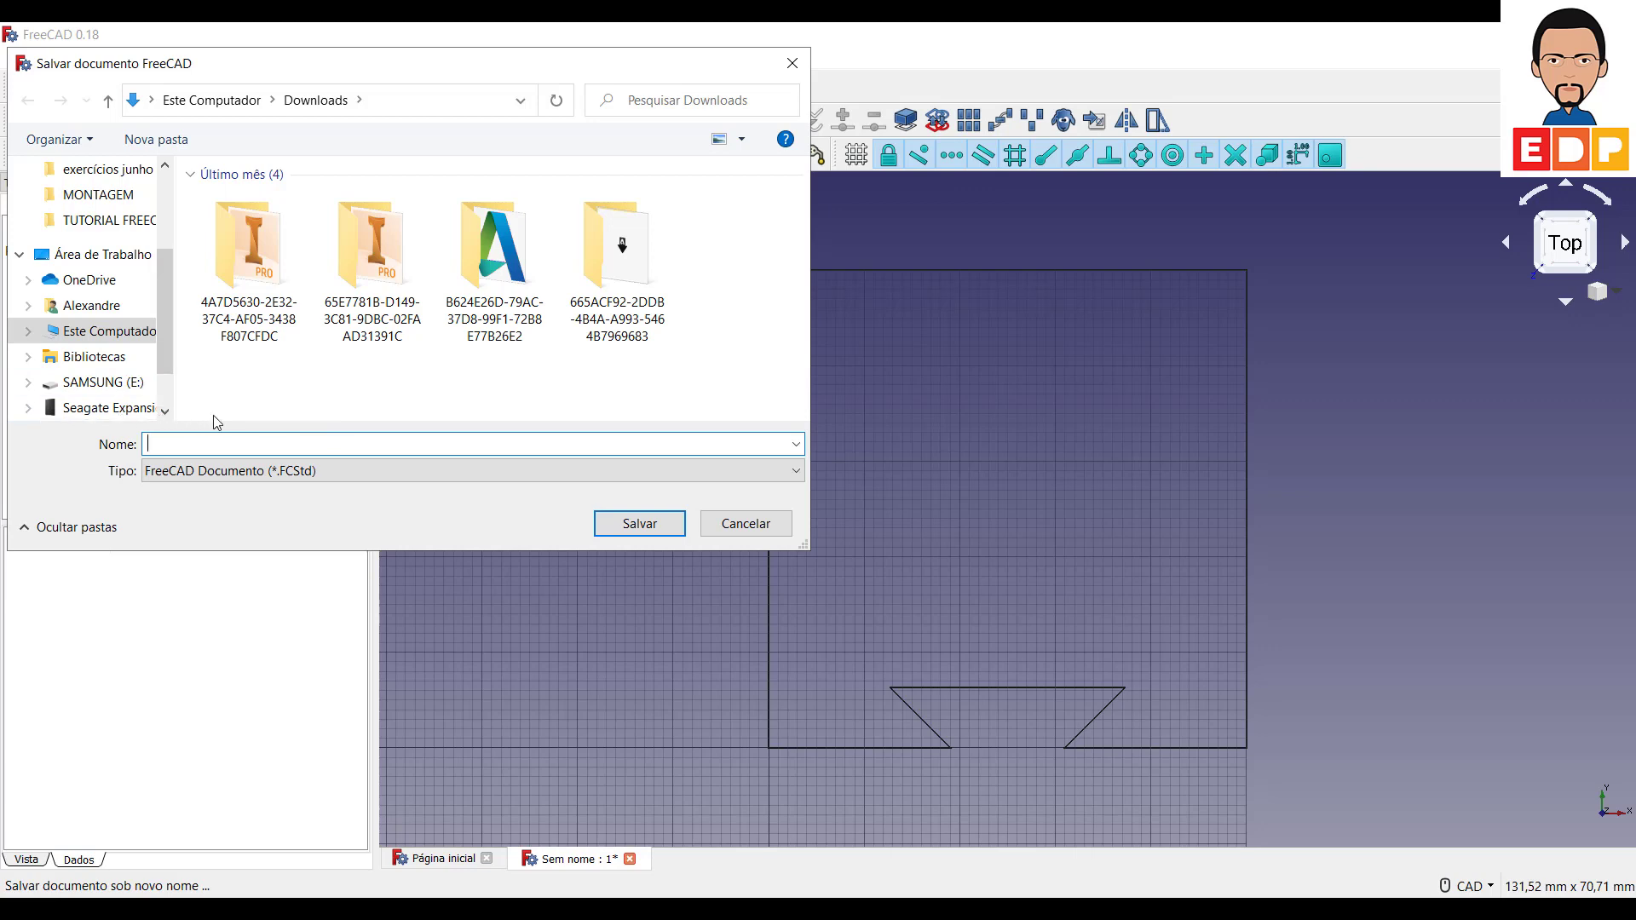
left_click(164, 410)
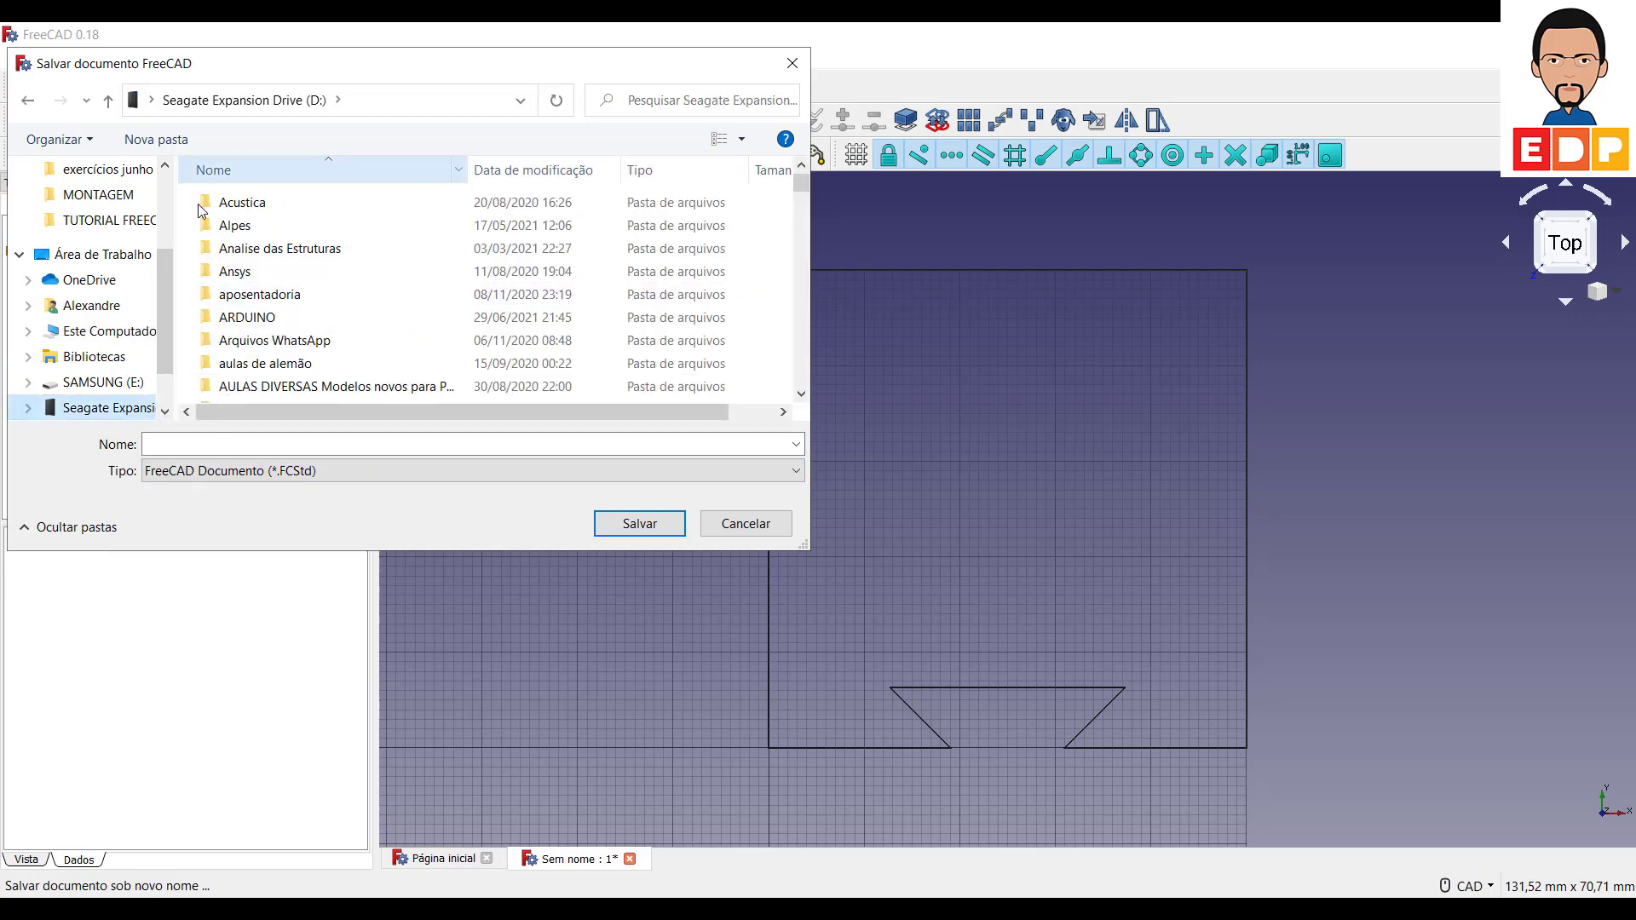
left_click(224, 211)
scroll(224, 214, "down", 5)
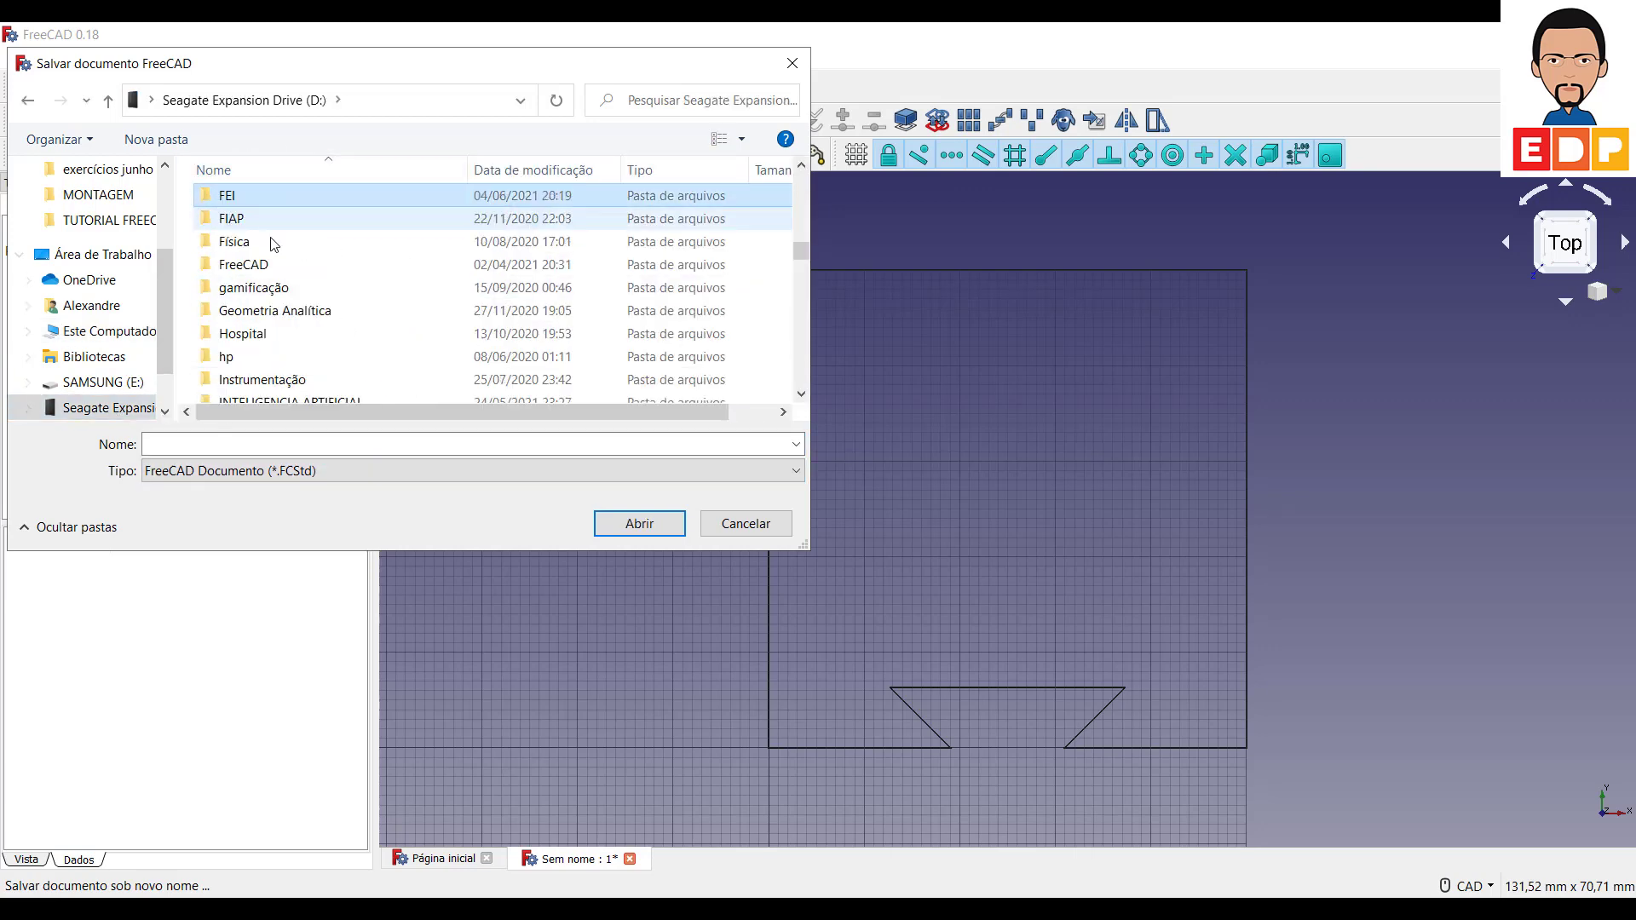
left_click(255, 267)
double_click(255, 266)
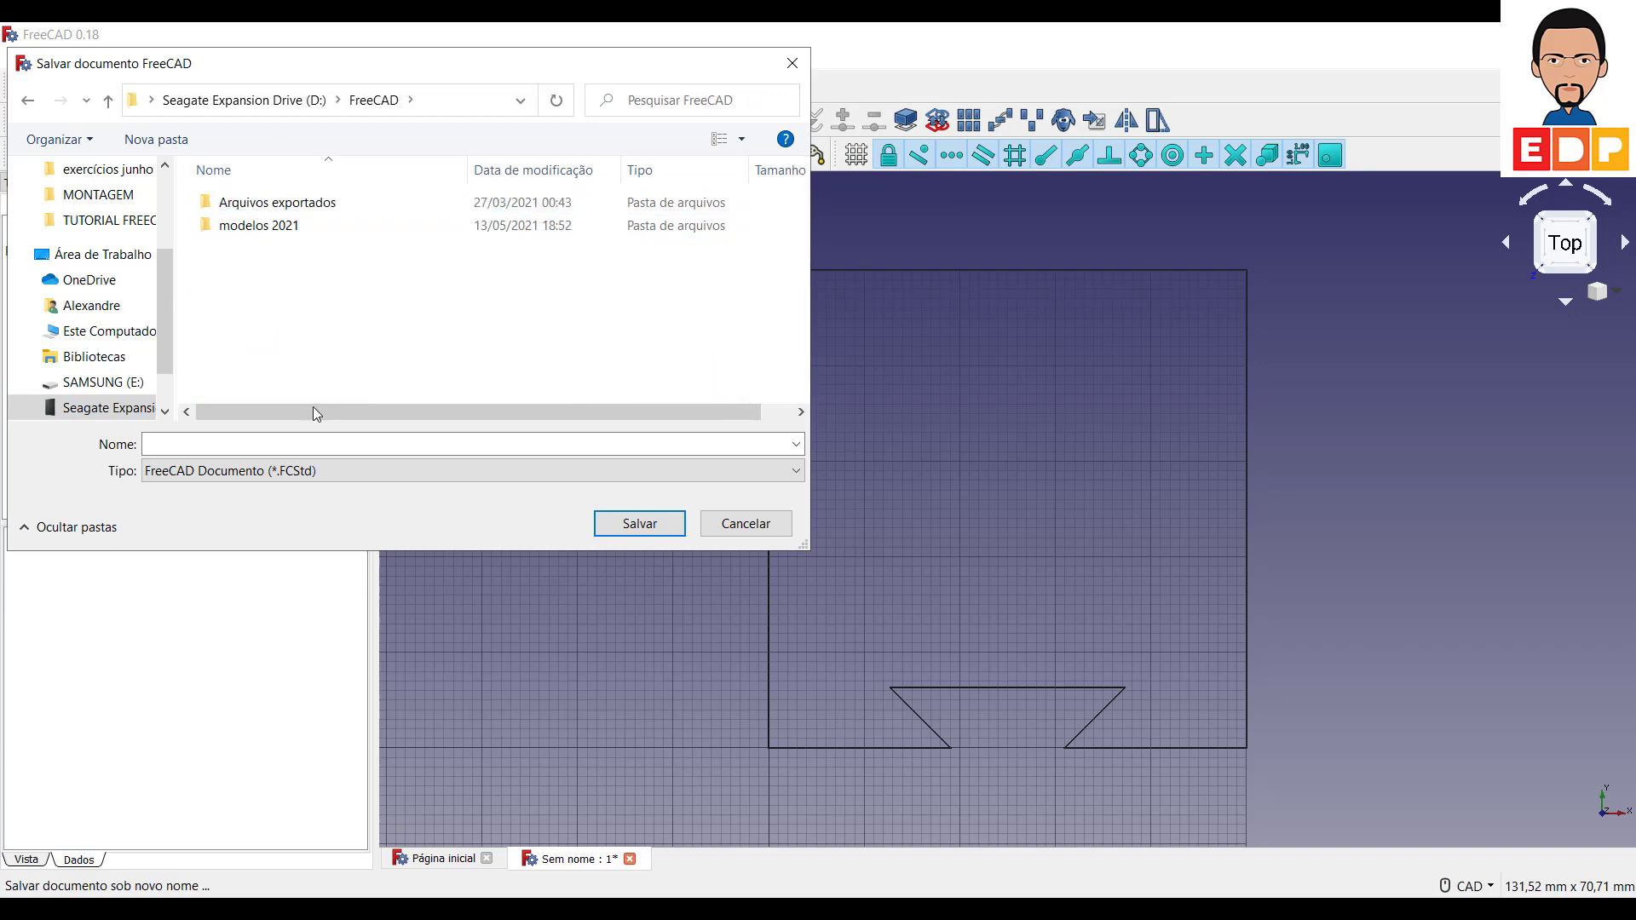
left_click(252, 444)
type("peça con")
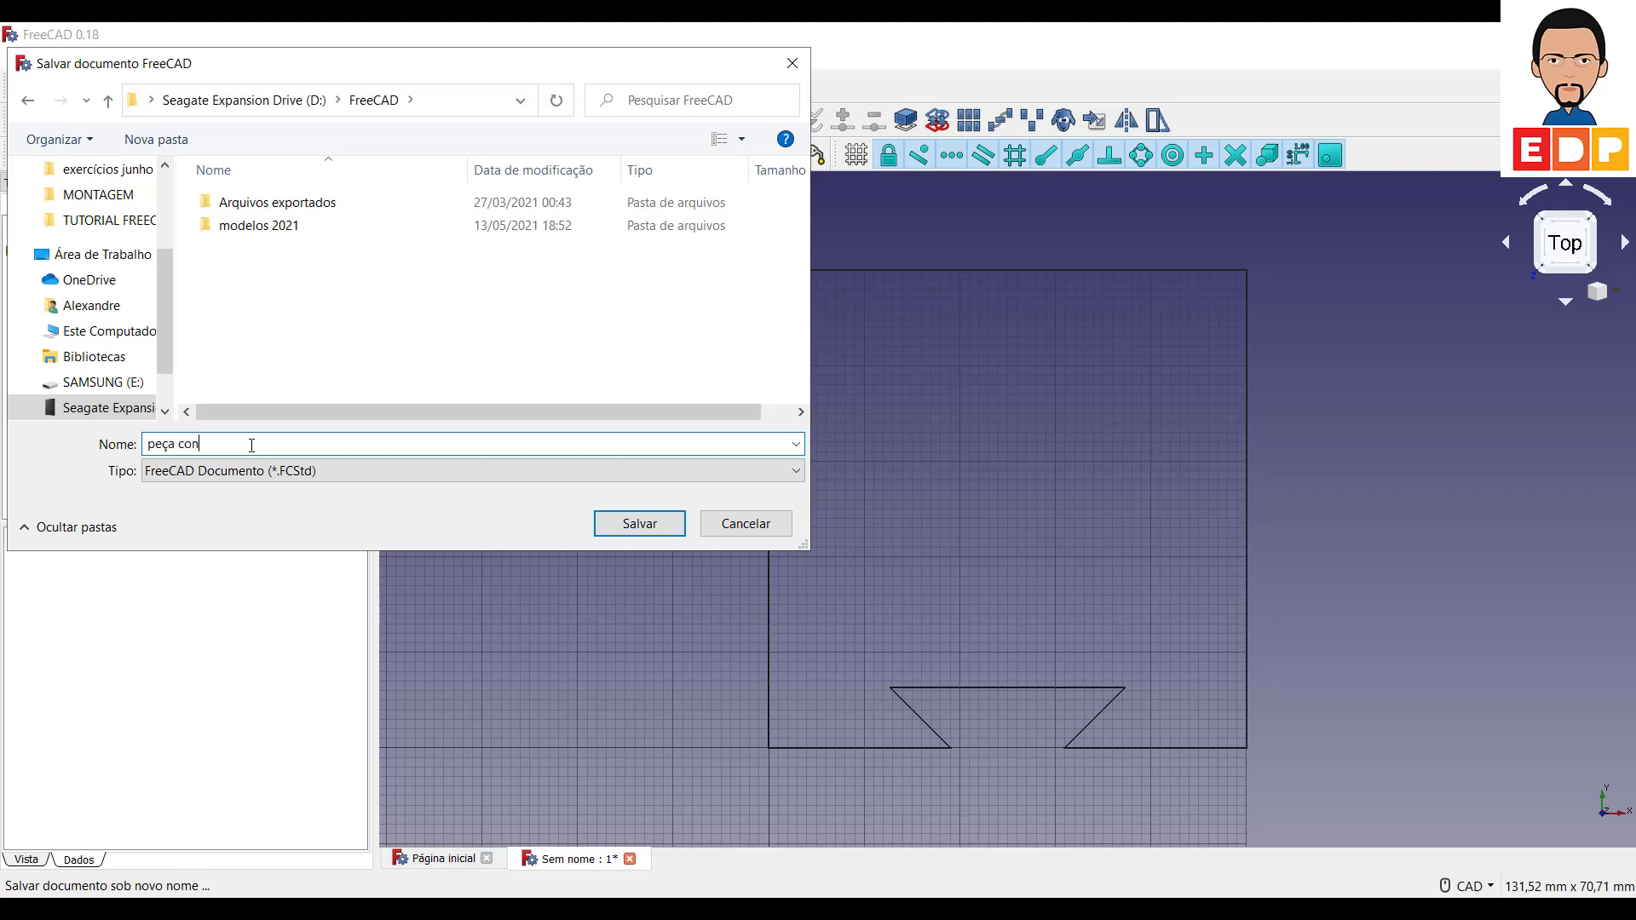
type("vertida")
left_click(640, 523)
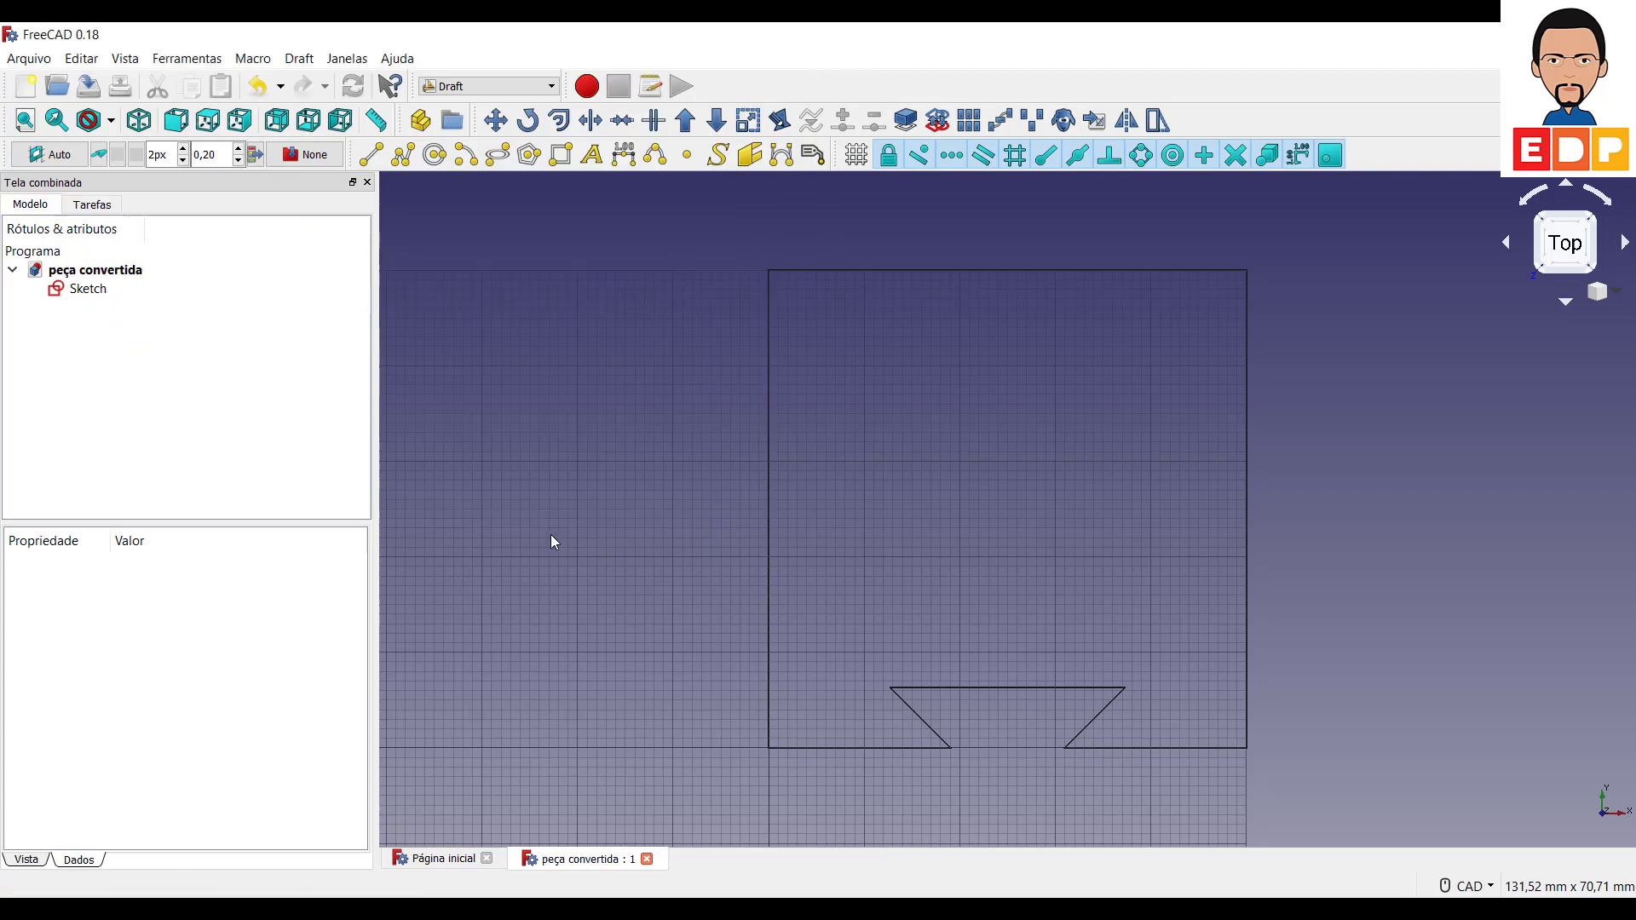
Select the dovetail Sketch and switch from Draft to the Part Design workbench
left_click(61, 290)
left_click(612, 428)
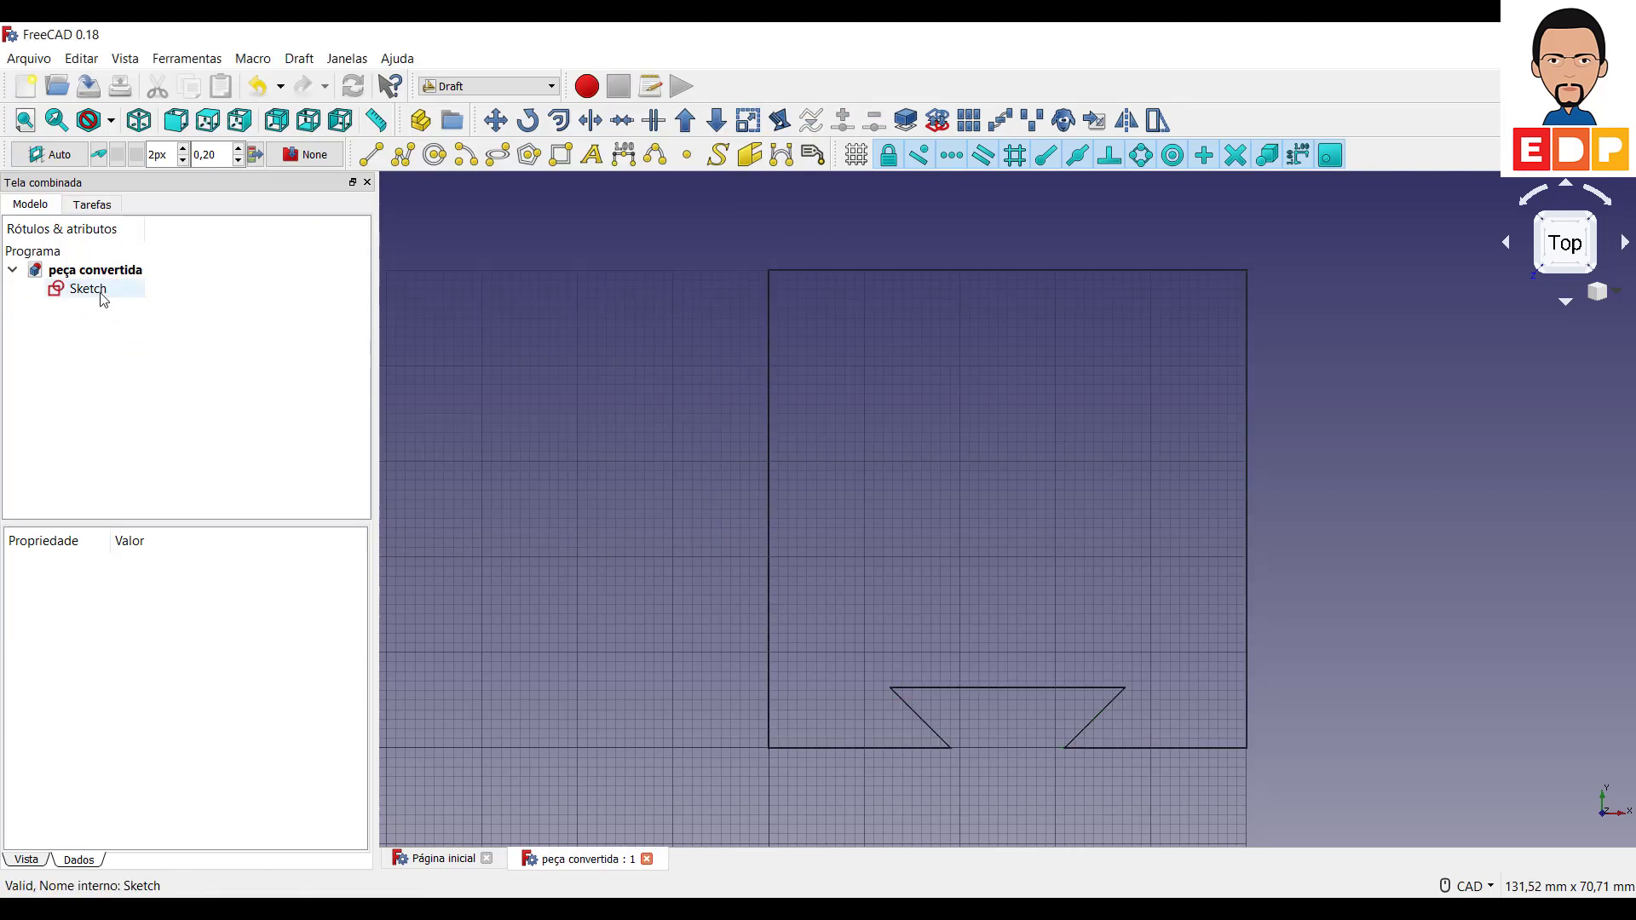
left_click(88, 291)
left_click(603, 331)
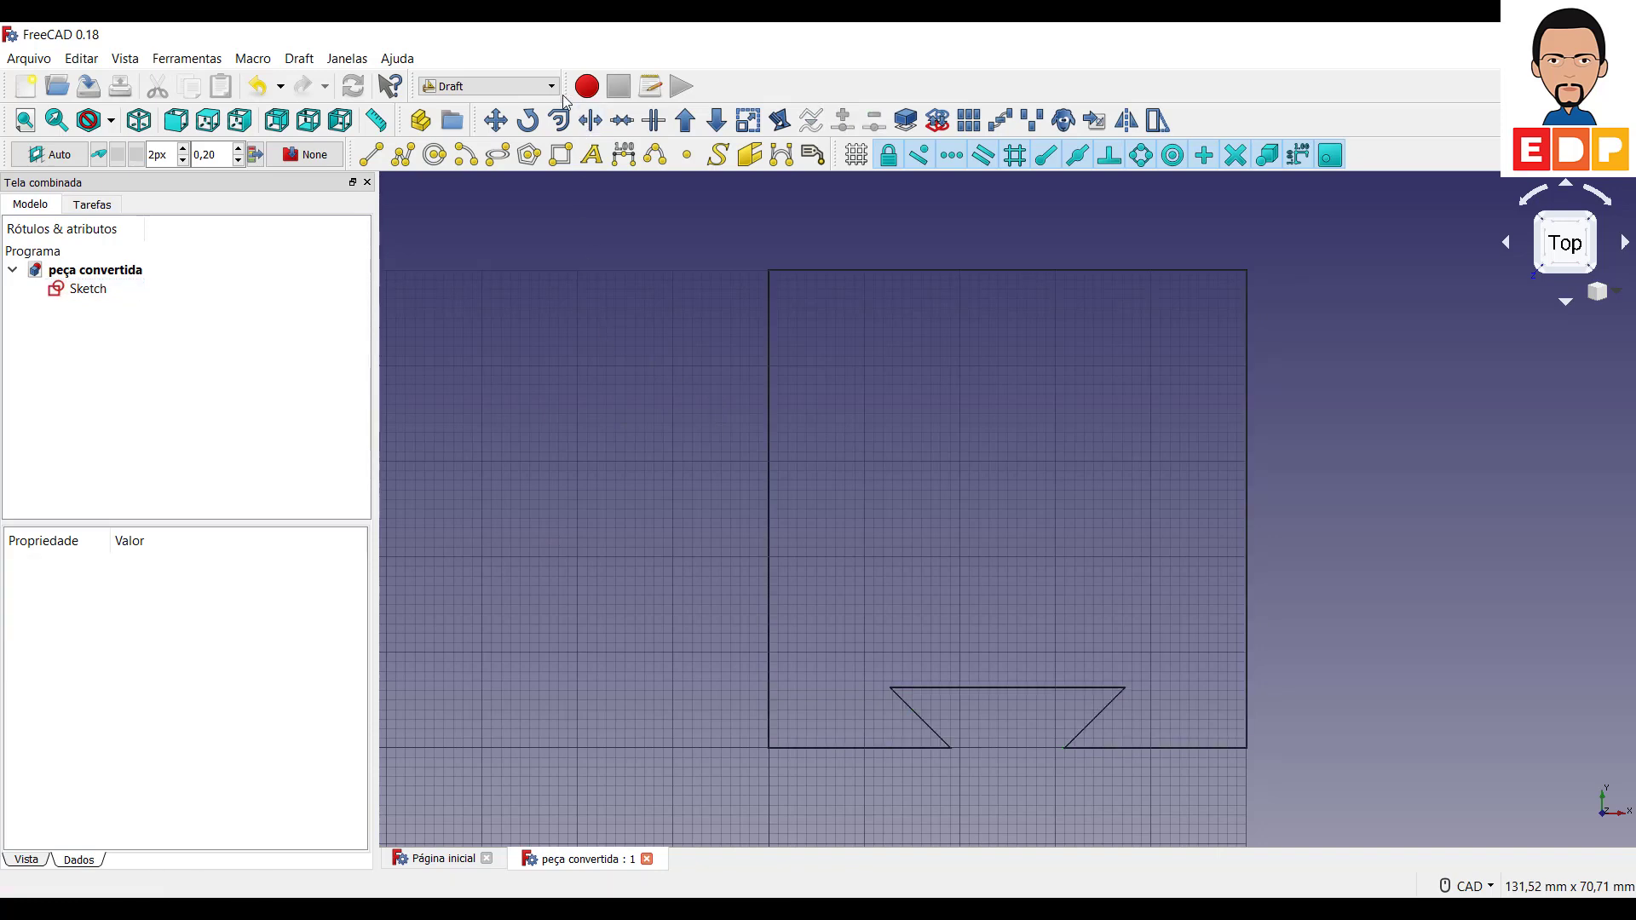
left_click(84, 294)
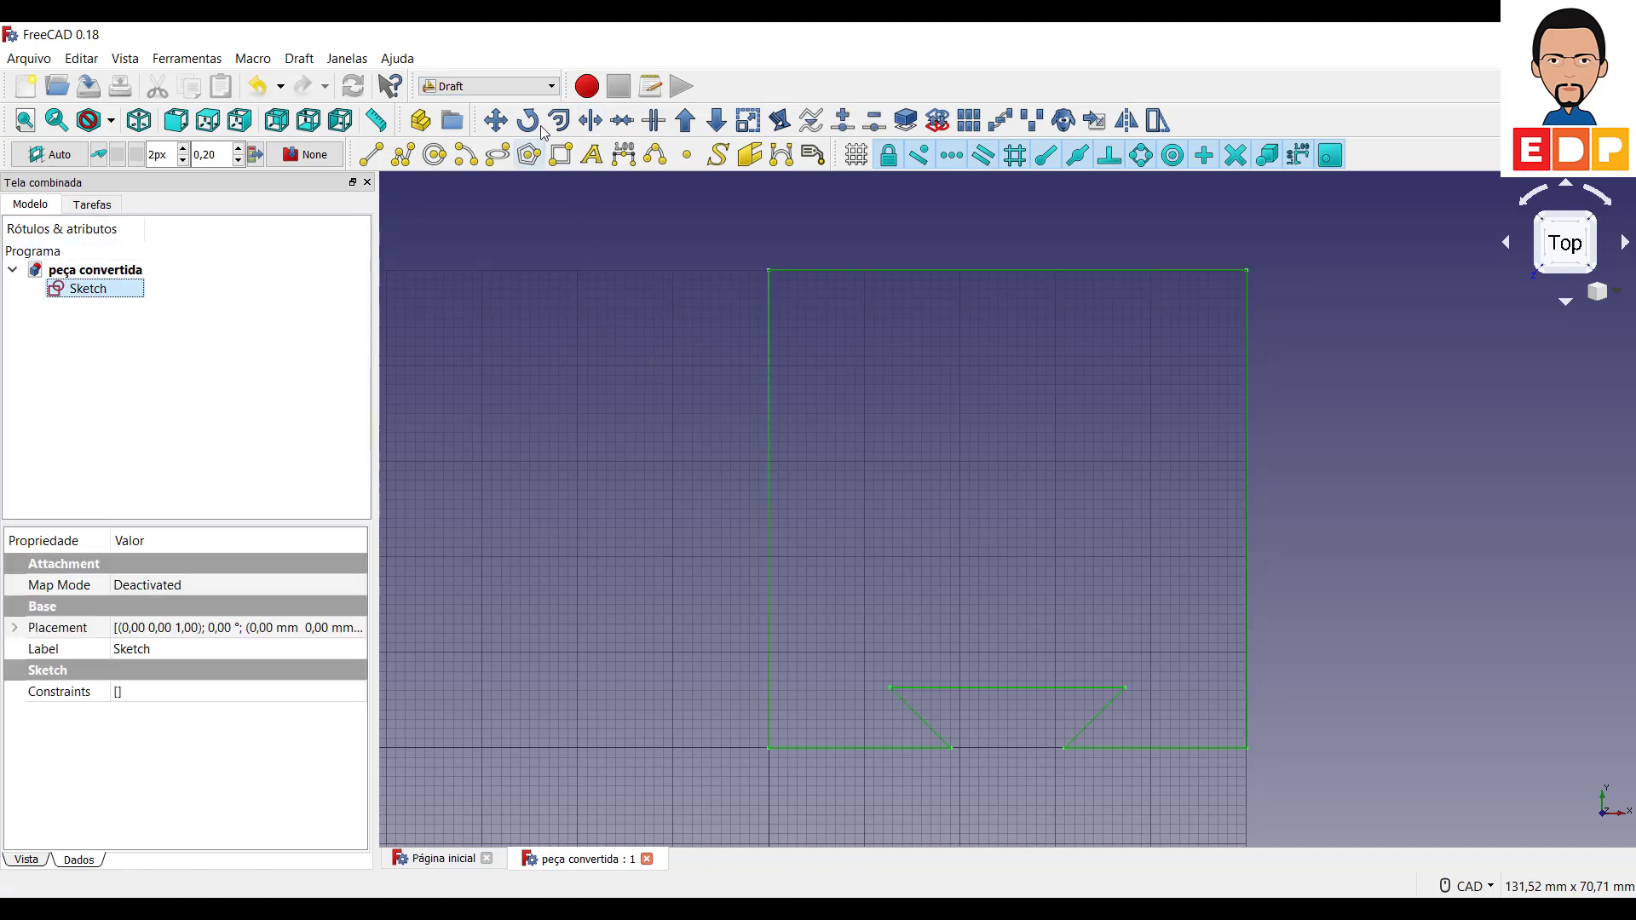
left_click(511, 86)
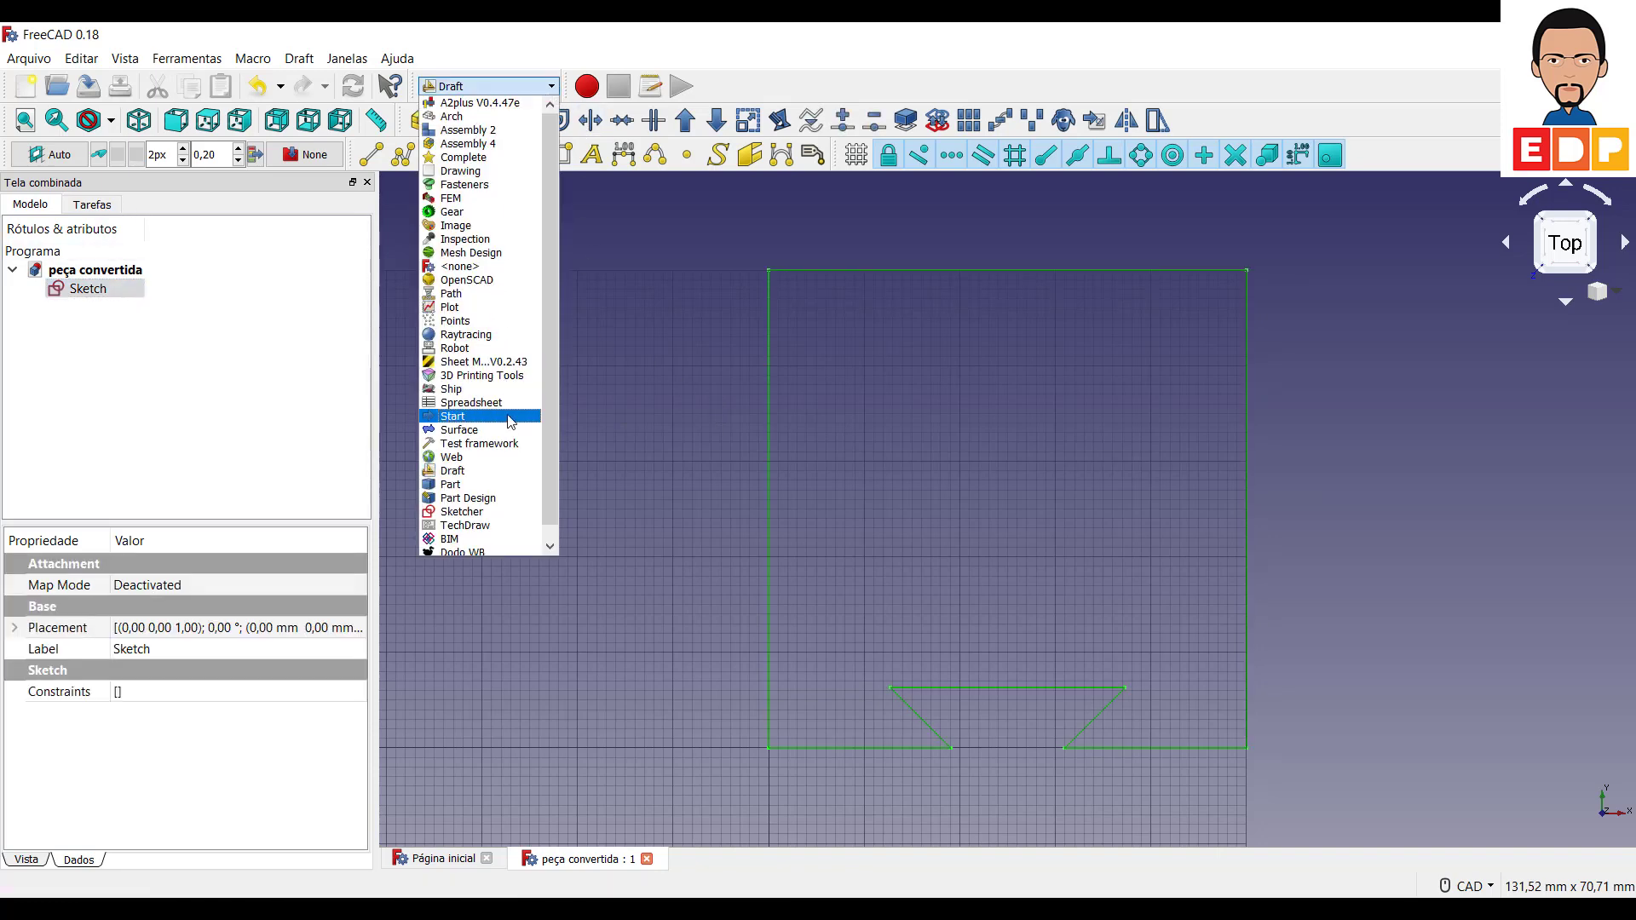
left_click(494, 498)
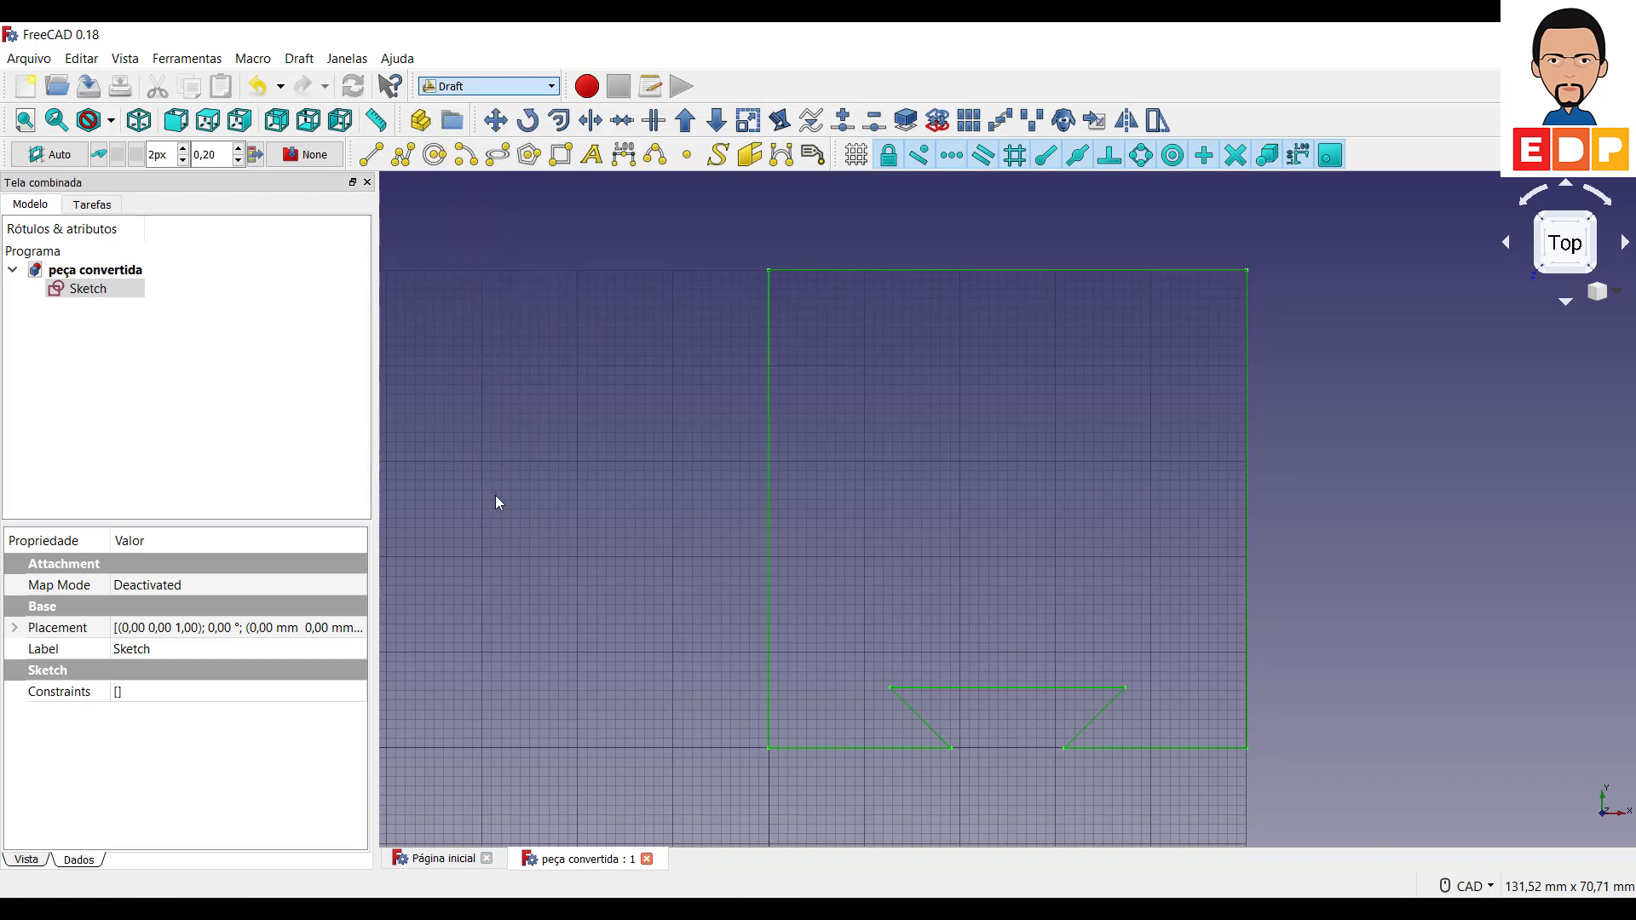
left_click(43, 213)
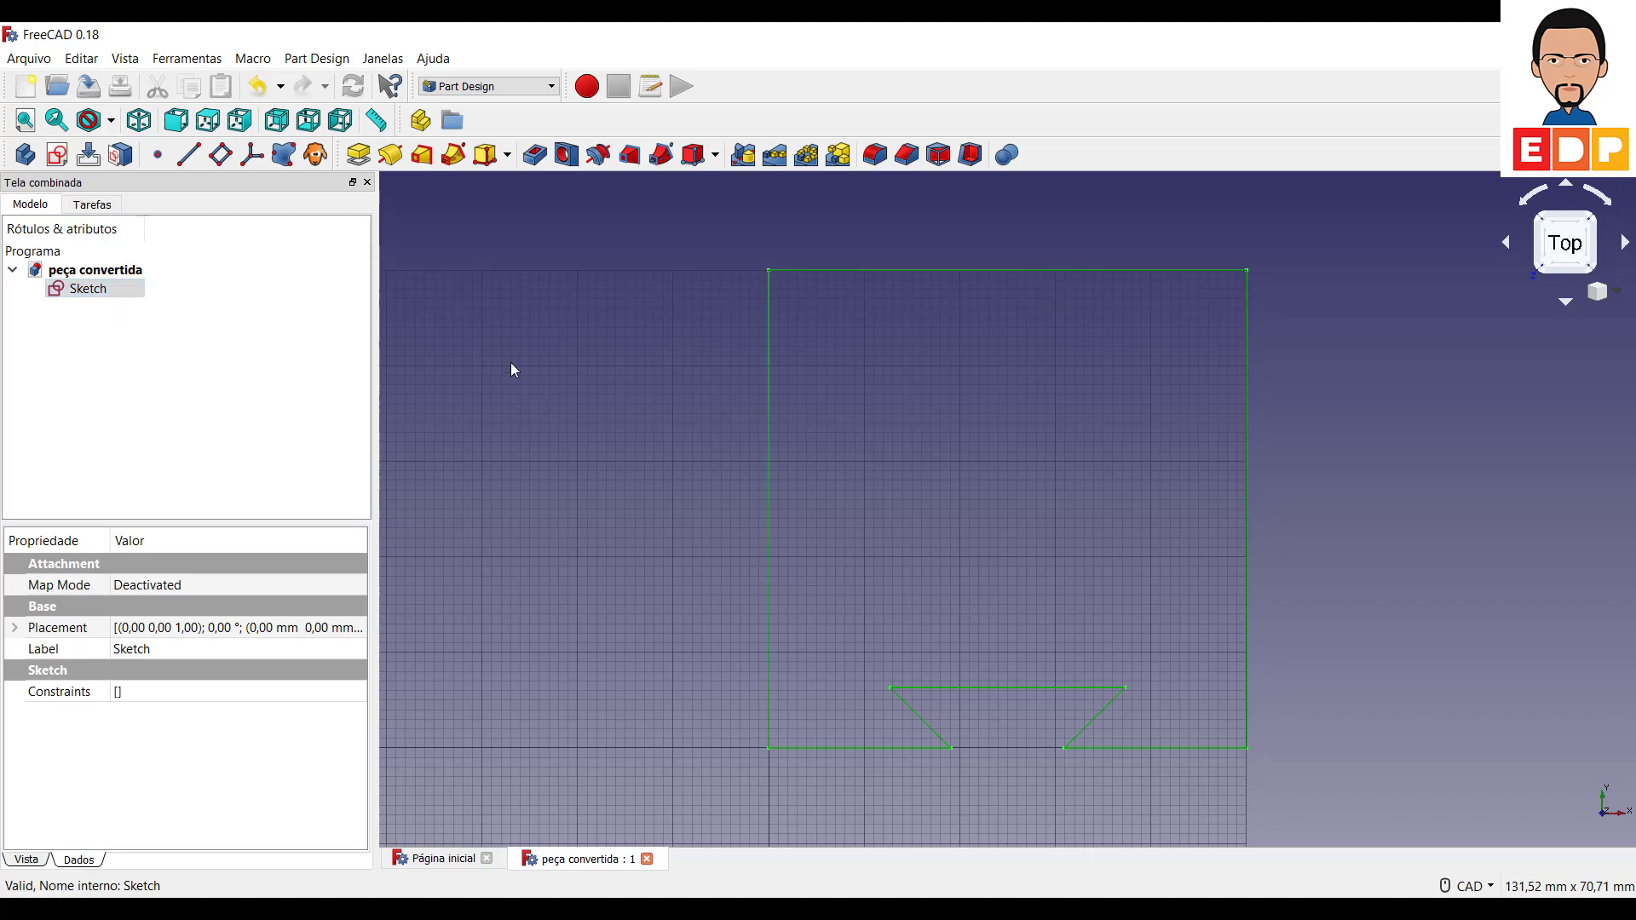
Create a Body on XY_Plane holding the dovetail Sketch, and select the Sketch
left_click(34, 159)
scroll(1003, 463, "down", 2)
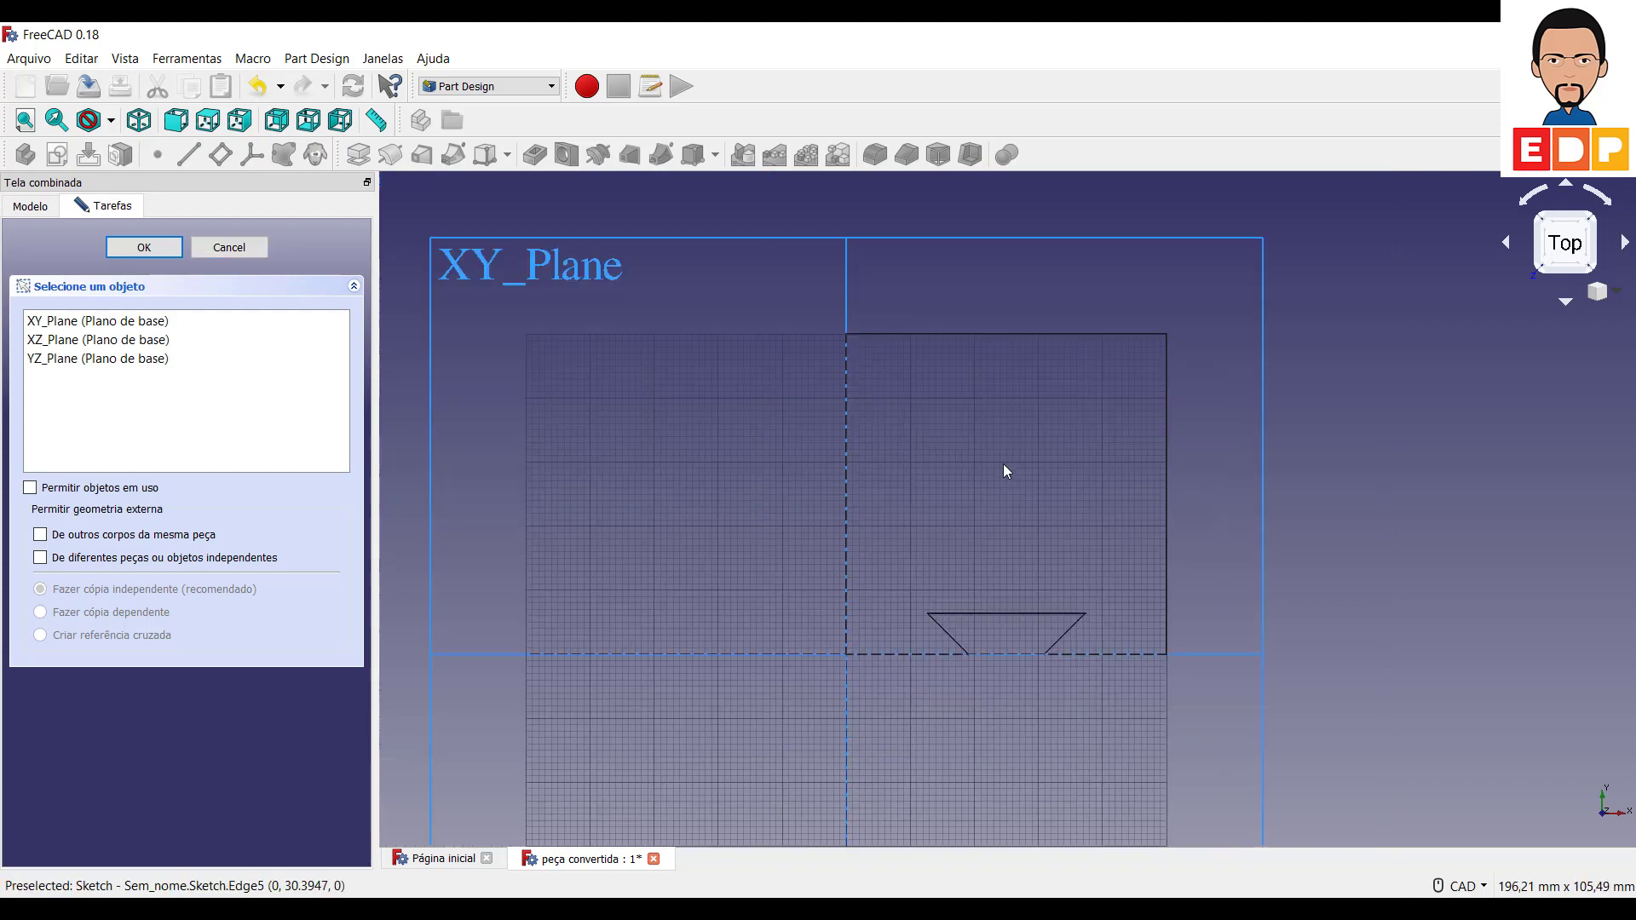
scroll(1004, 463, "down", 4)
scroll(999, 462, "up", 5)
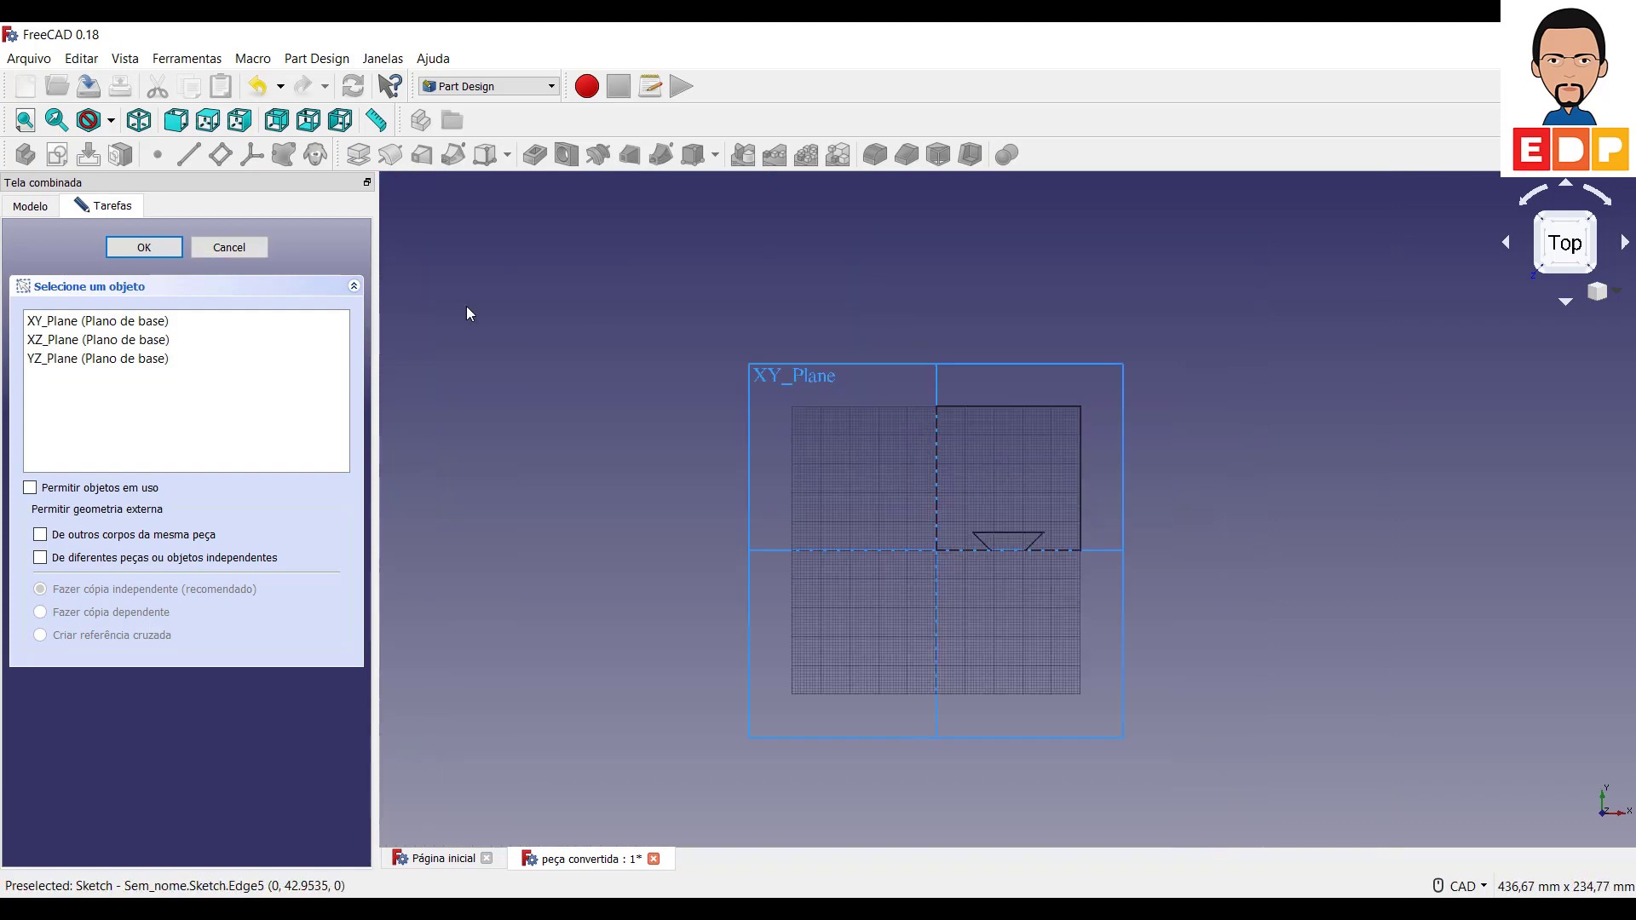
left_click(81, 321)
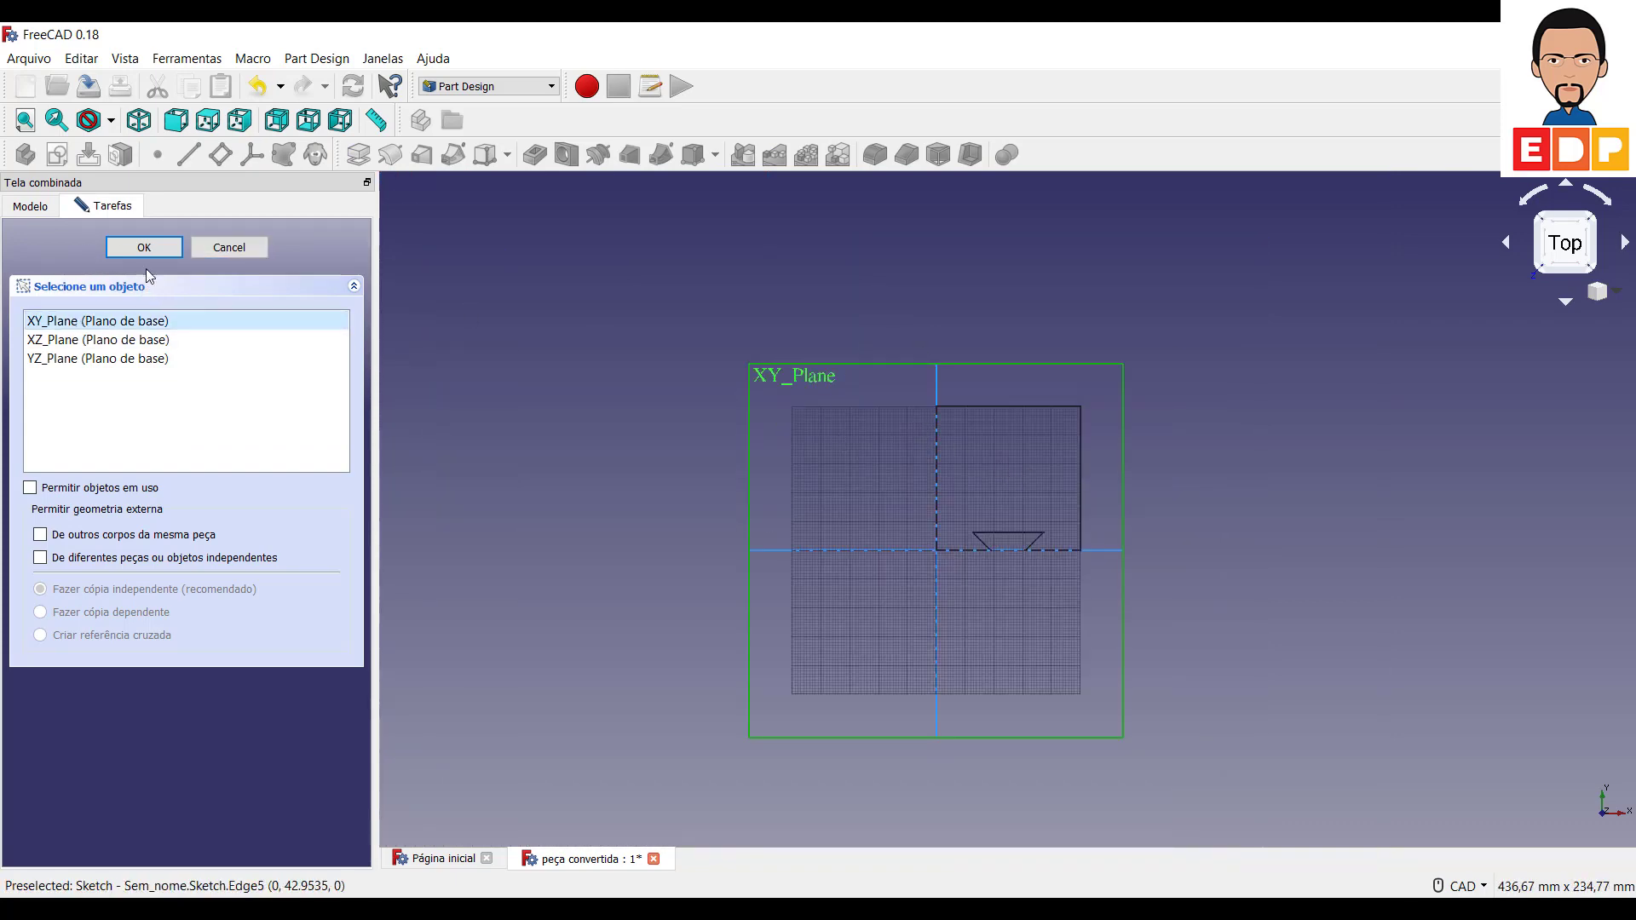
left_click(151, 247)
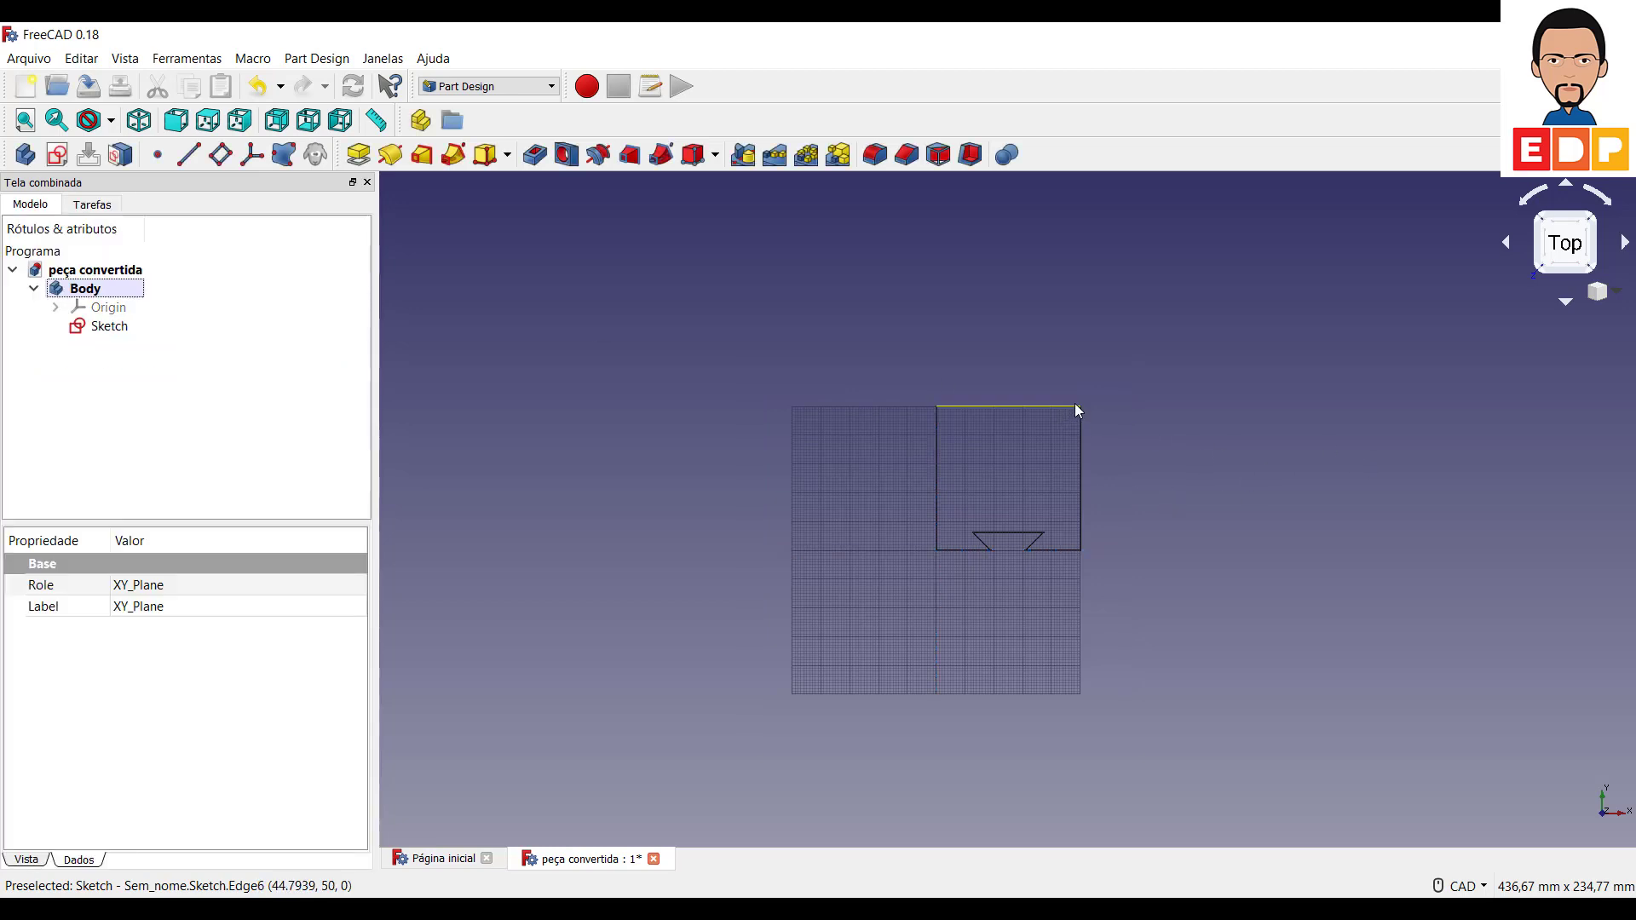
scroll(1076, 405, "up", 6)
scroll(1076, 494, "down", 2)
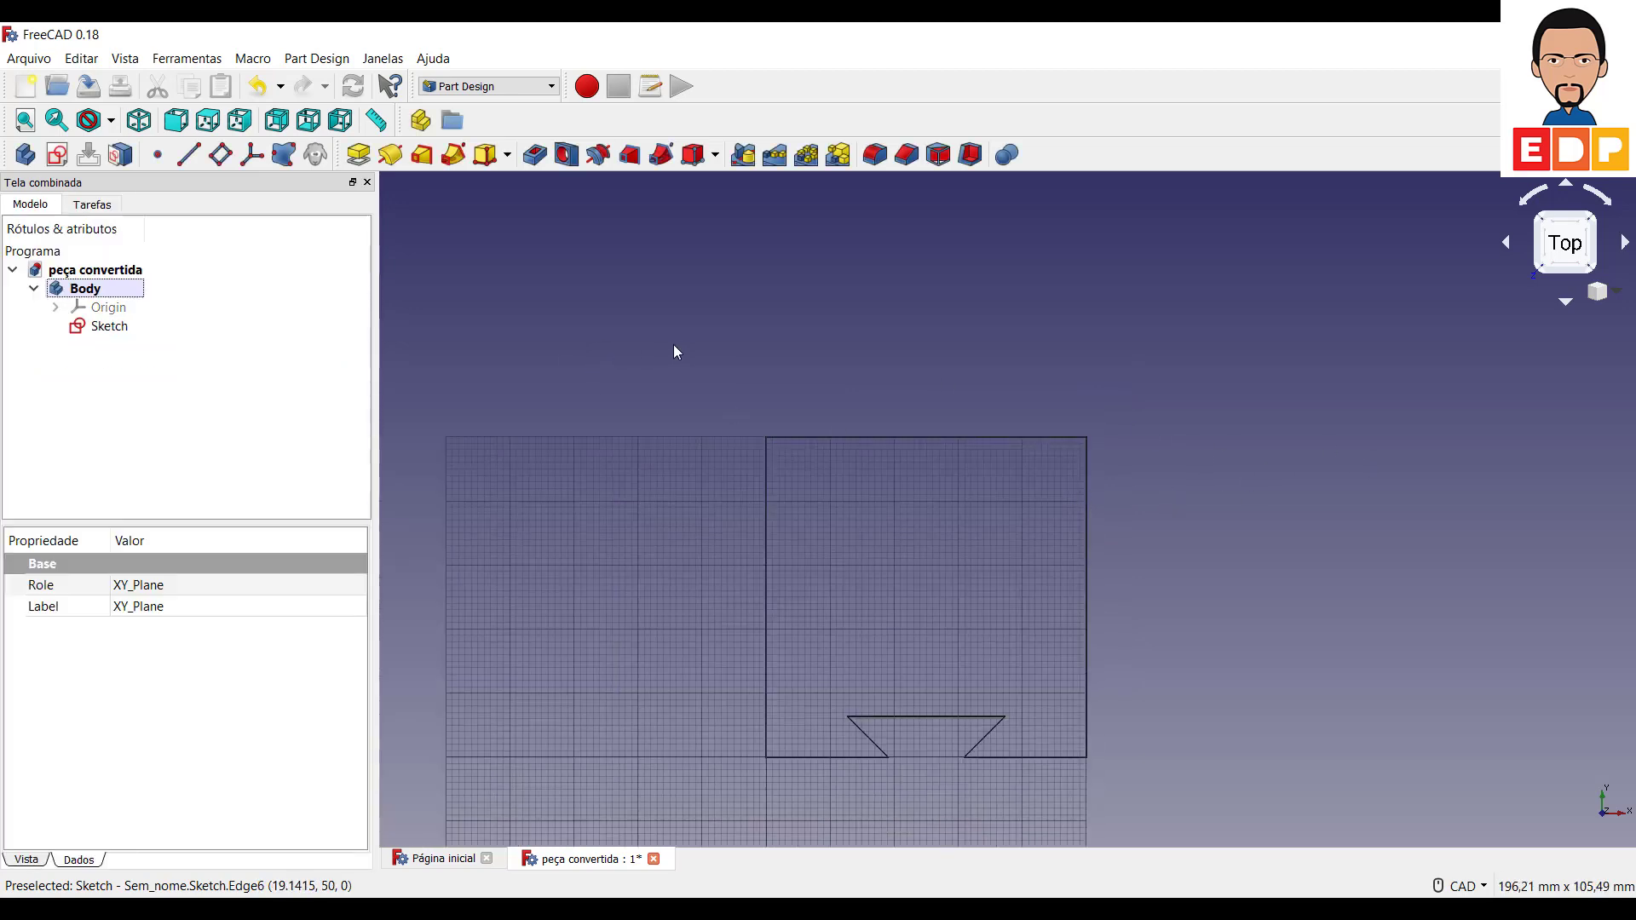
middle_click_drag(645, 474, 679, 358)
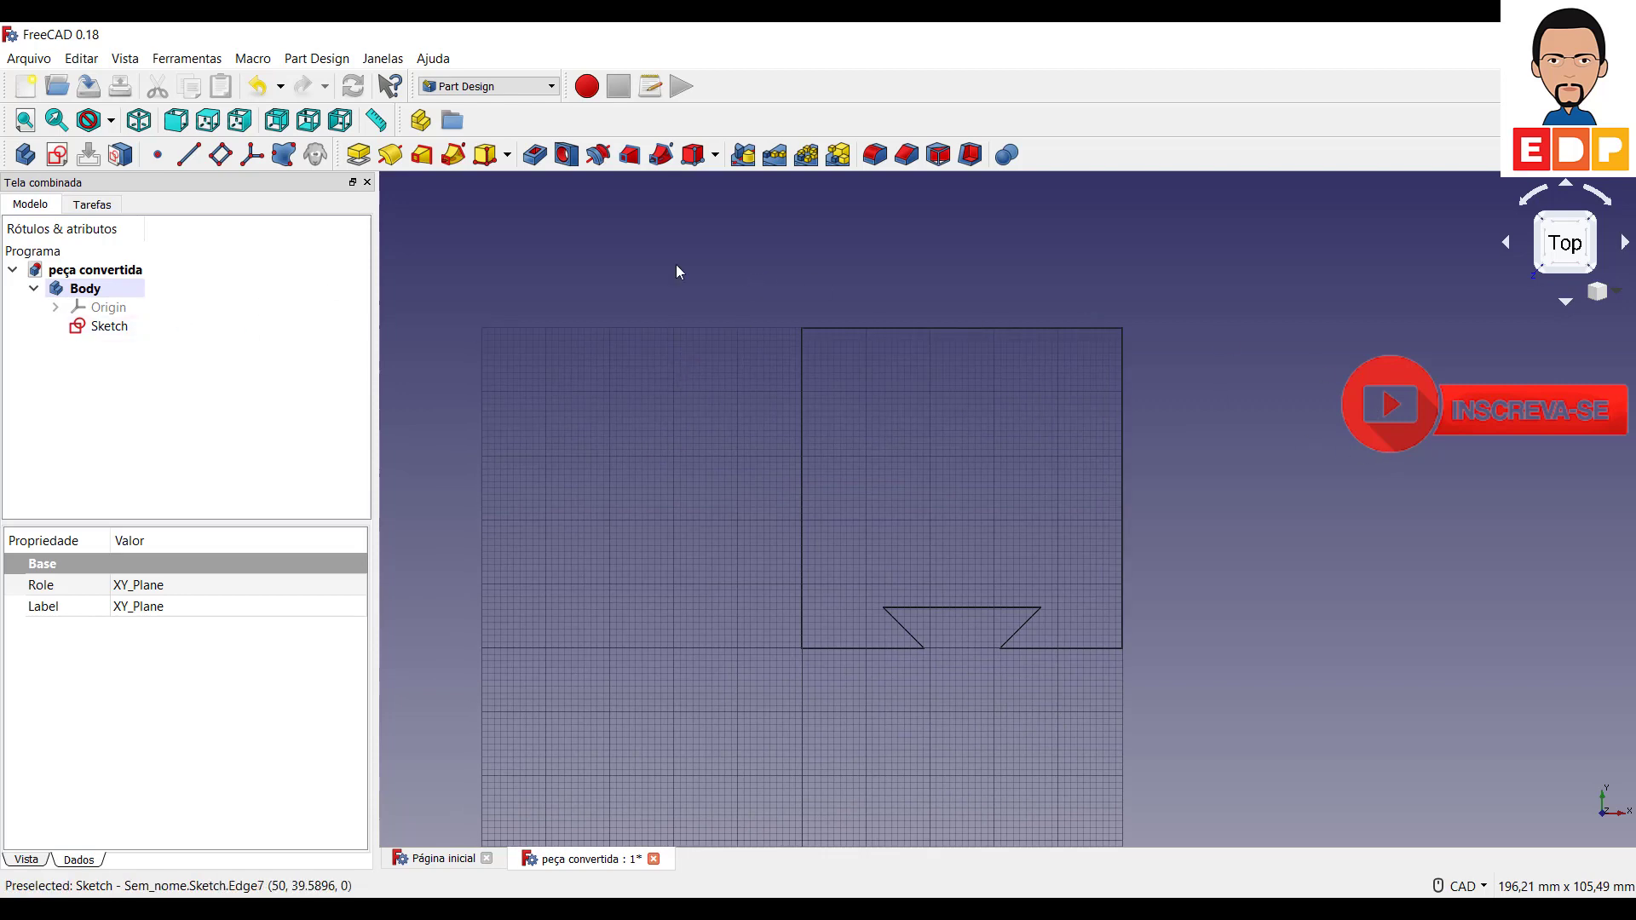
left_click(120, 329)
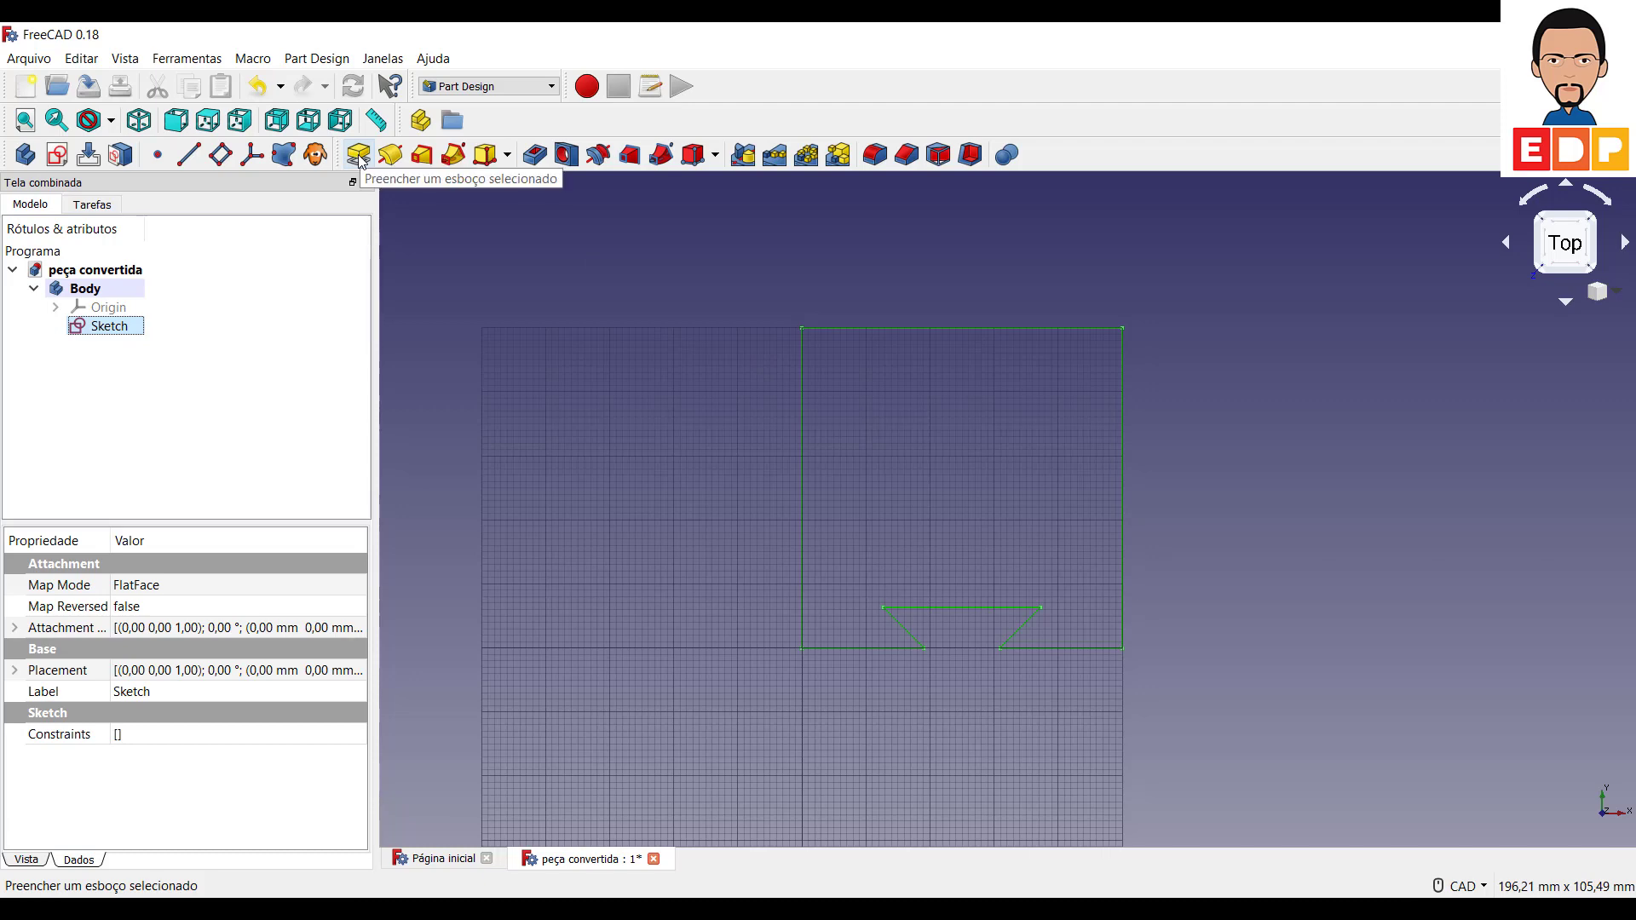
Pad the Sketch 10 mm into a solid dovetail plate, shown in axonometric view
left_click(358, 156)
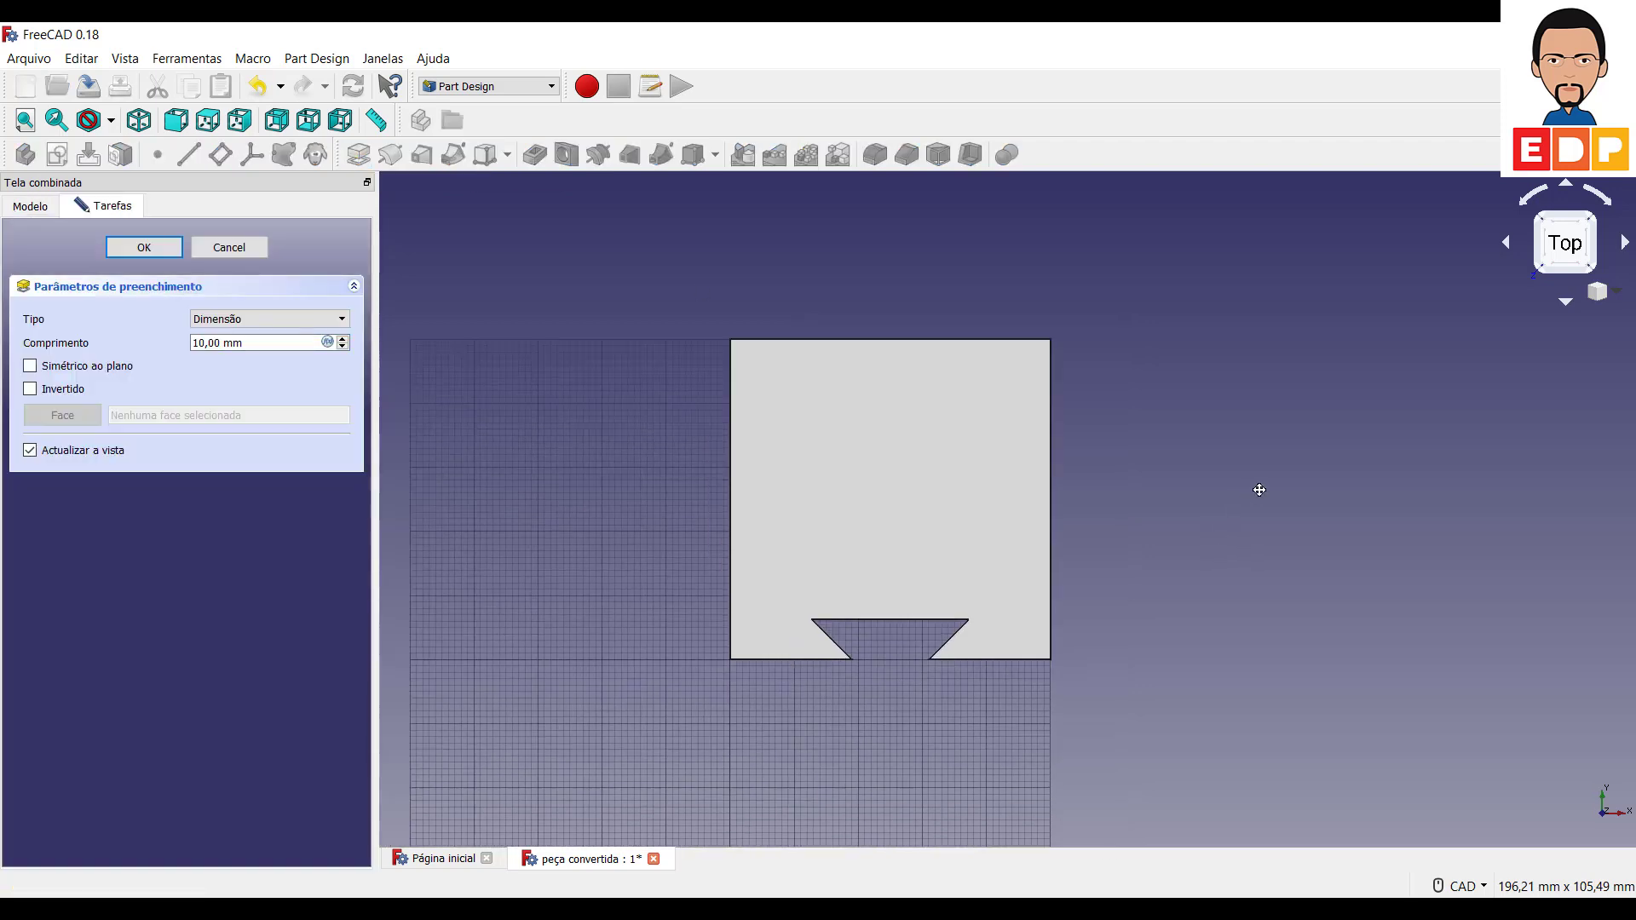
left_click(1592, 220)
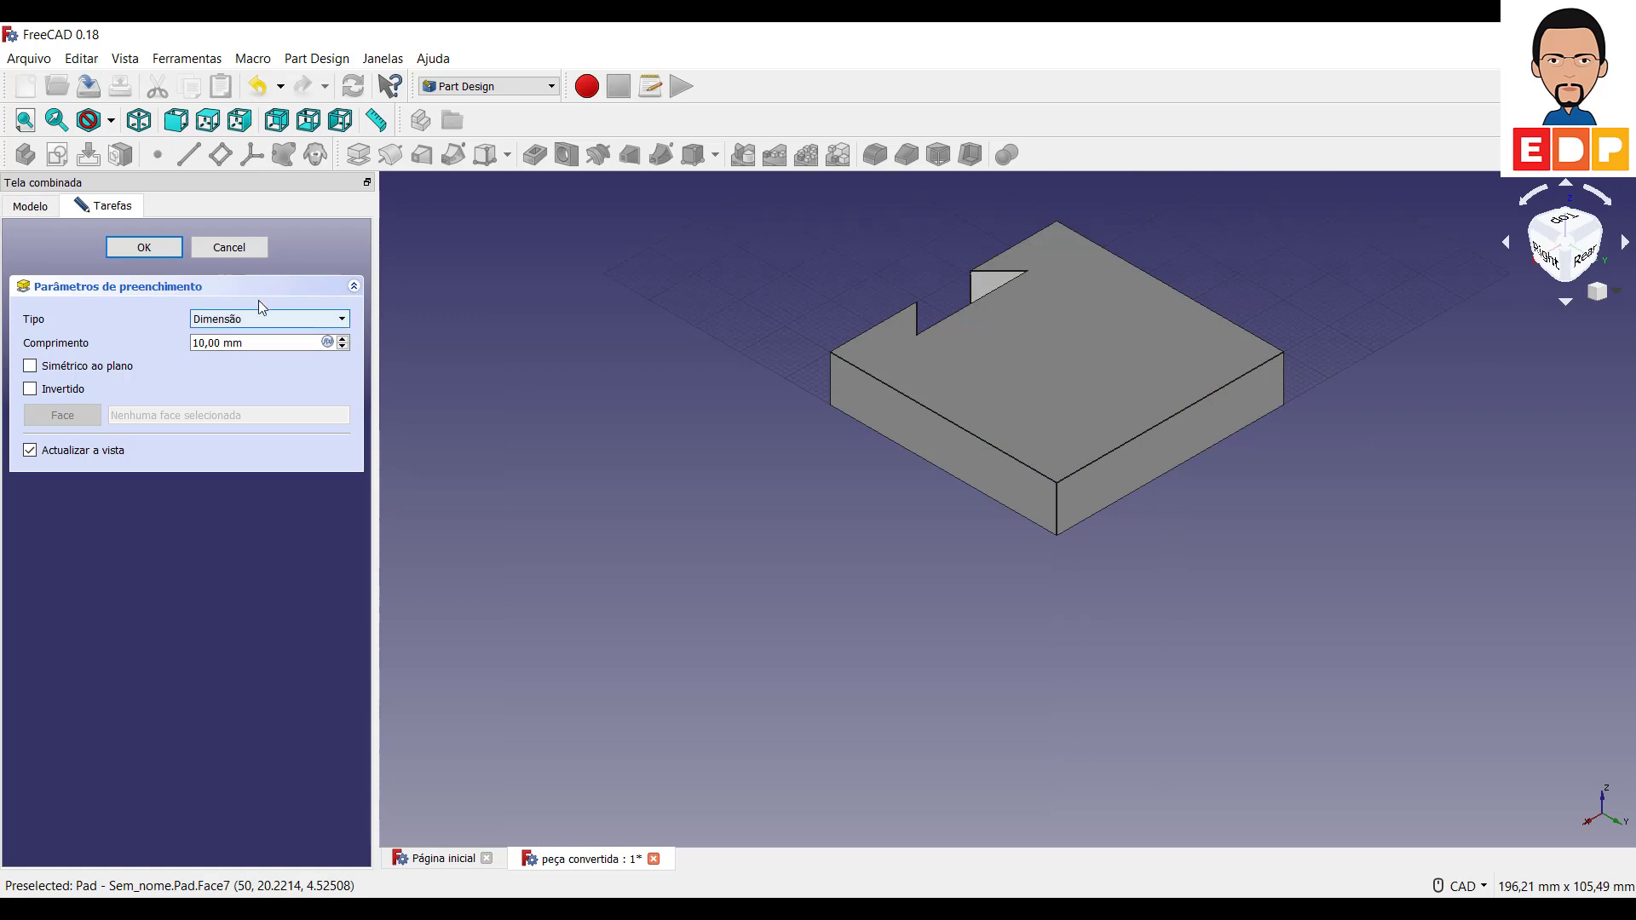
left_click(144, 248)
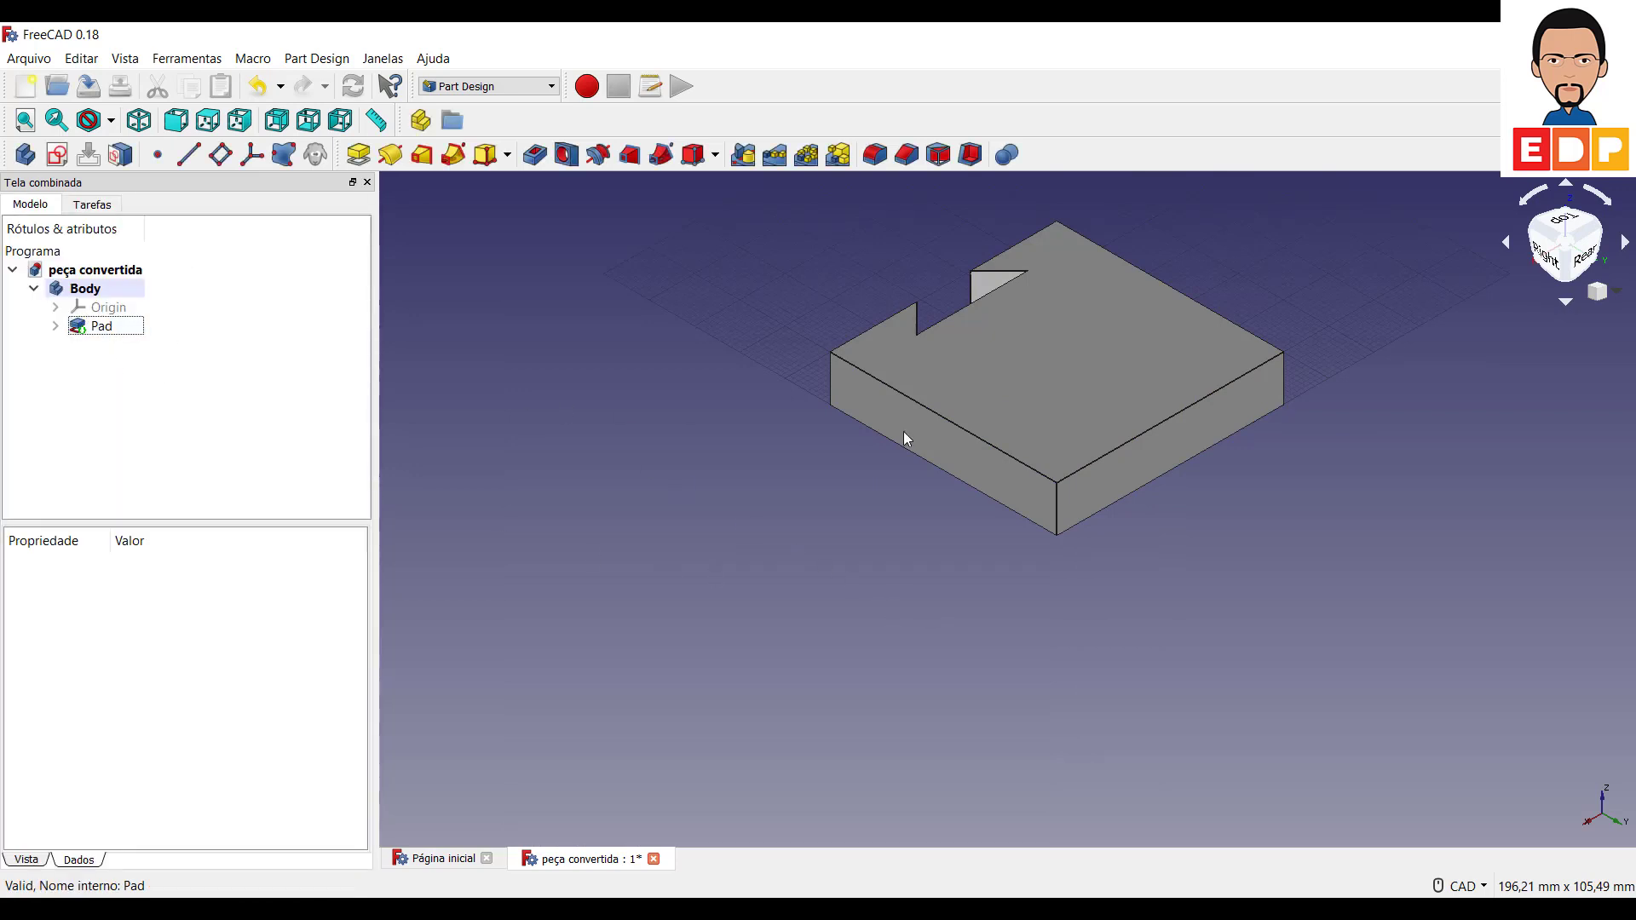
middle_click_drag(1244, 544, 1125, 656)
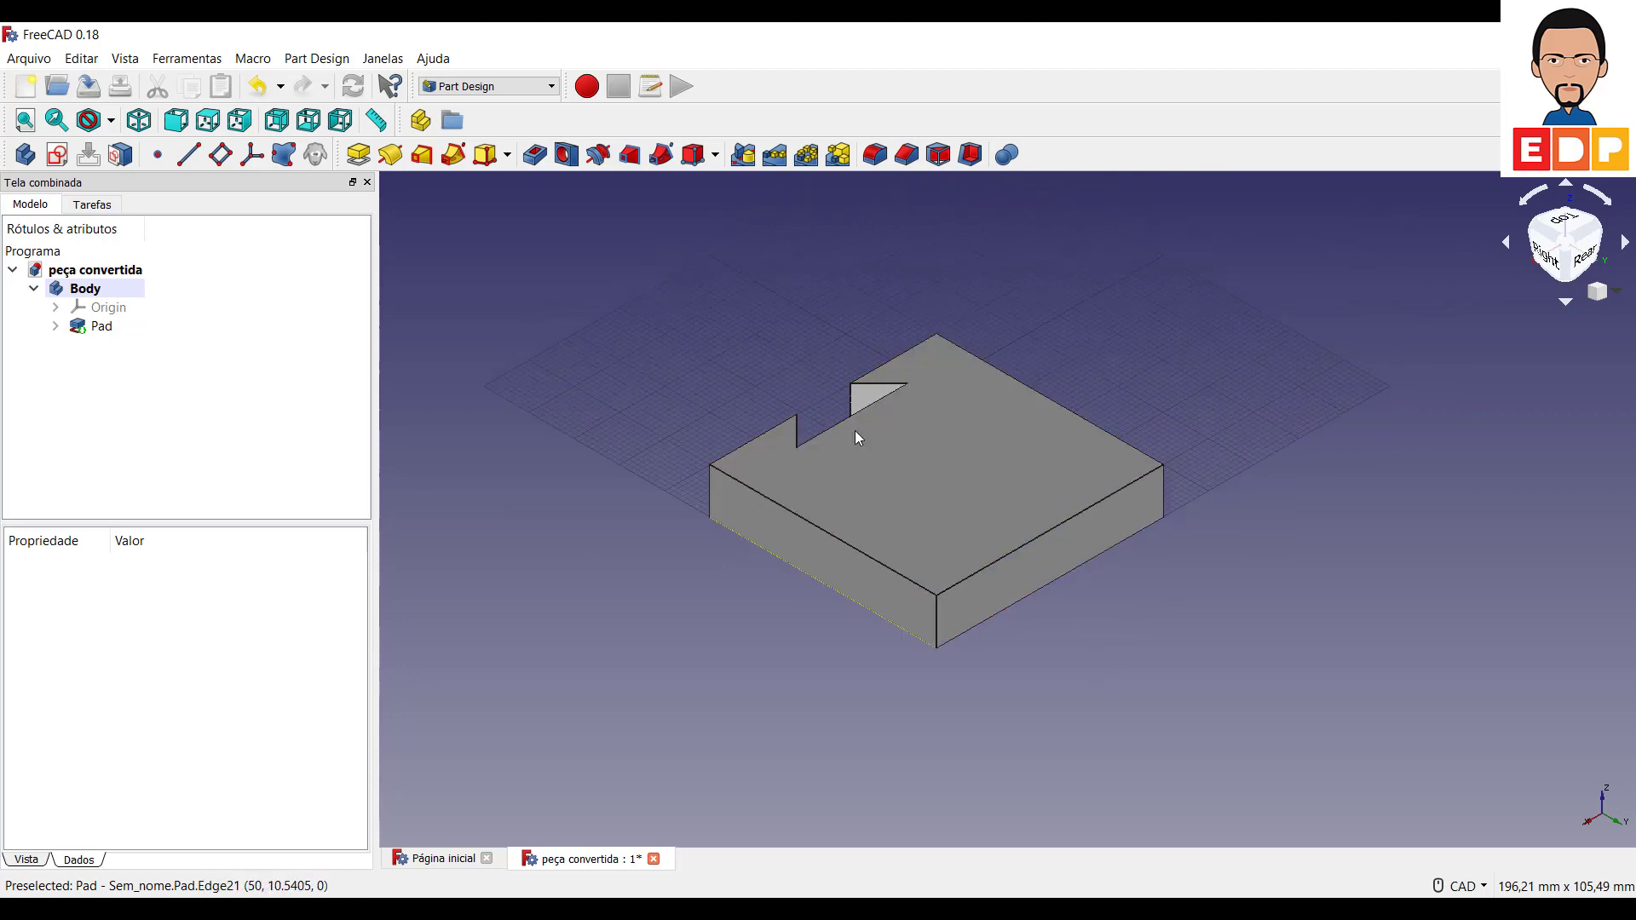
left_click(41, 70)
Save the padded plate as a new file named 'peça convertida 3d'
left_click(100, 226)
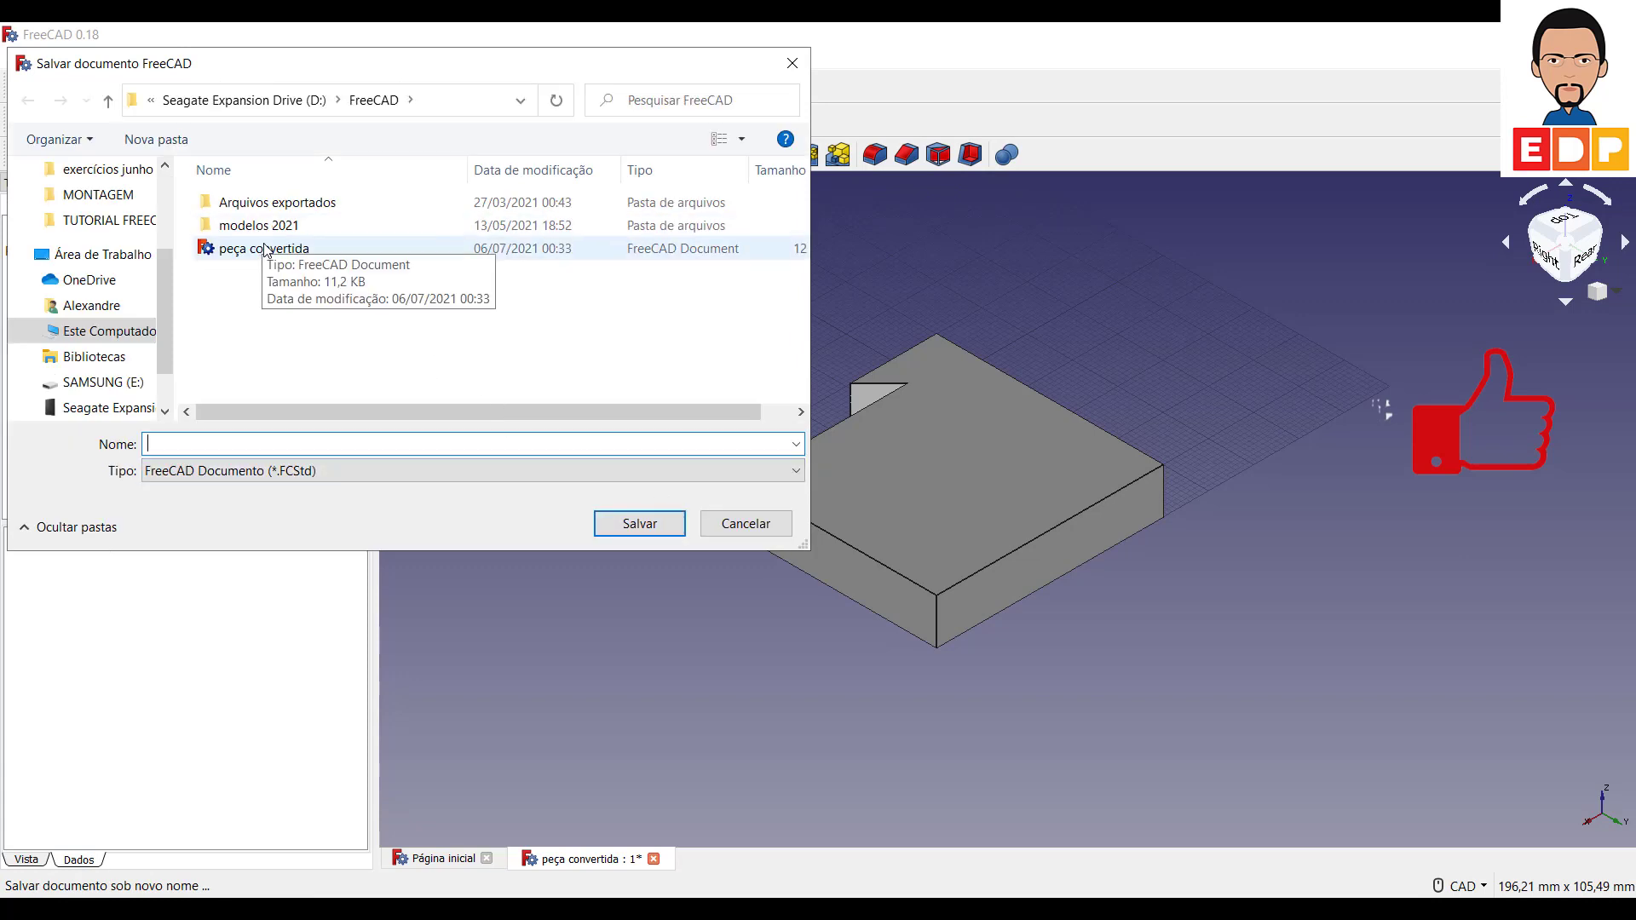
left_click(264, 248)
left_click(328, 445)
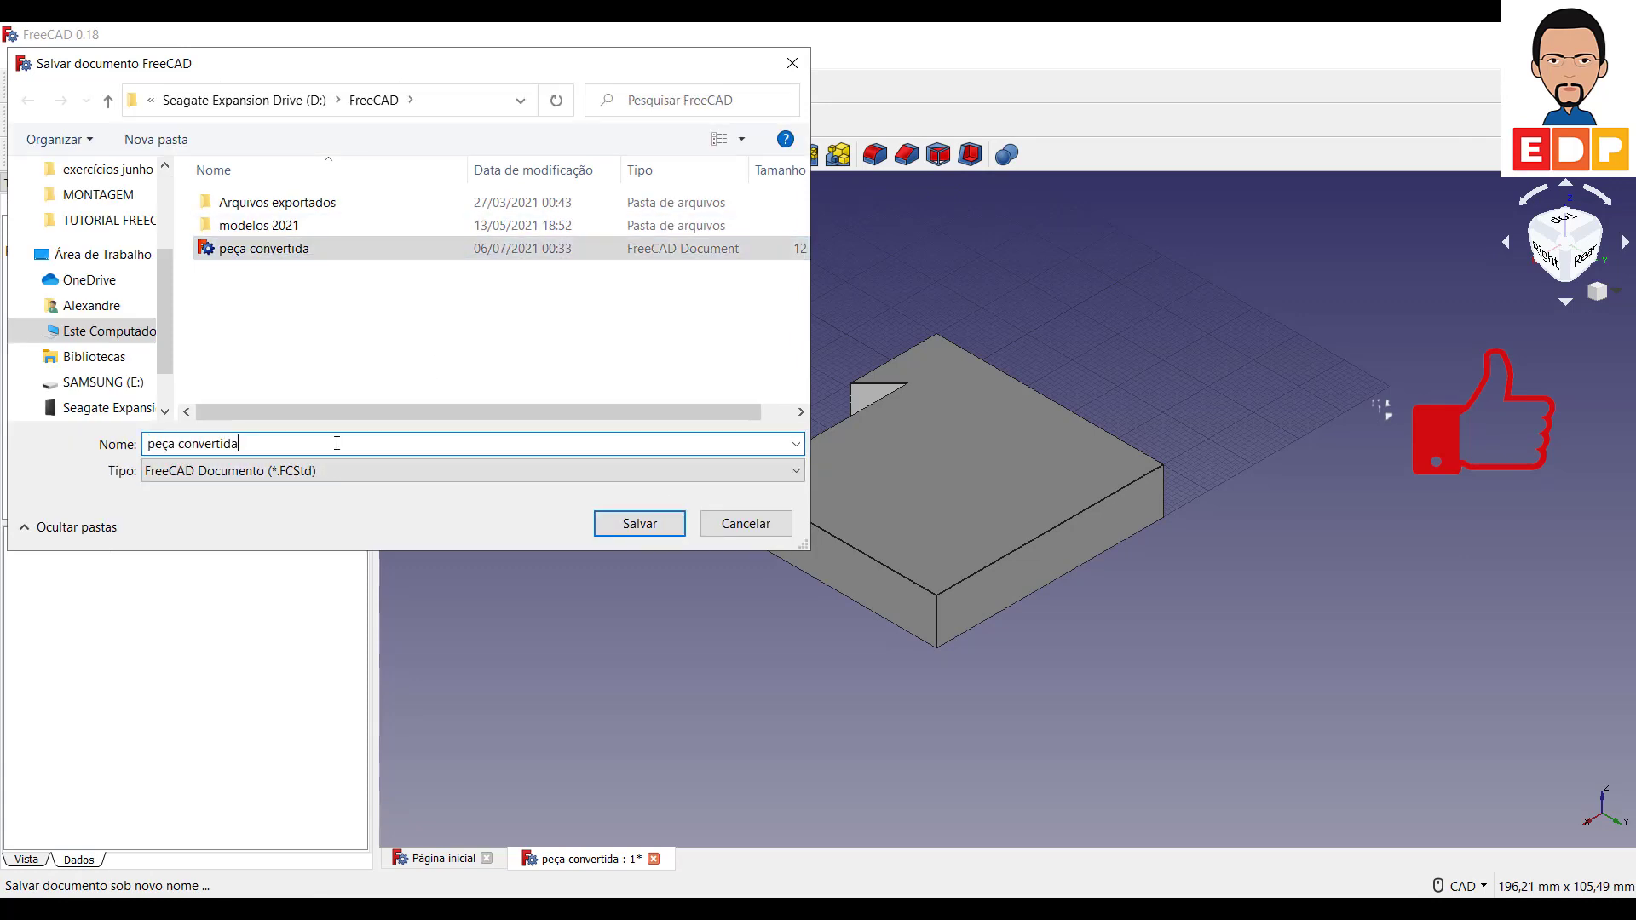
type(" 3d")
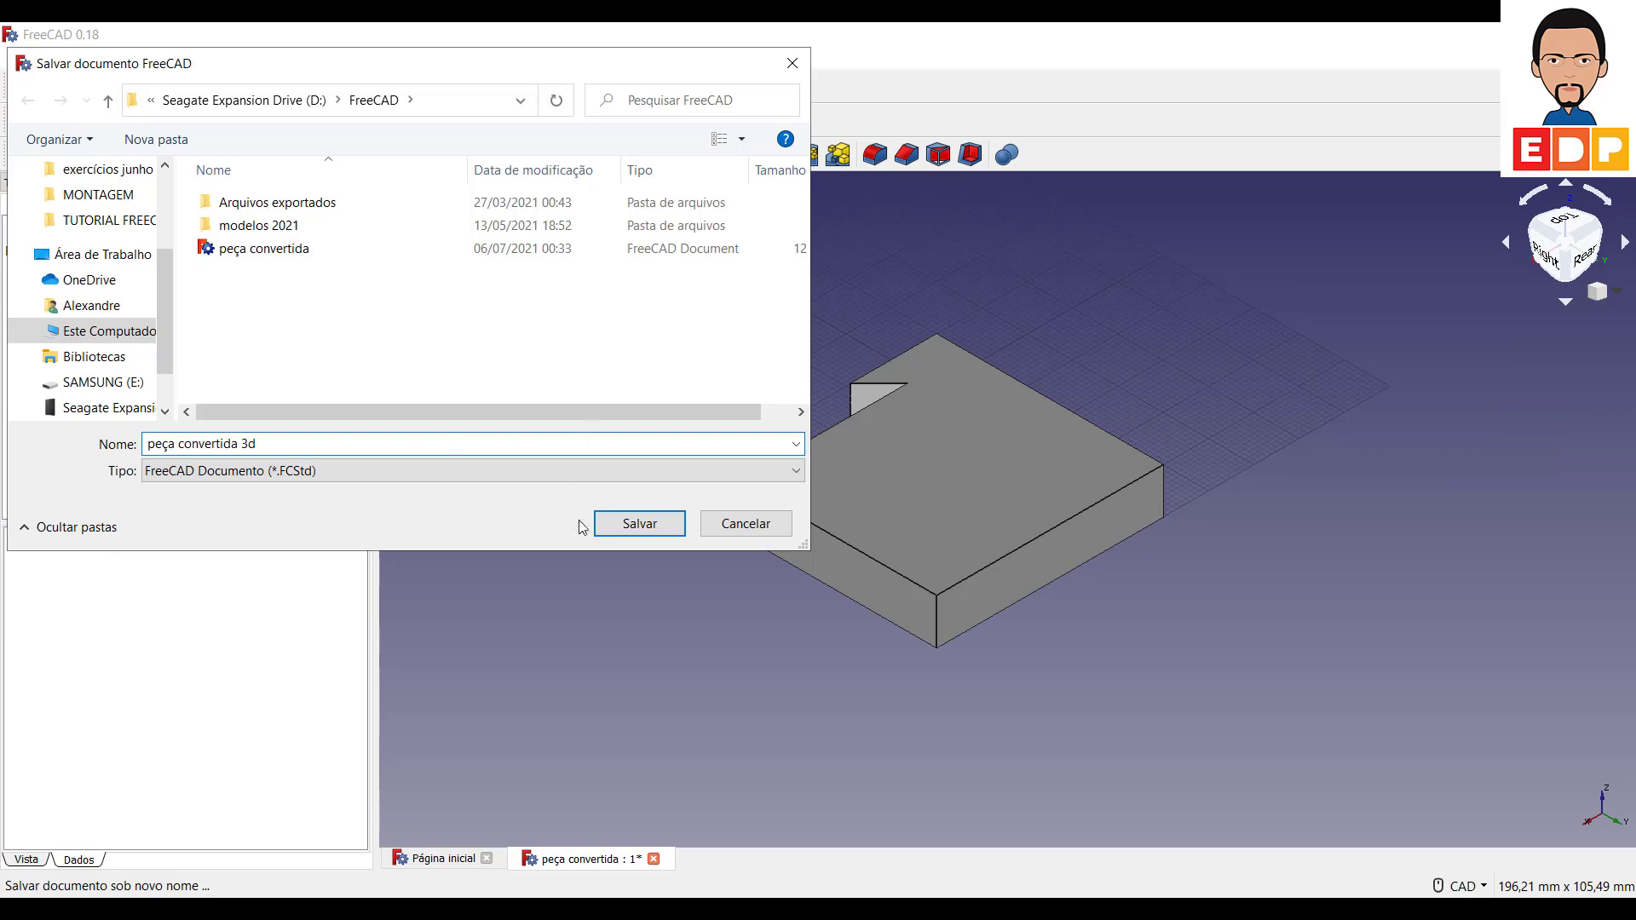
left_click(639, 523)
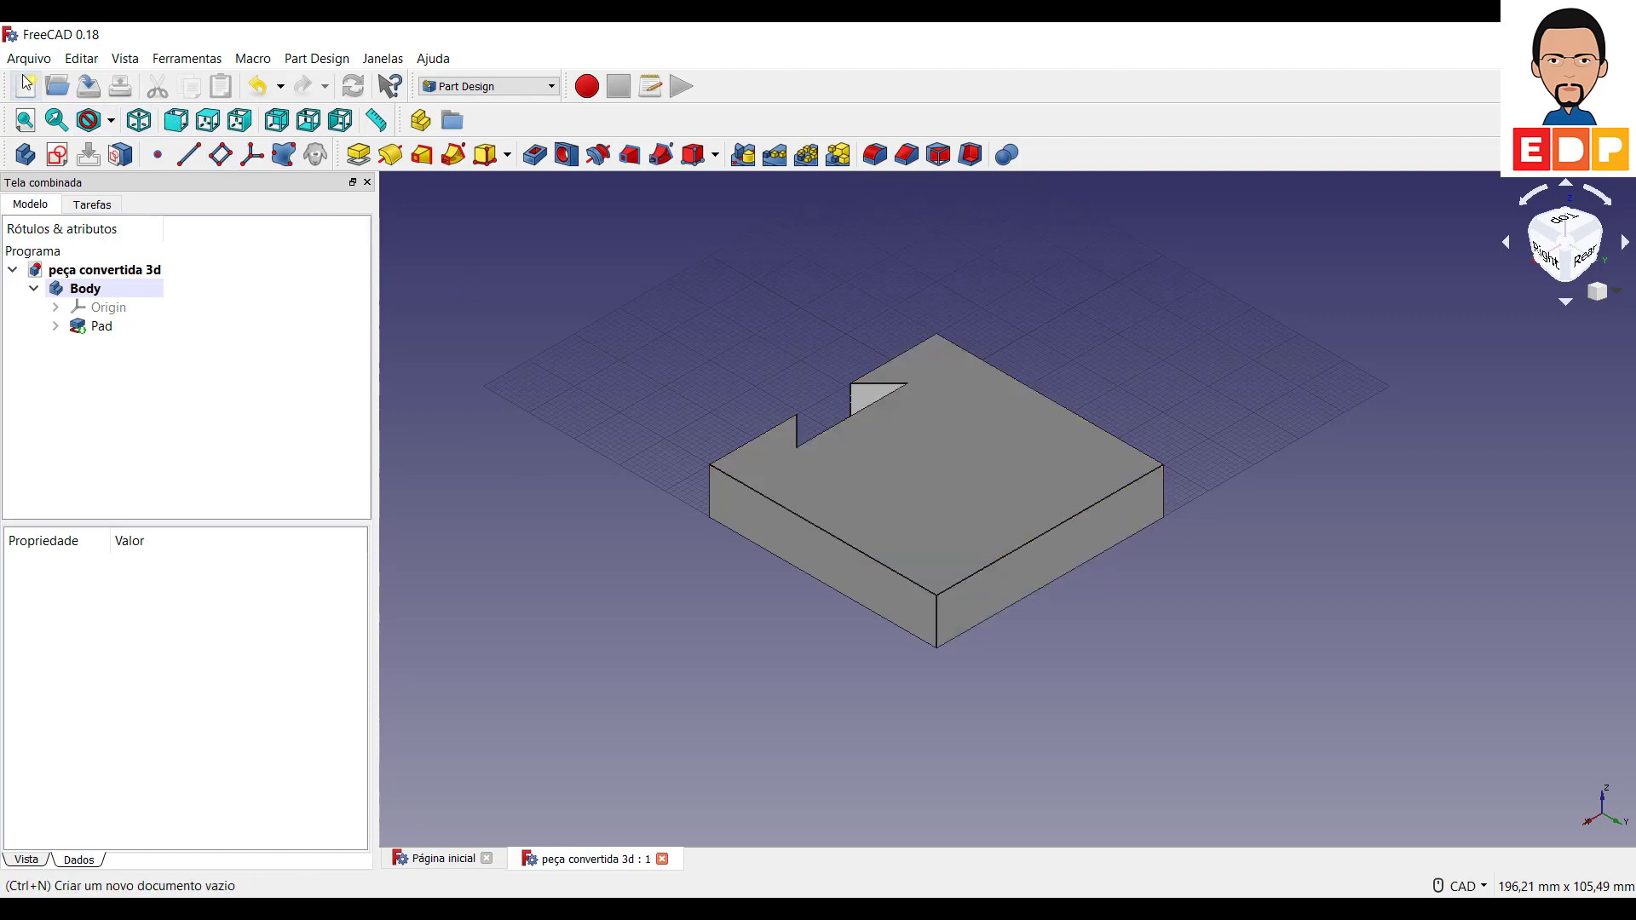
Switch to the Draft workbench and create a new empty document
left_click(497, 86)
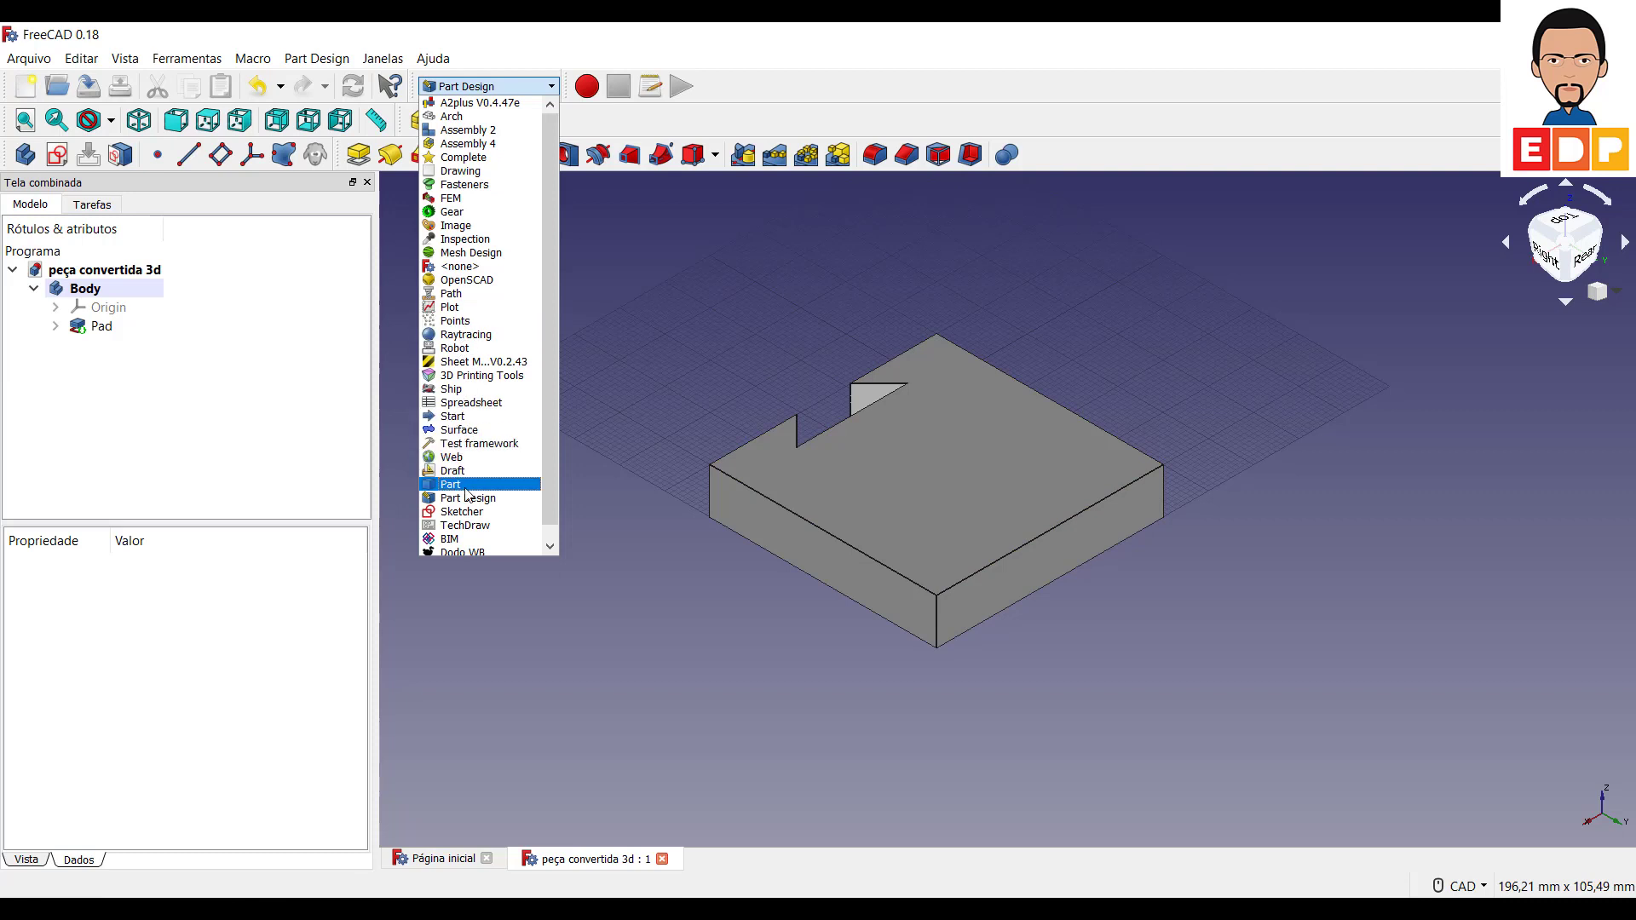
left_click(465, 479)
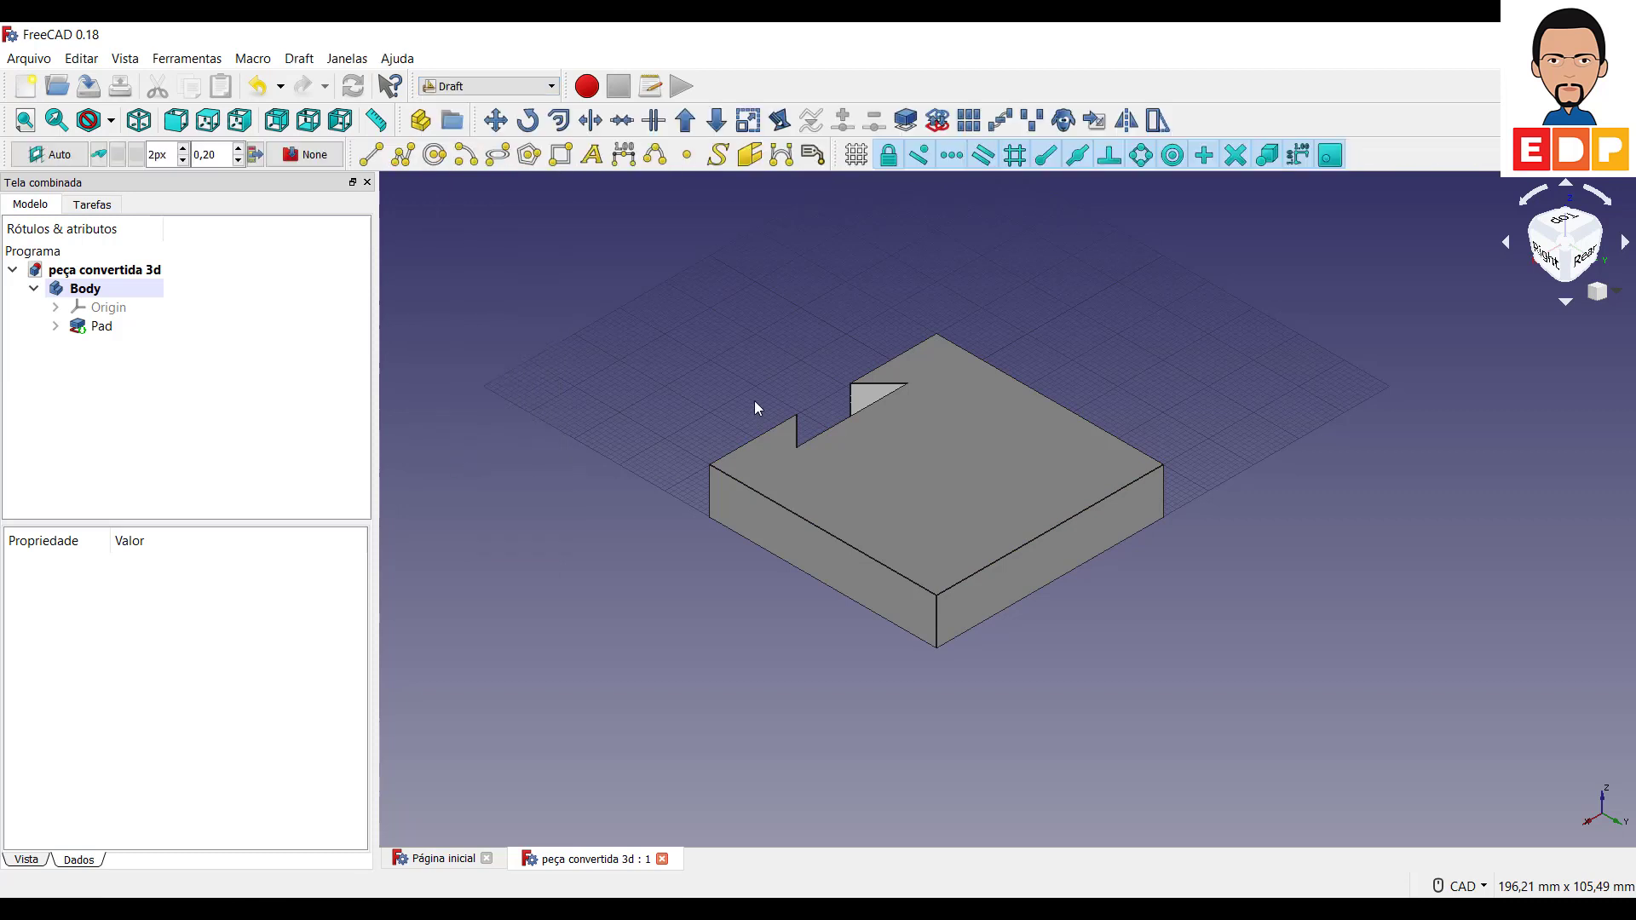
left_click(25, 87)
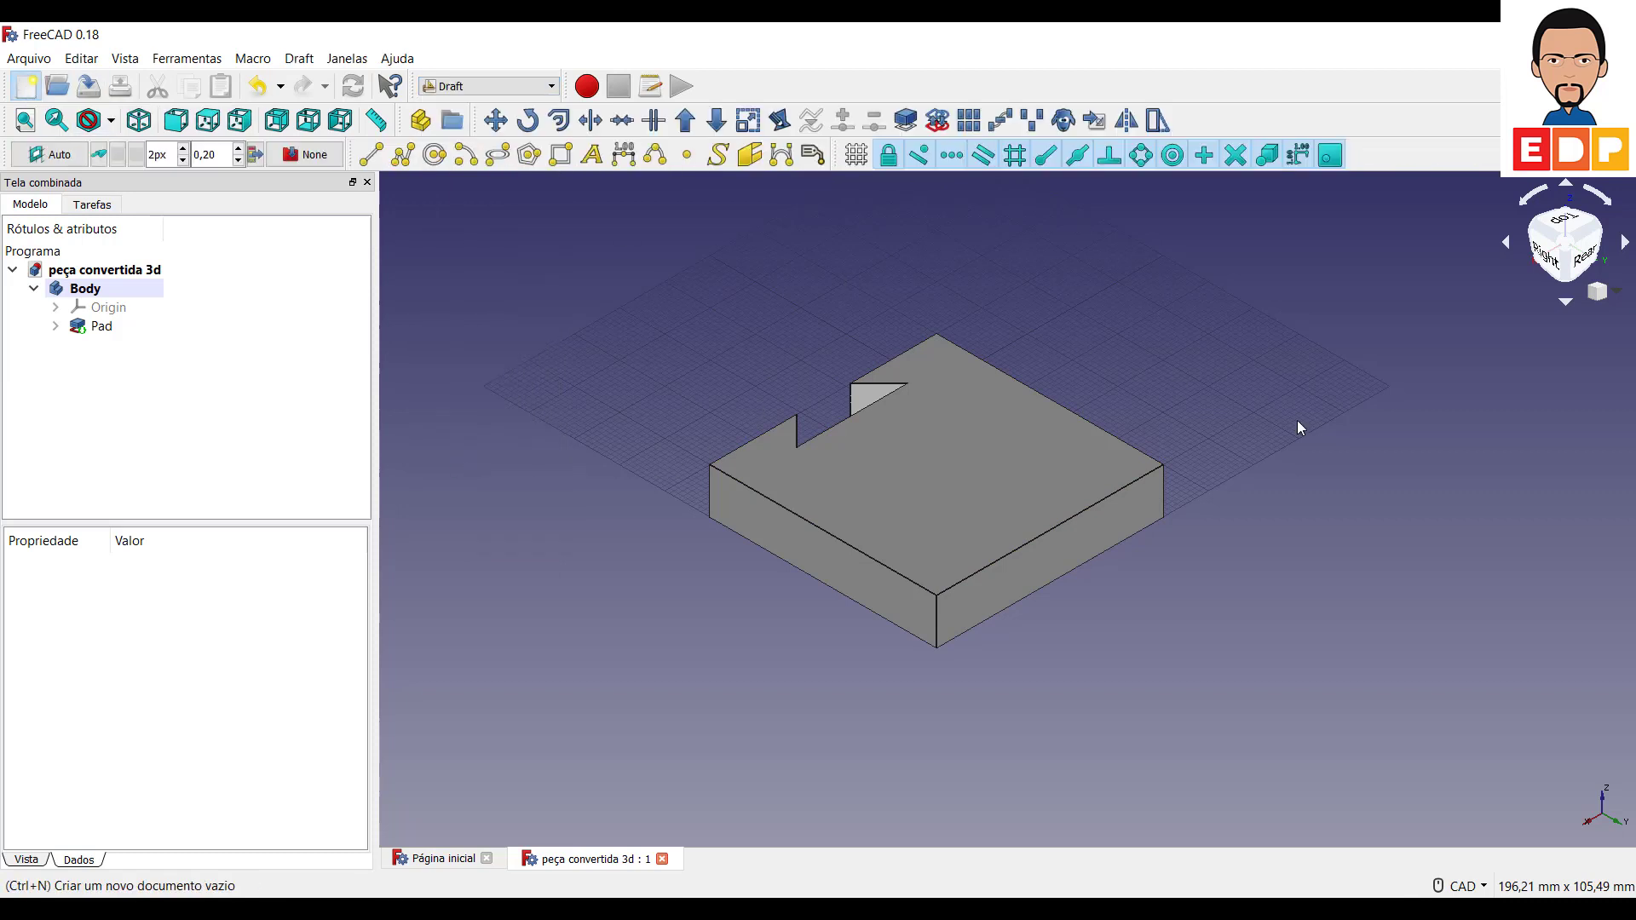
Import the File5 DXF from the Downloads folder into the new document
left_click(29, 58)
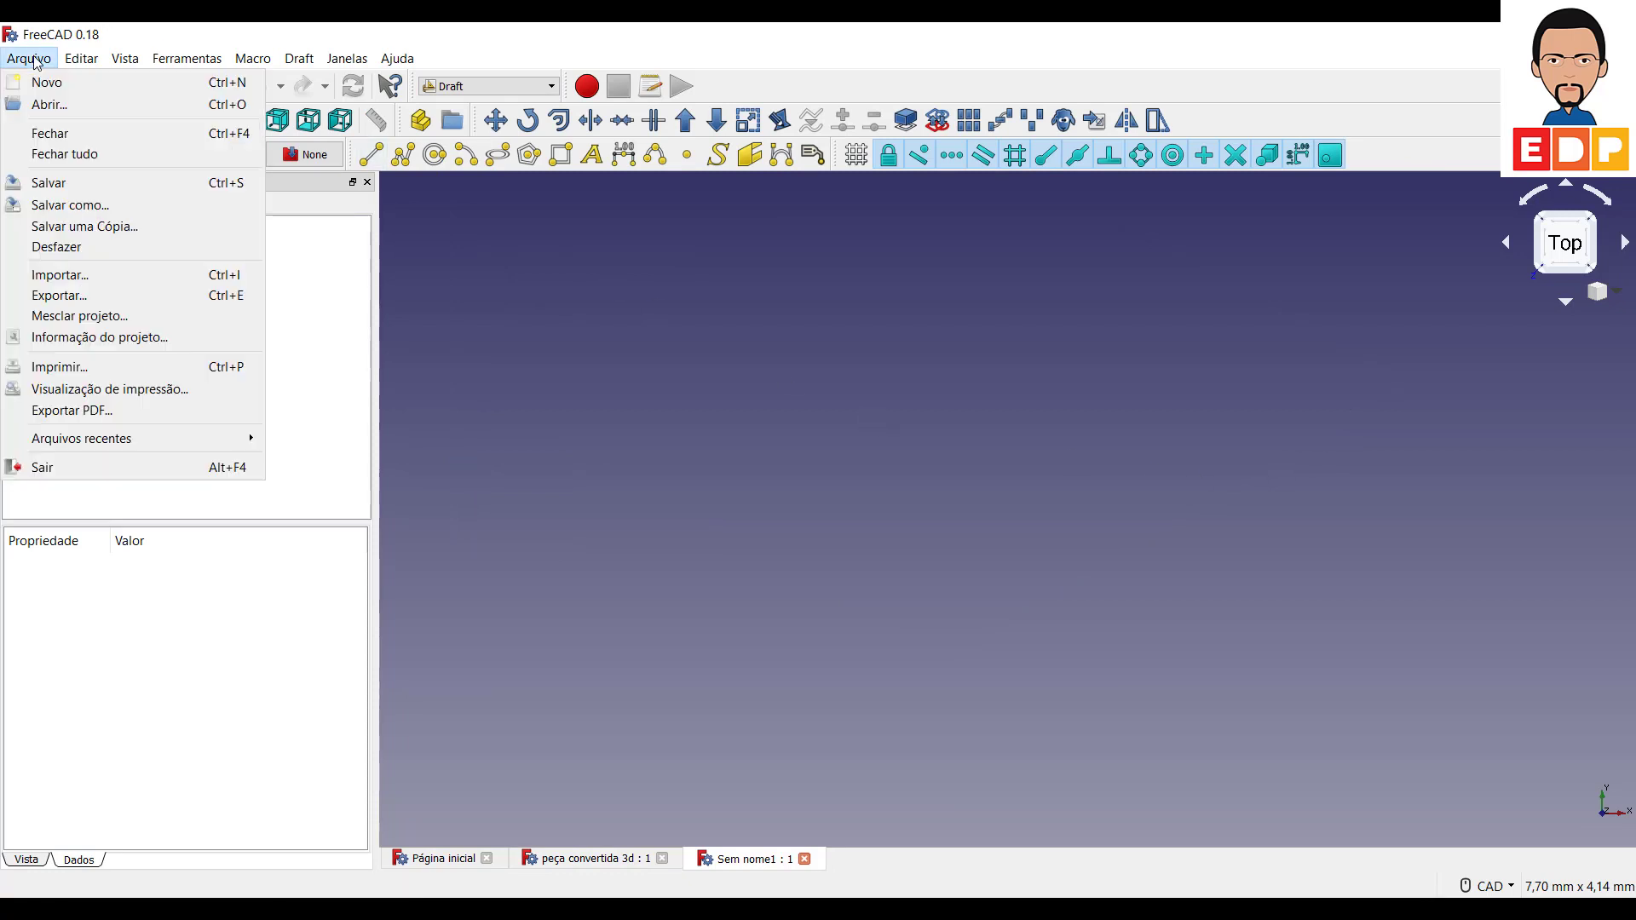
left_click(81, 275)
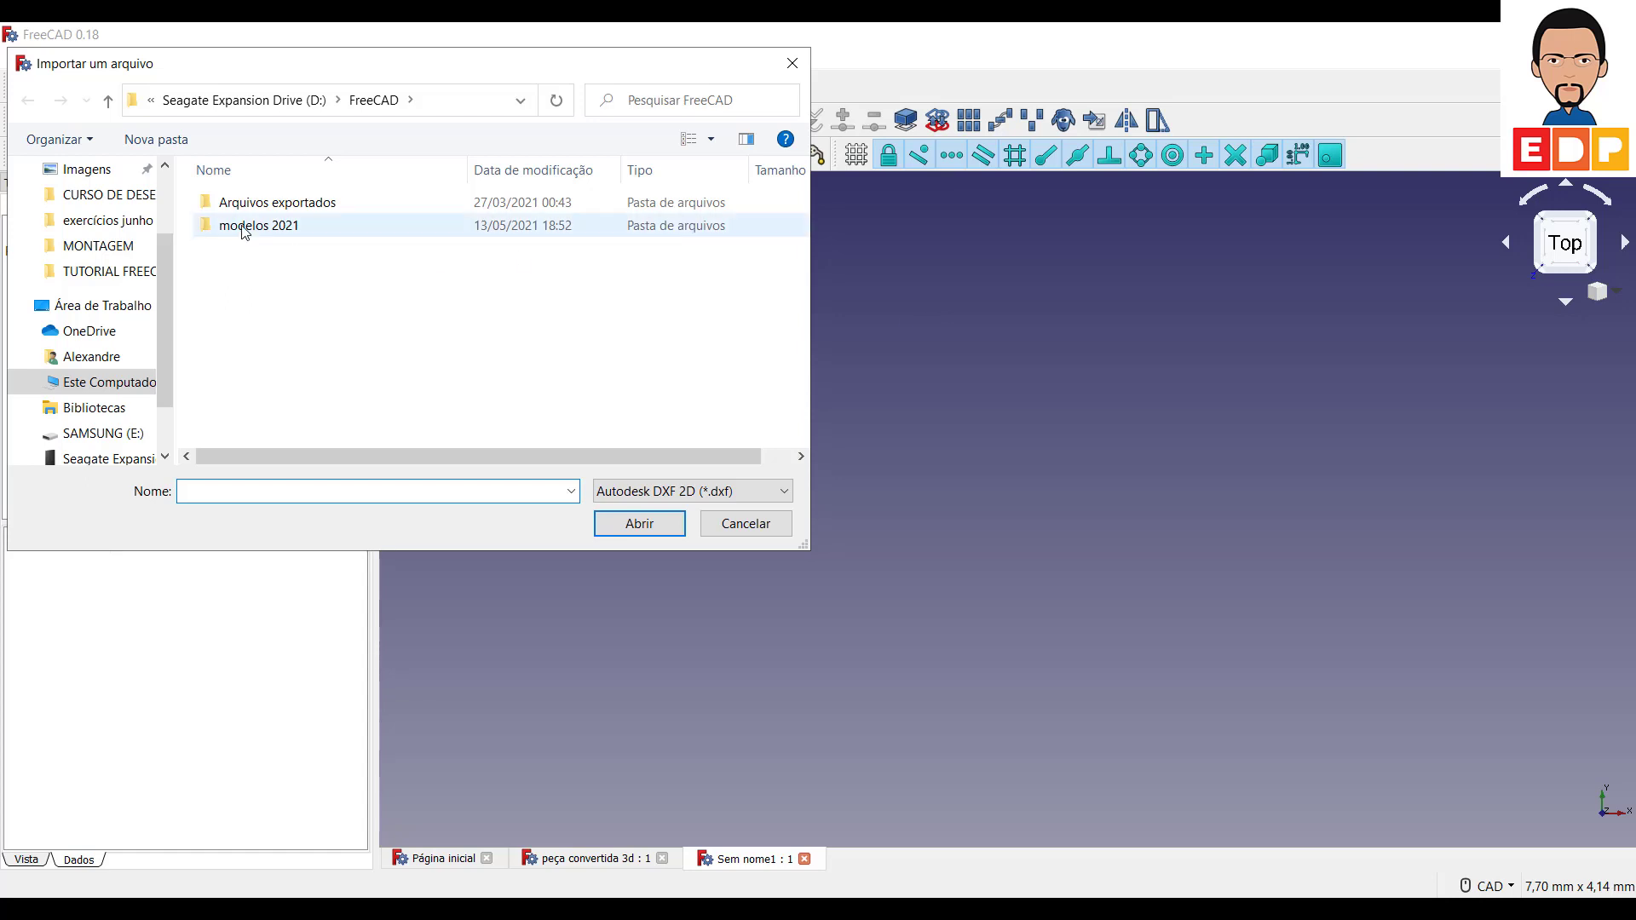
left_click_drag(162, 329, 154, 187)
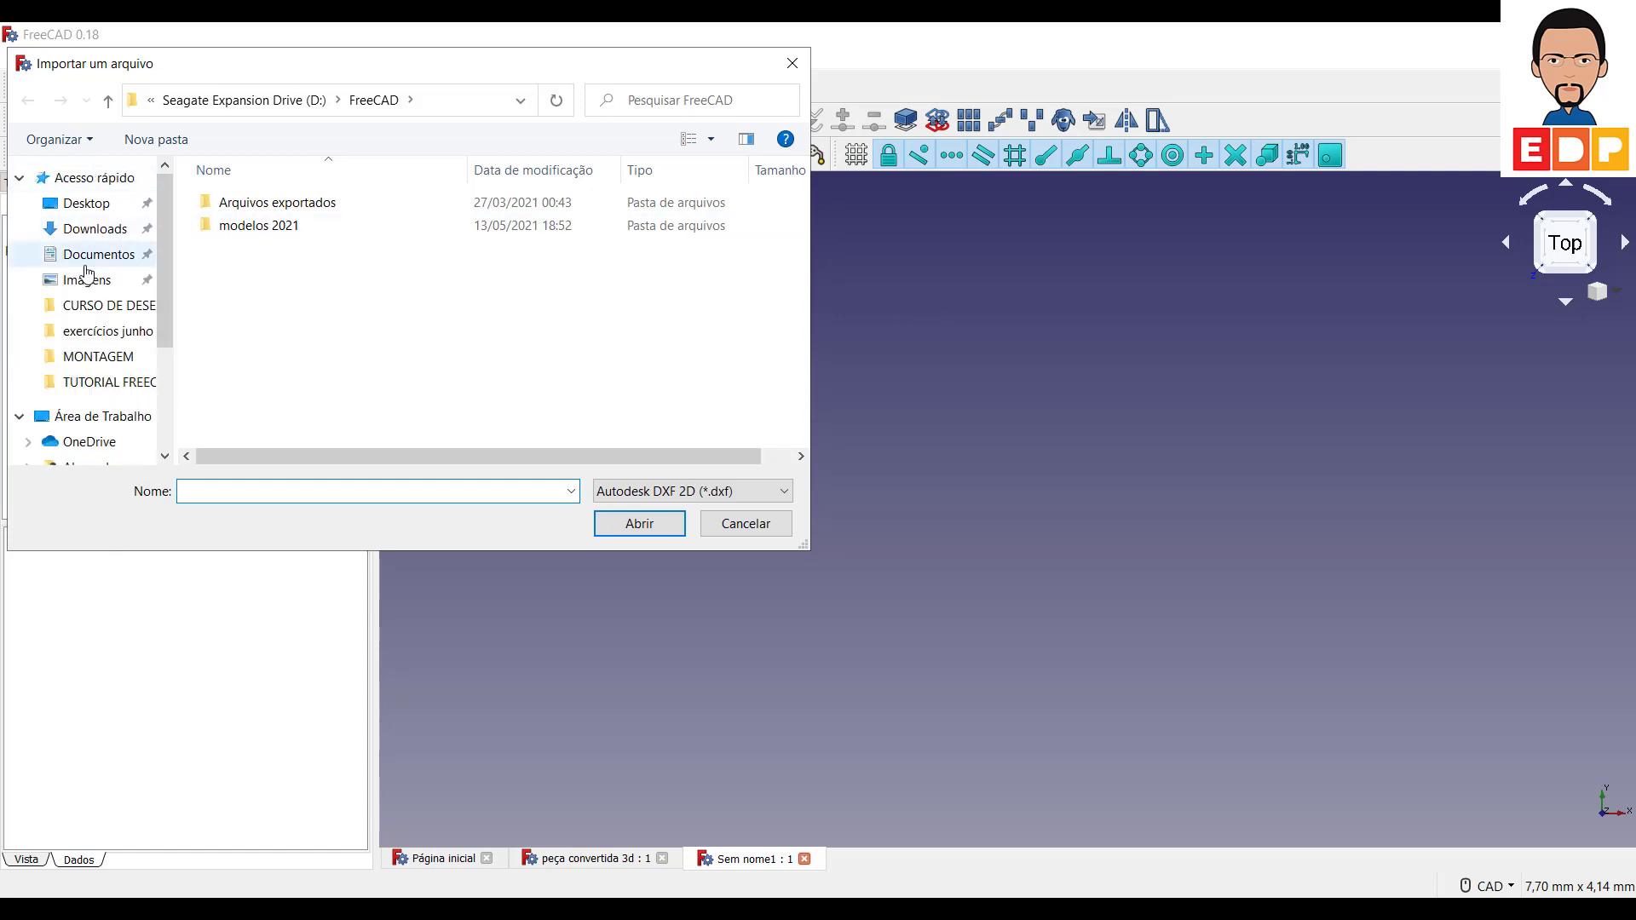
left_click(98, 228)
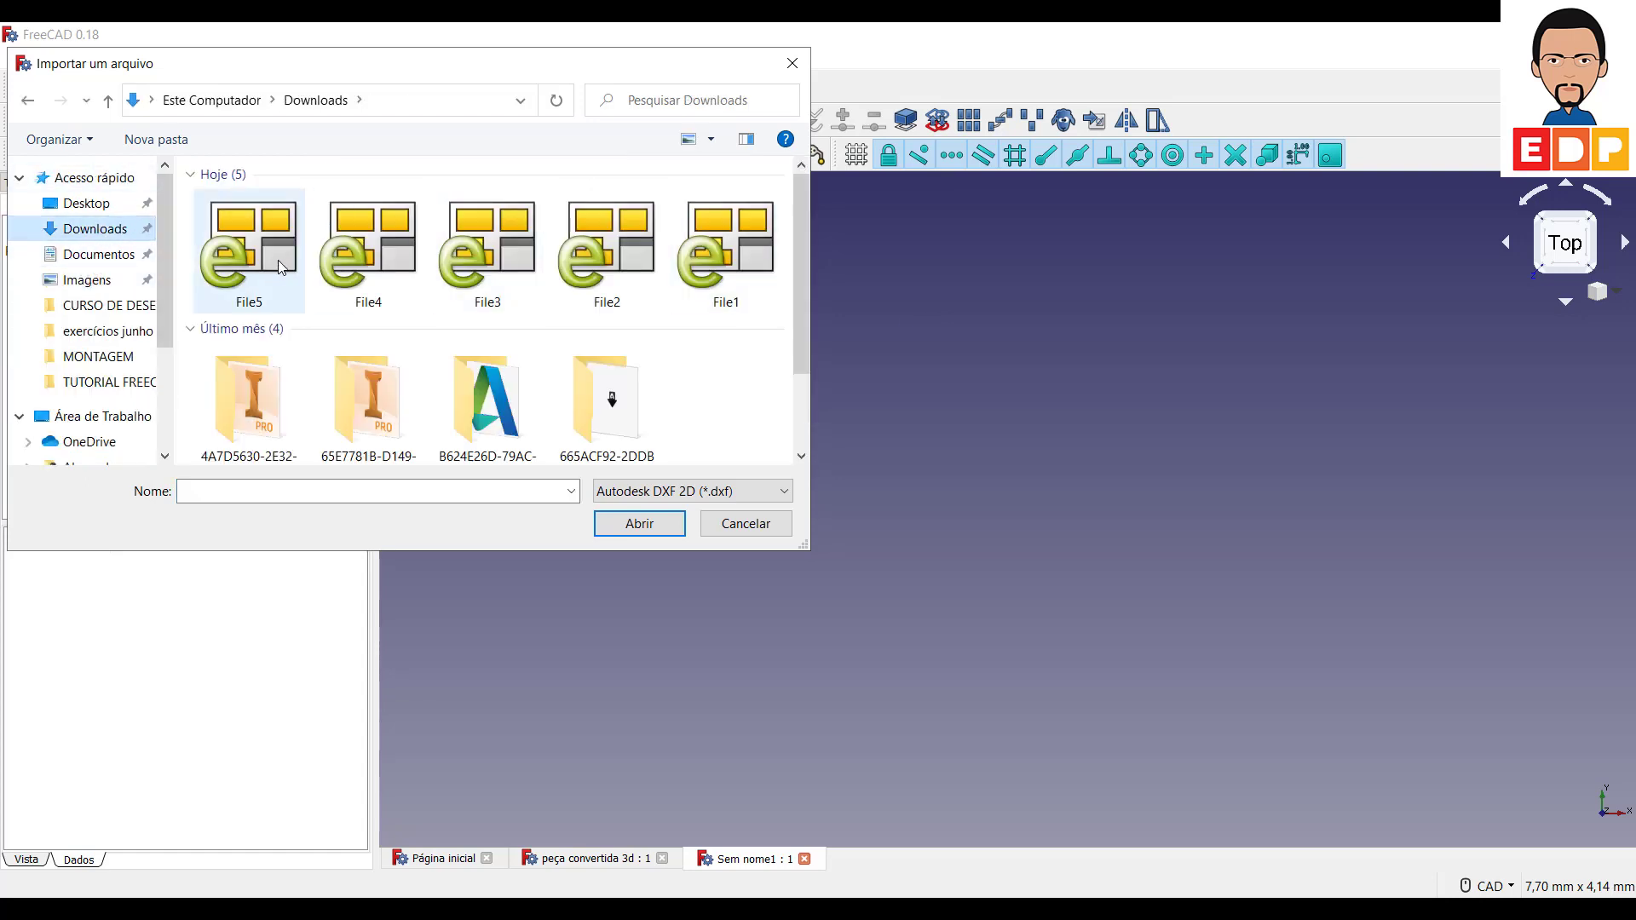
left_click(246, 266)
left_click(649, 530)
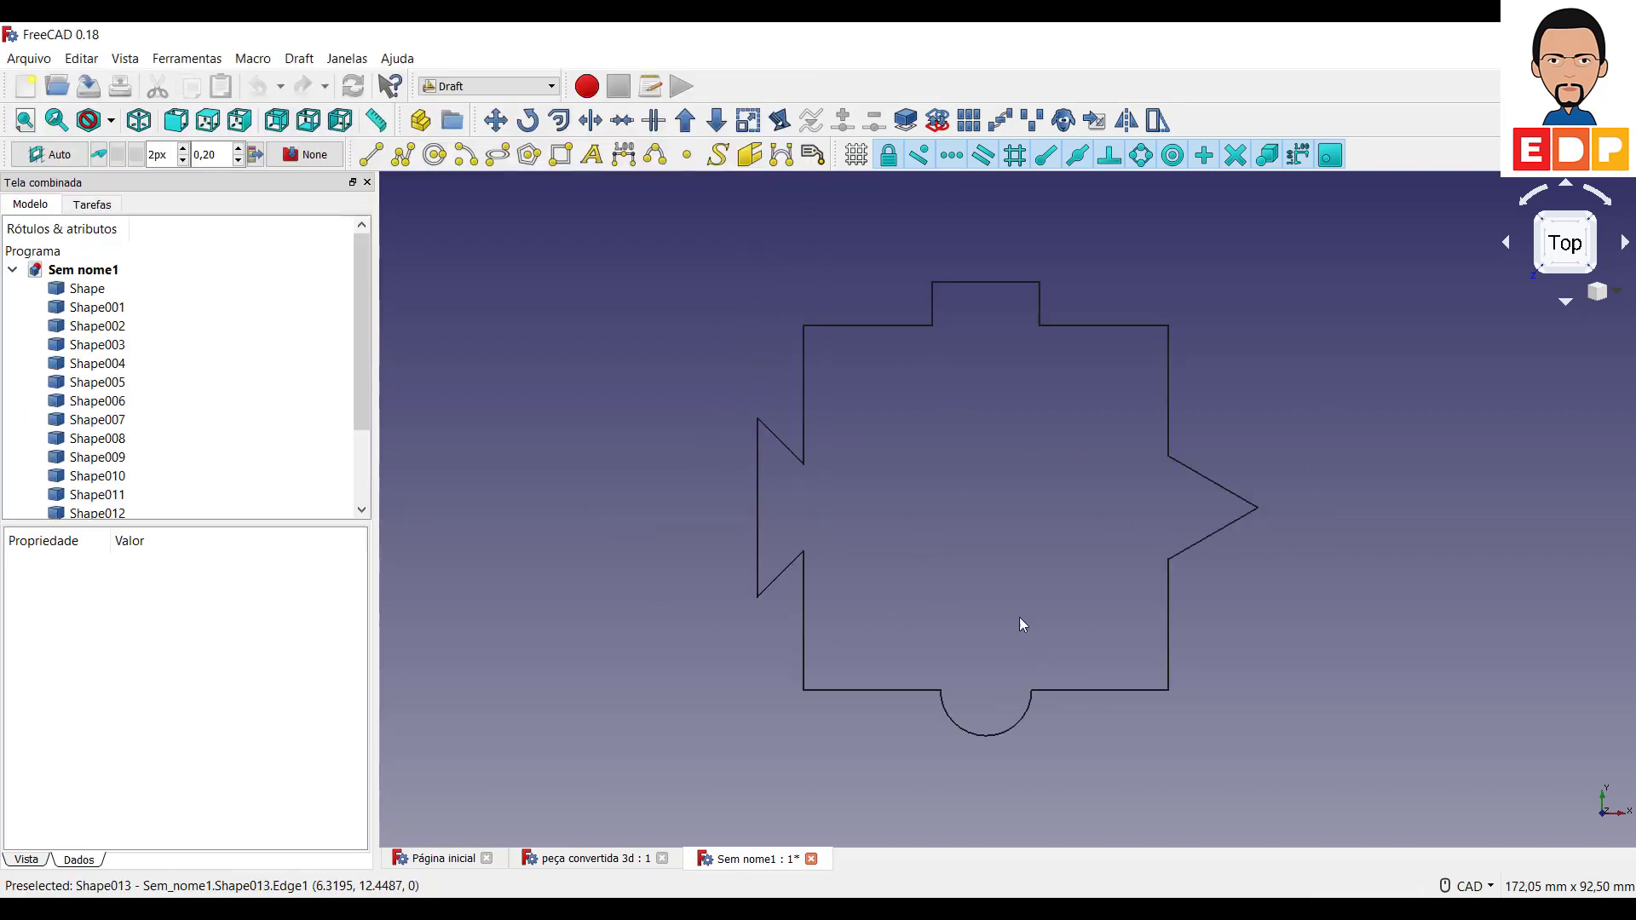
Join the left notch's three edges into one wire with Draft Upgrade
left_click(778, 576)
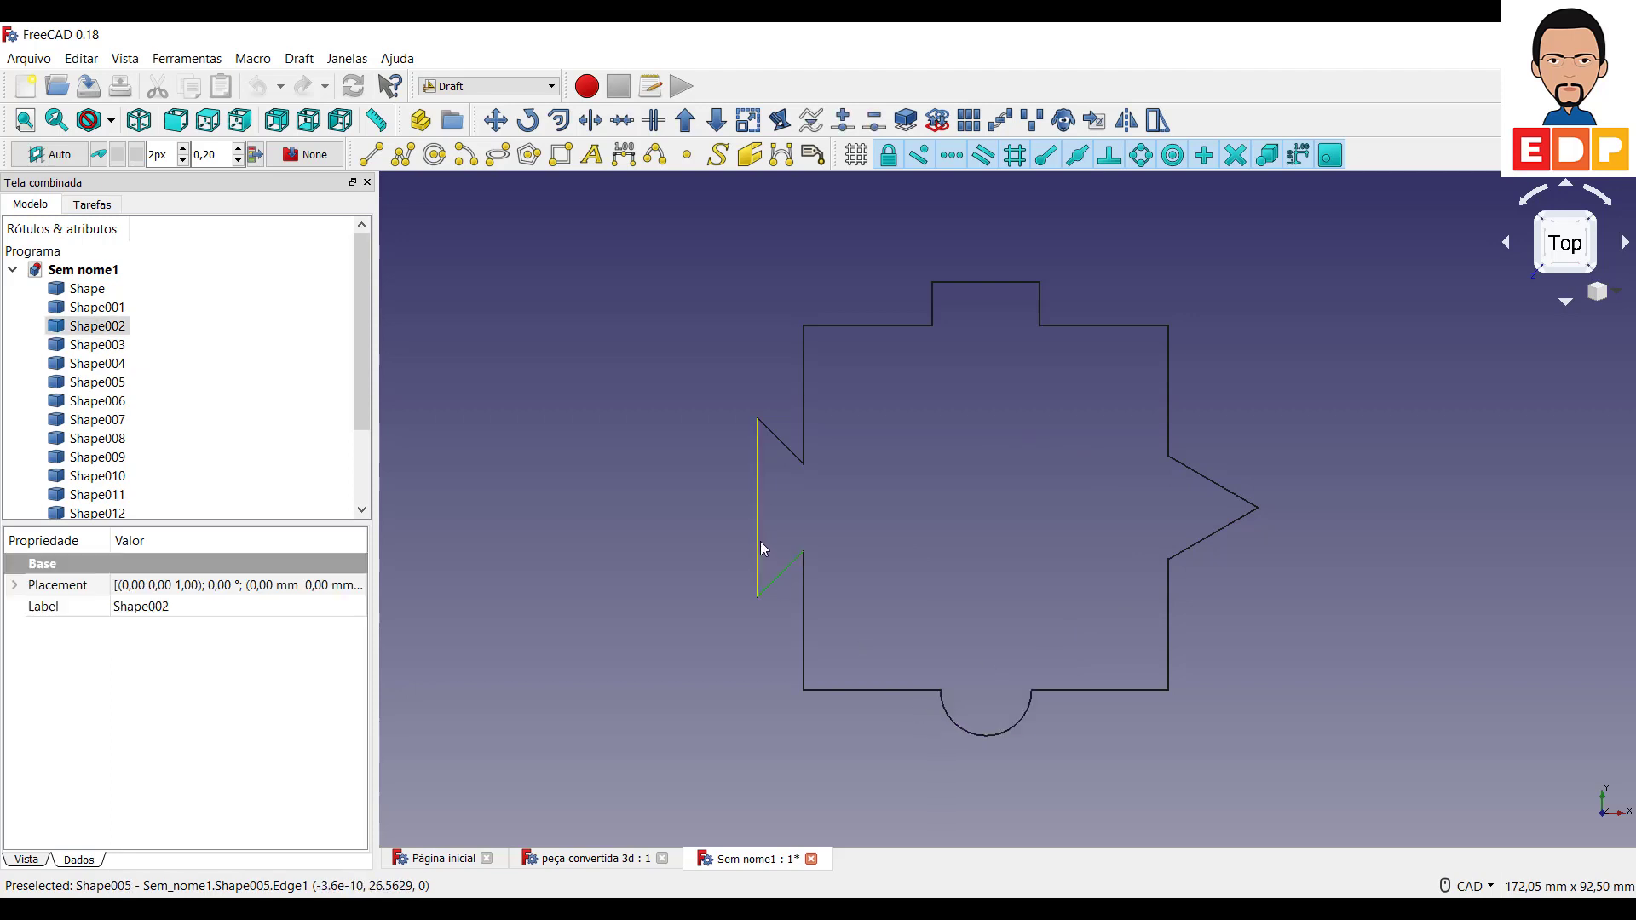
left_click(759, 540, "ctrl")
left_click(789, 453, "ctrl")
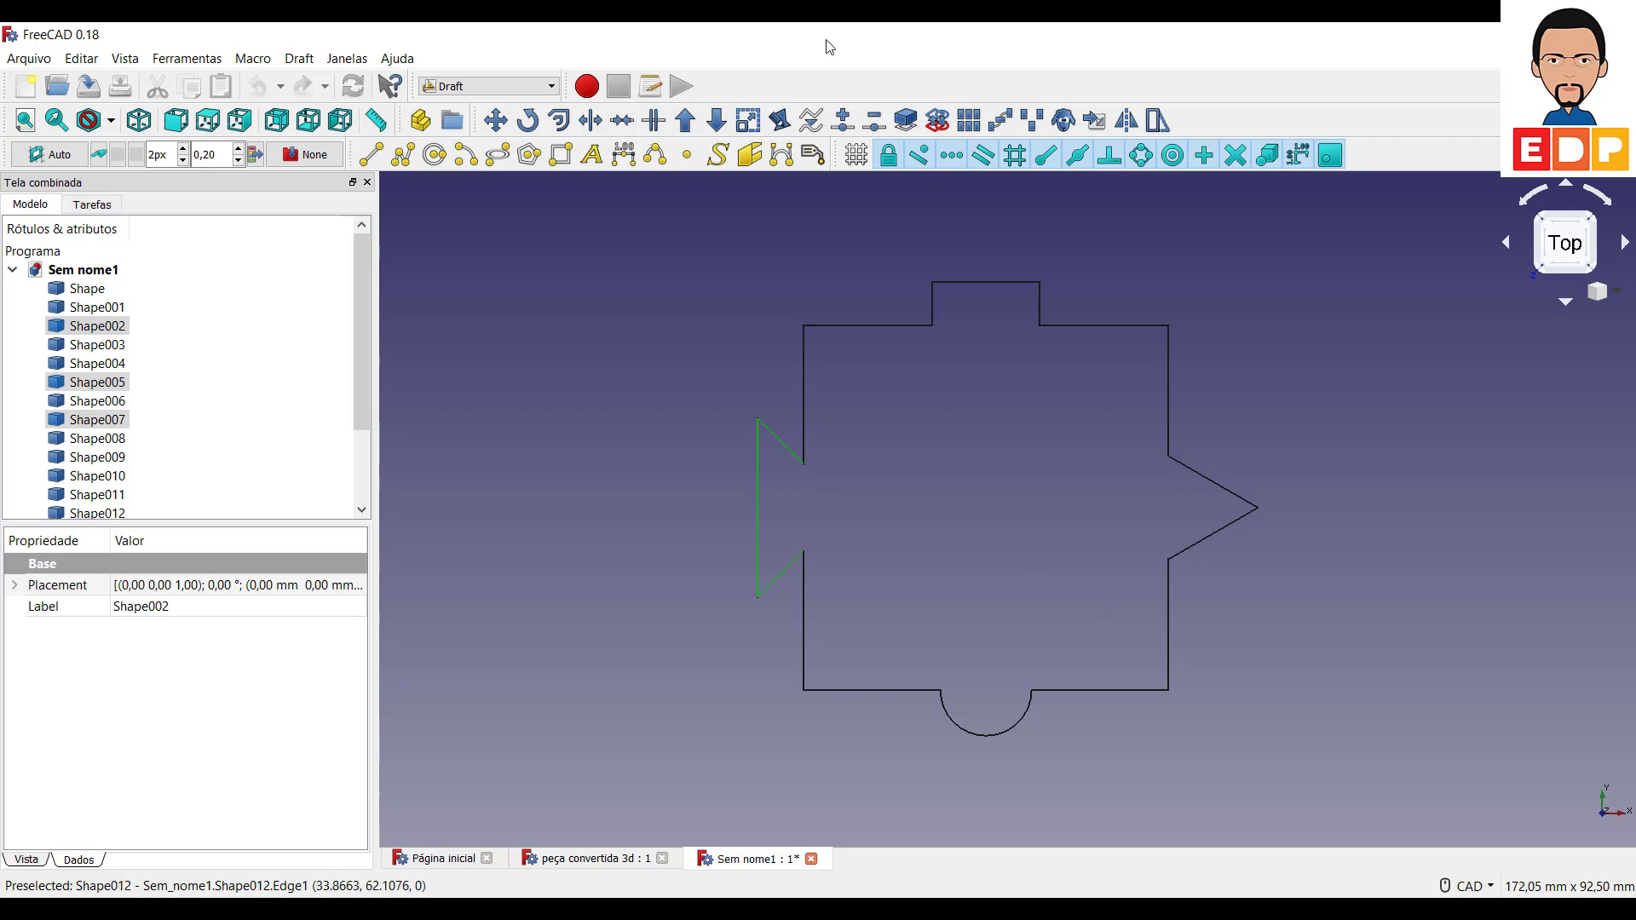
left_click(686, 122)
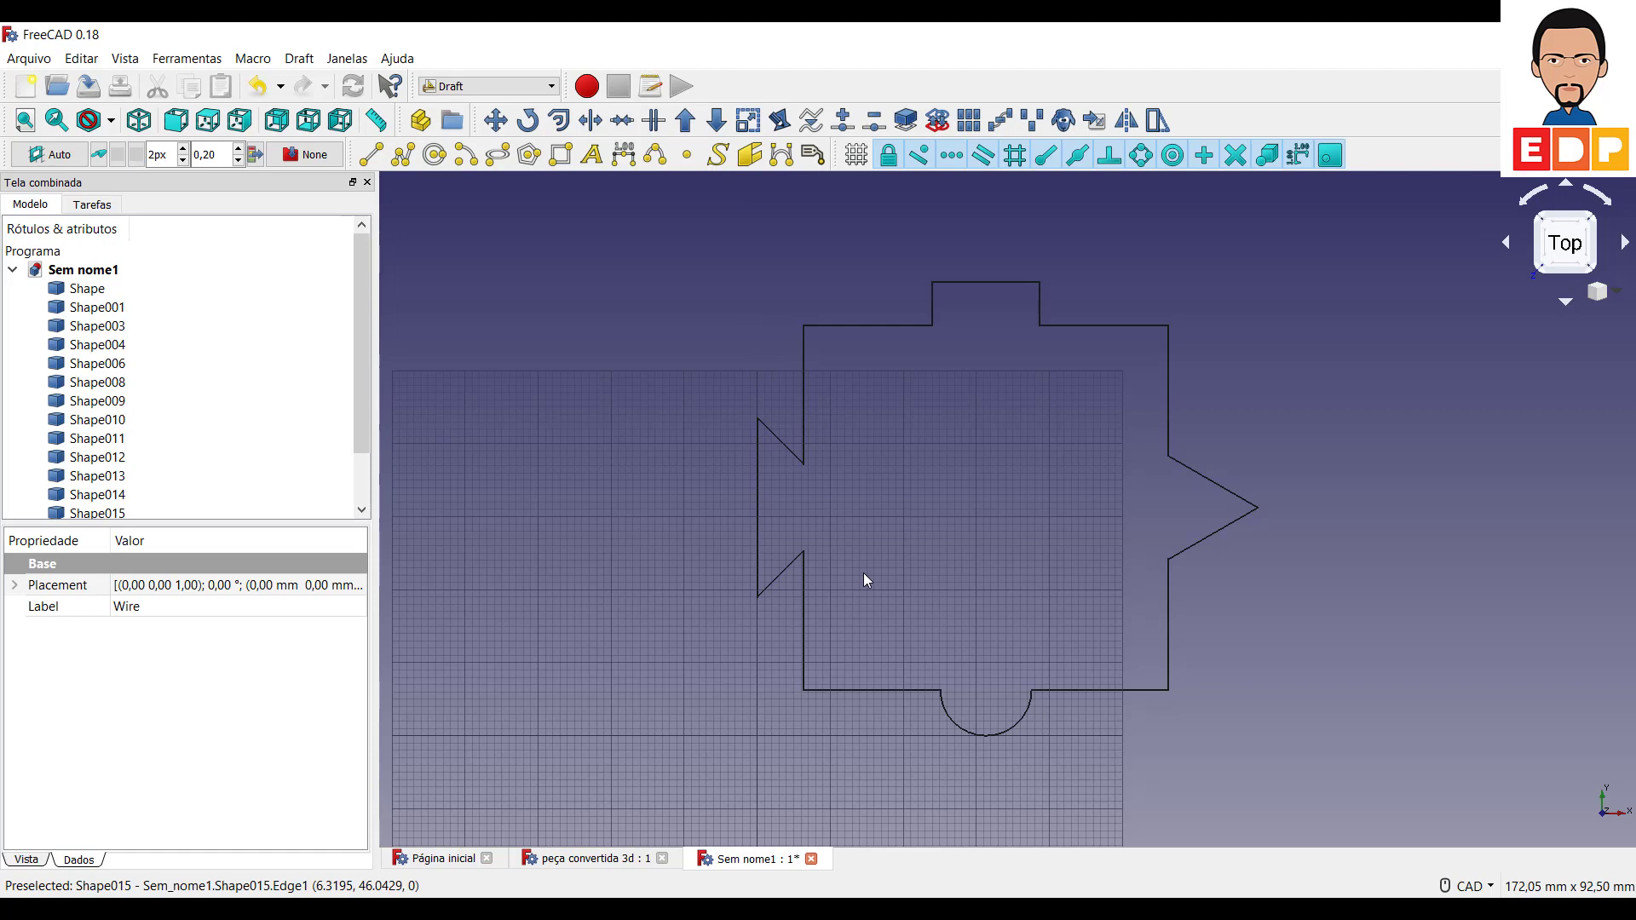
Upgrade the right triangle's two edges into a second wire, Wire001
scroll(196, 460, "down", 1)
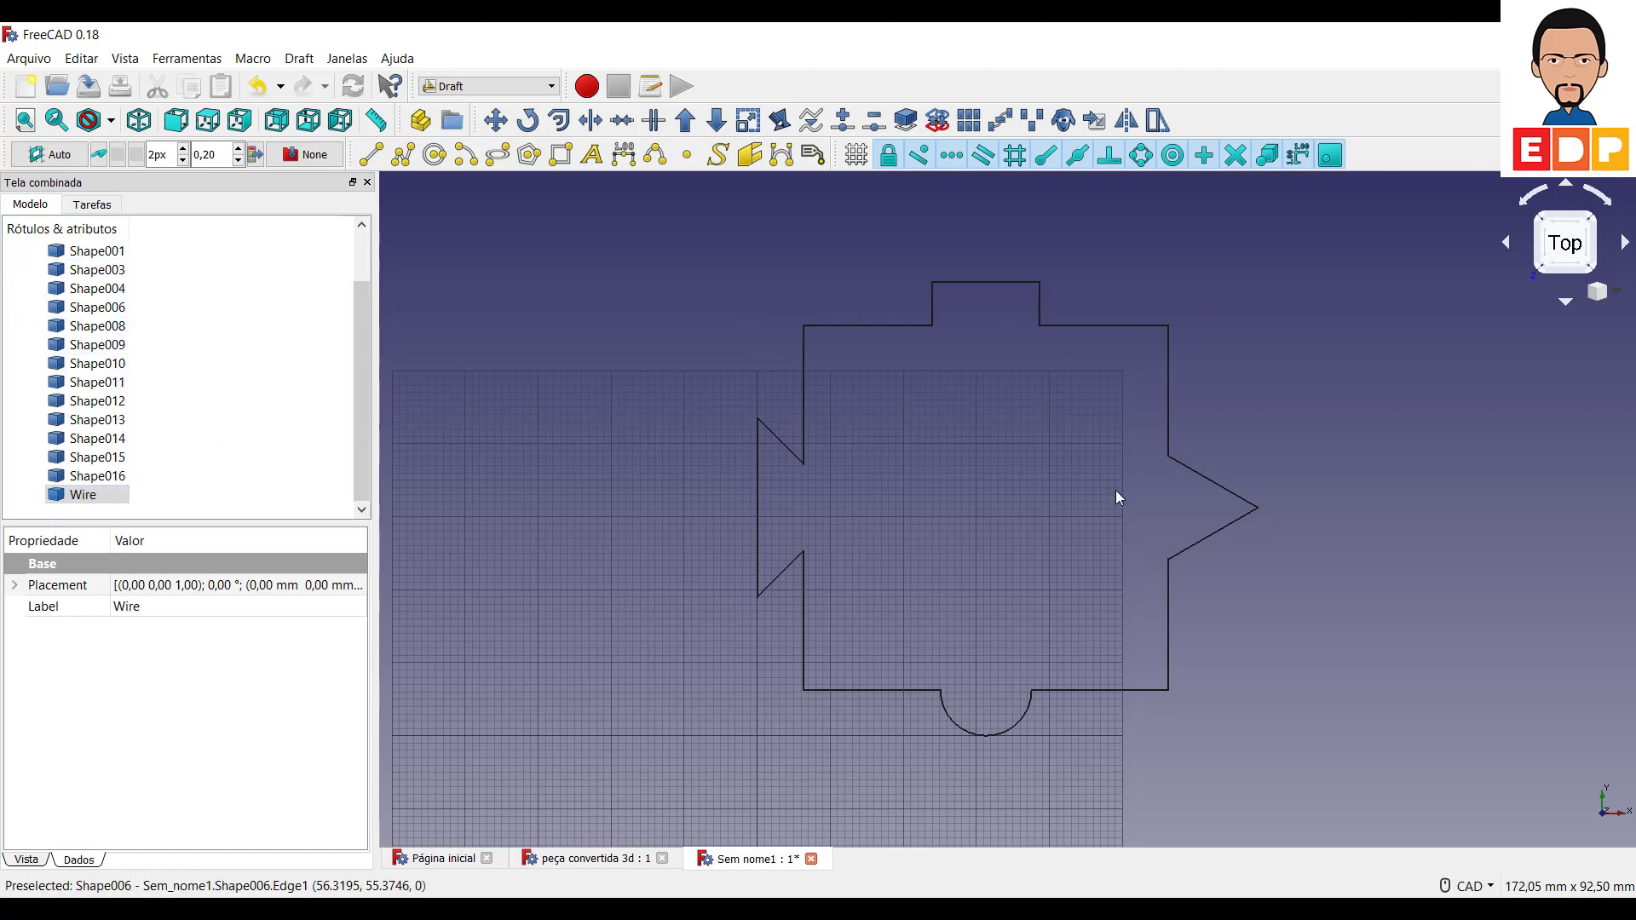
left_click(1200, 475)
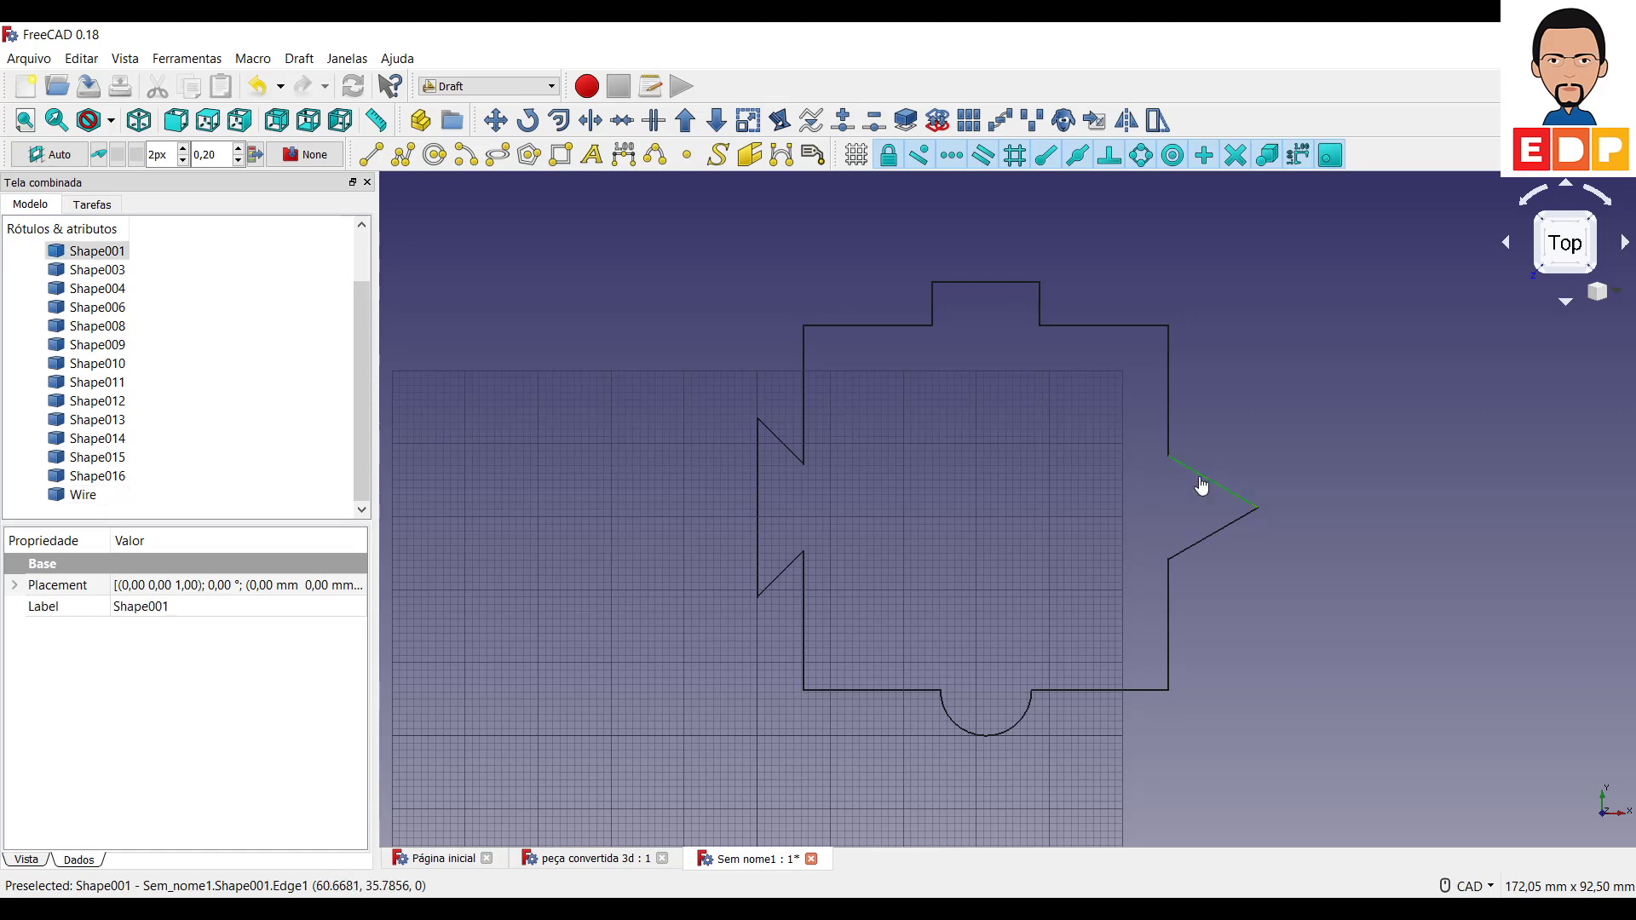
left_click(1210, 535, "ctrl")
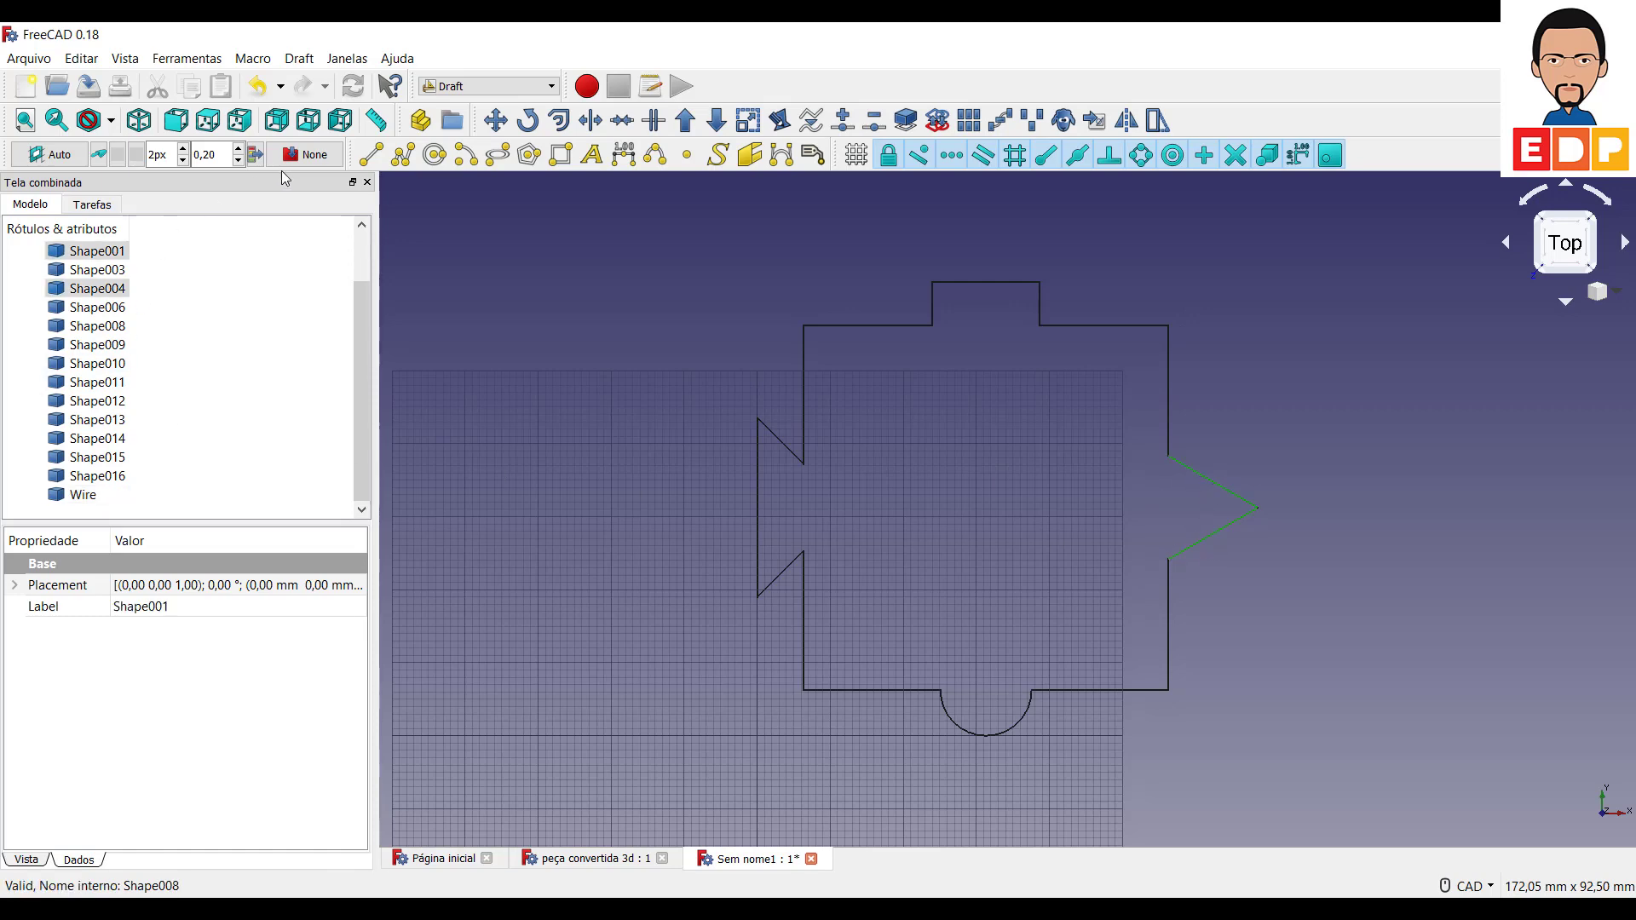
left_click(687, 119)
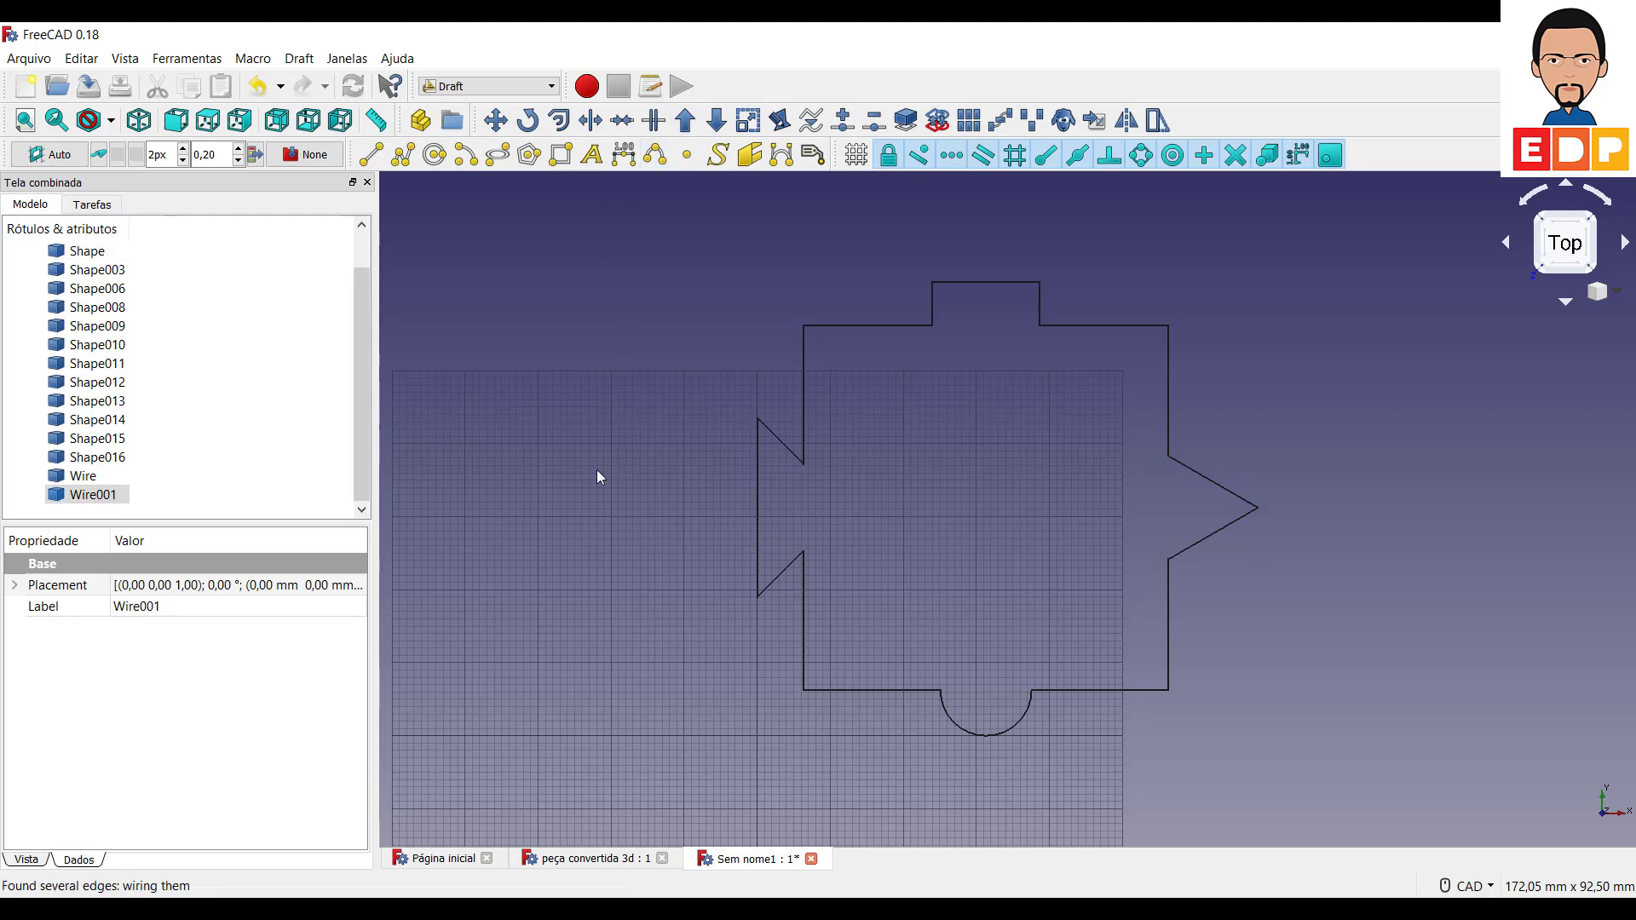
Join the seven top outline edges, including the tab steps, into Wire002
left_click(805, 427)
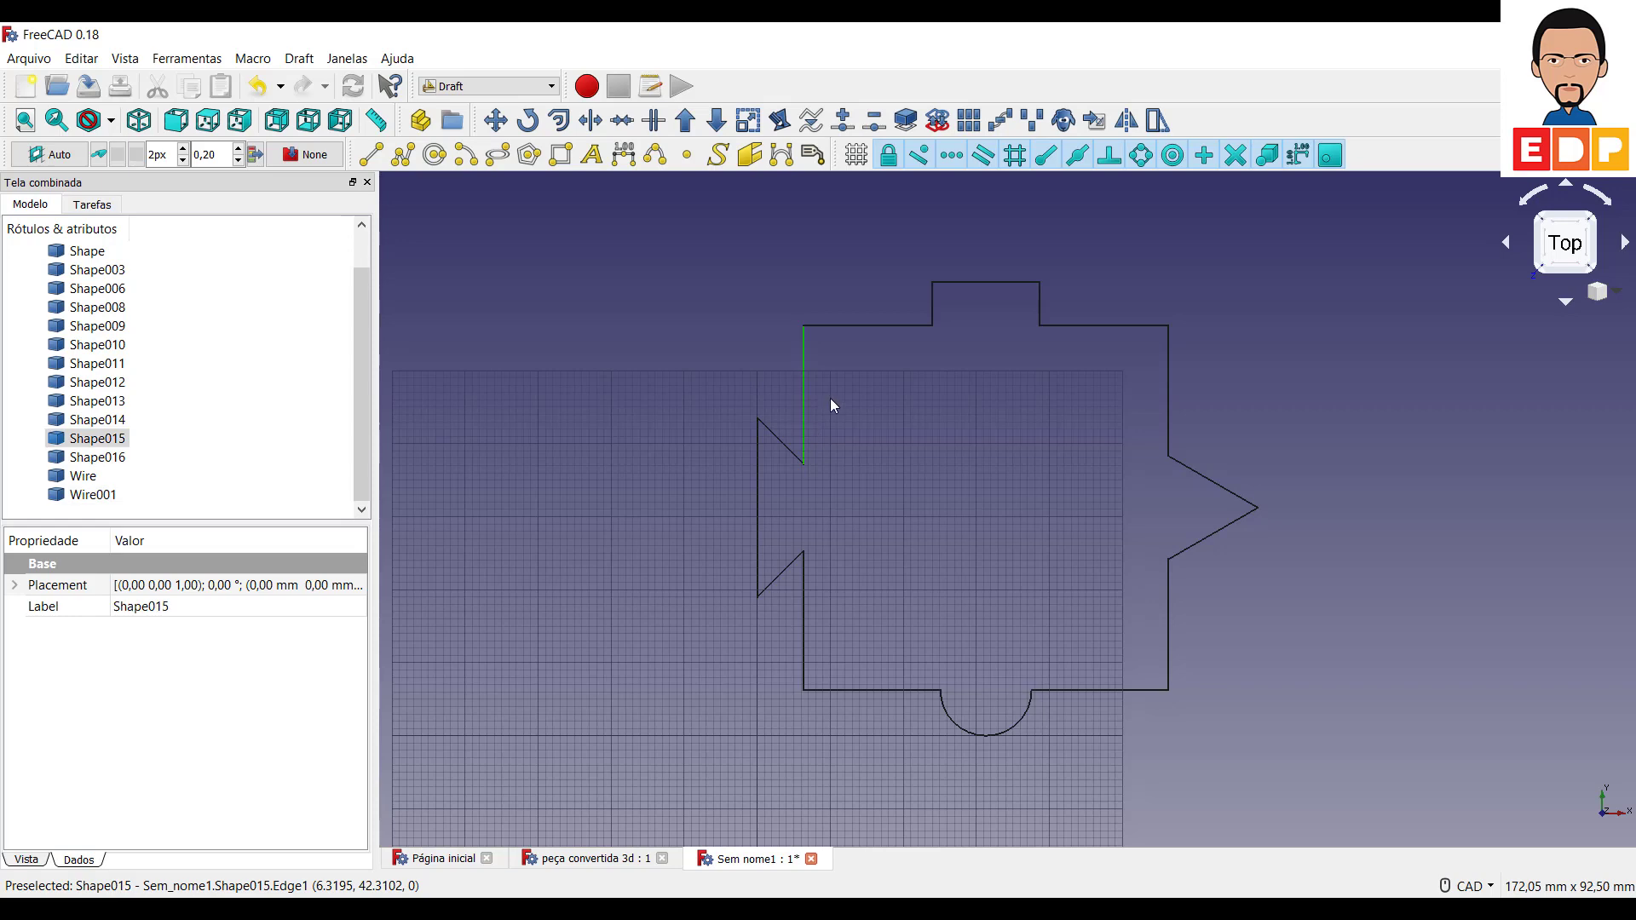
left_click(871, 325, "ctrl")
left_click(932, 300, "ctrl")
left_click(980, 282, "ctrl")
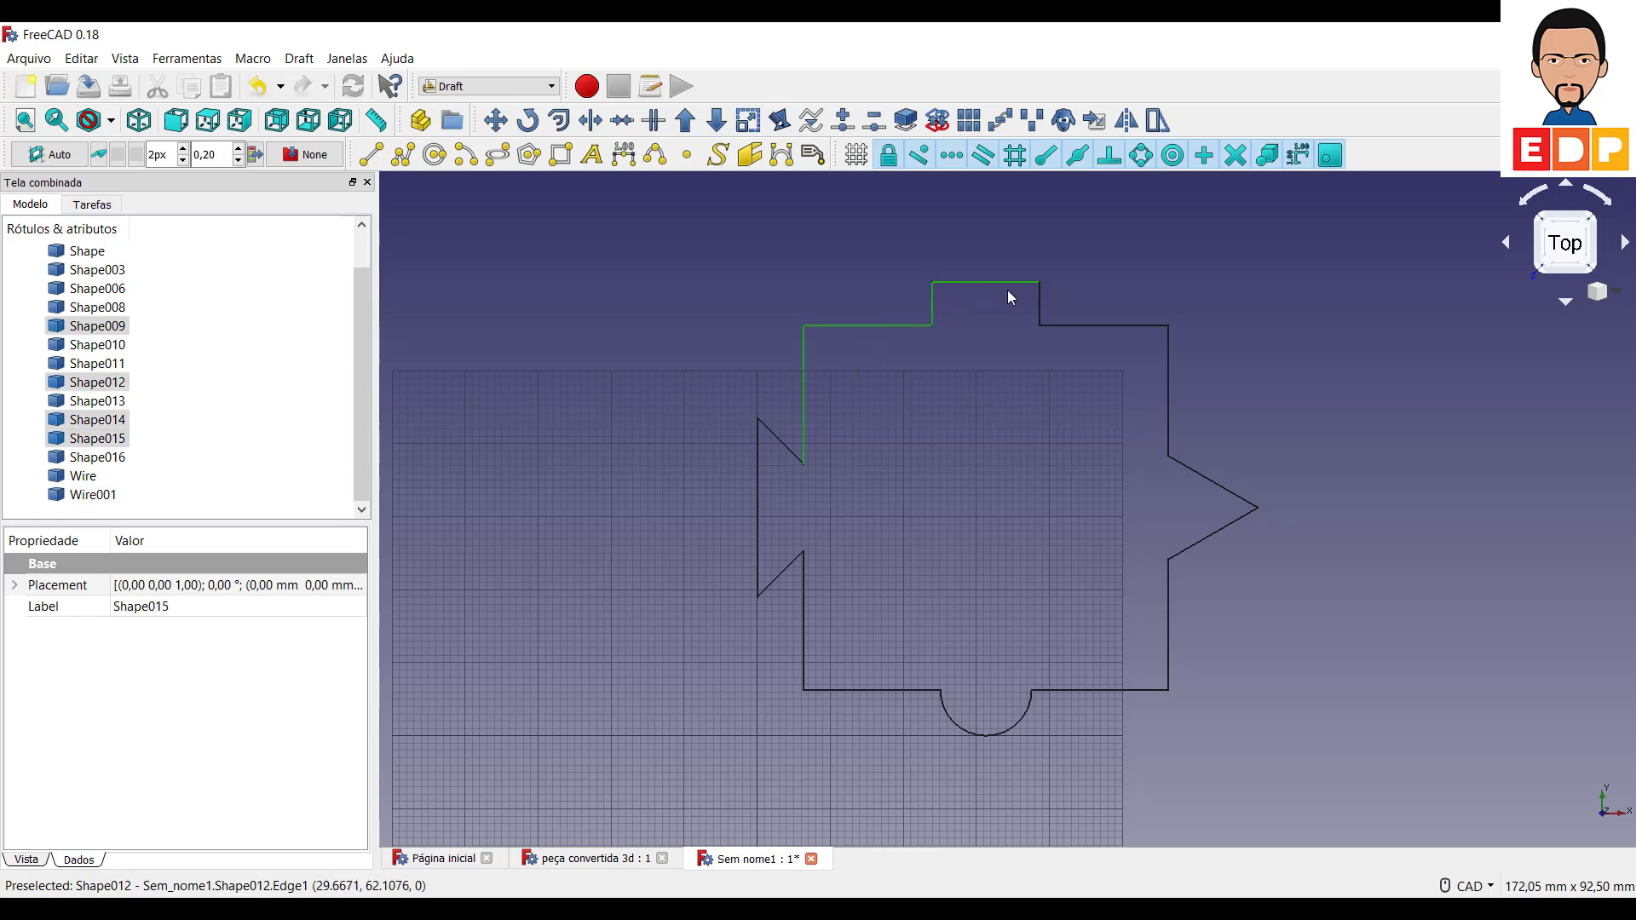
left_click(1040, 303, "ctrl")
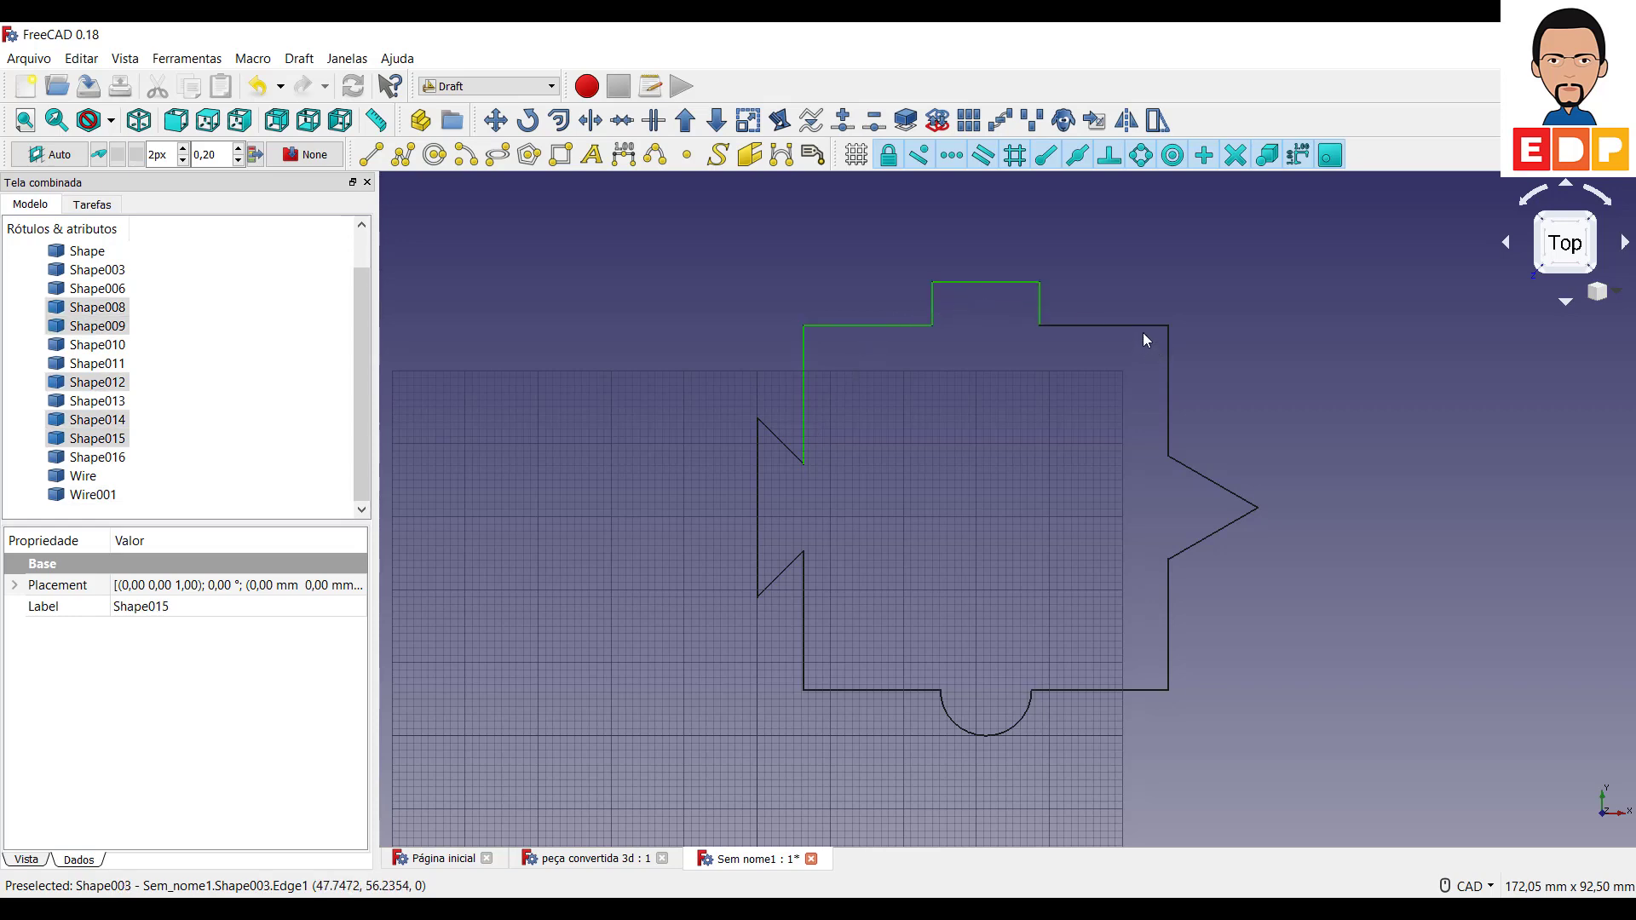
left_click(1143, 326, "ctrl")
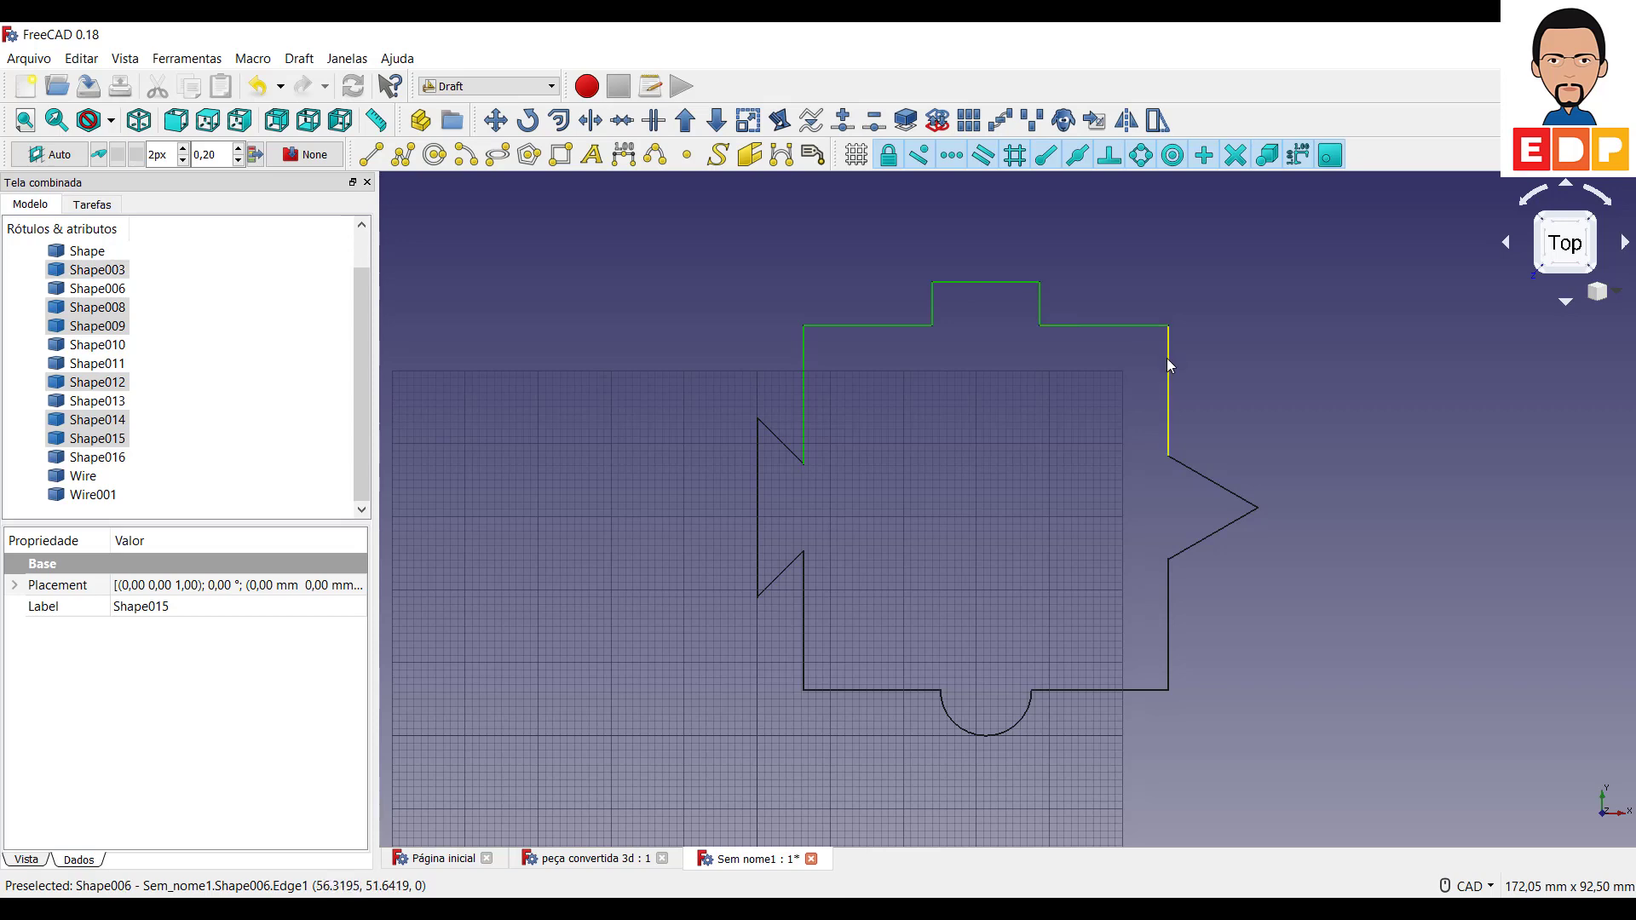
left_click(1167, 358, "ctrl")
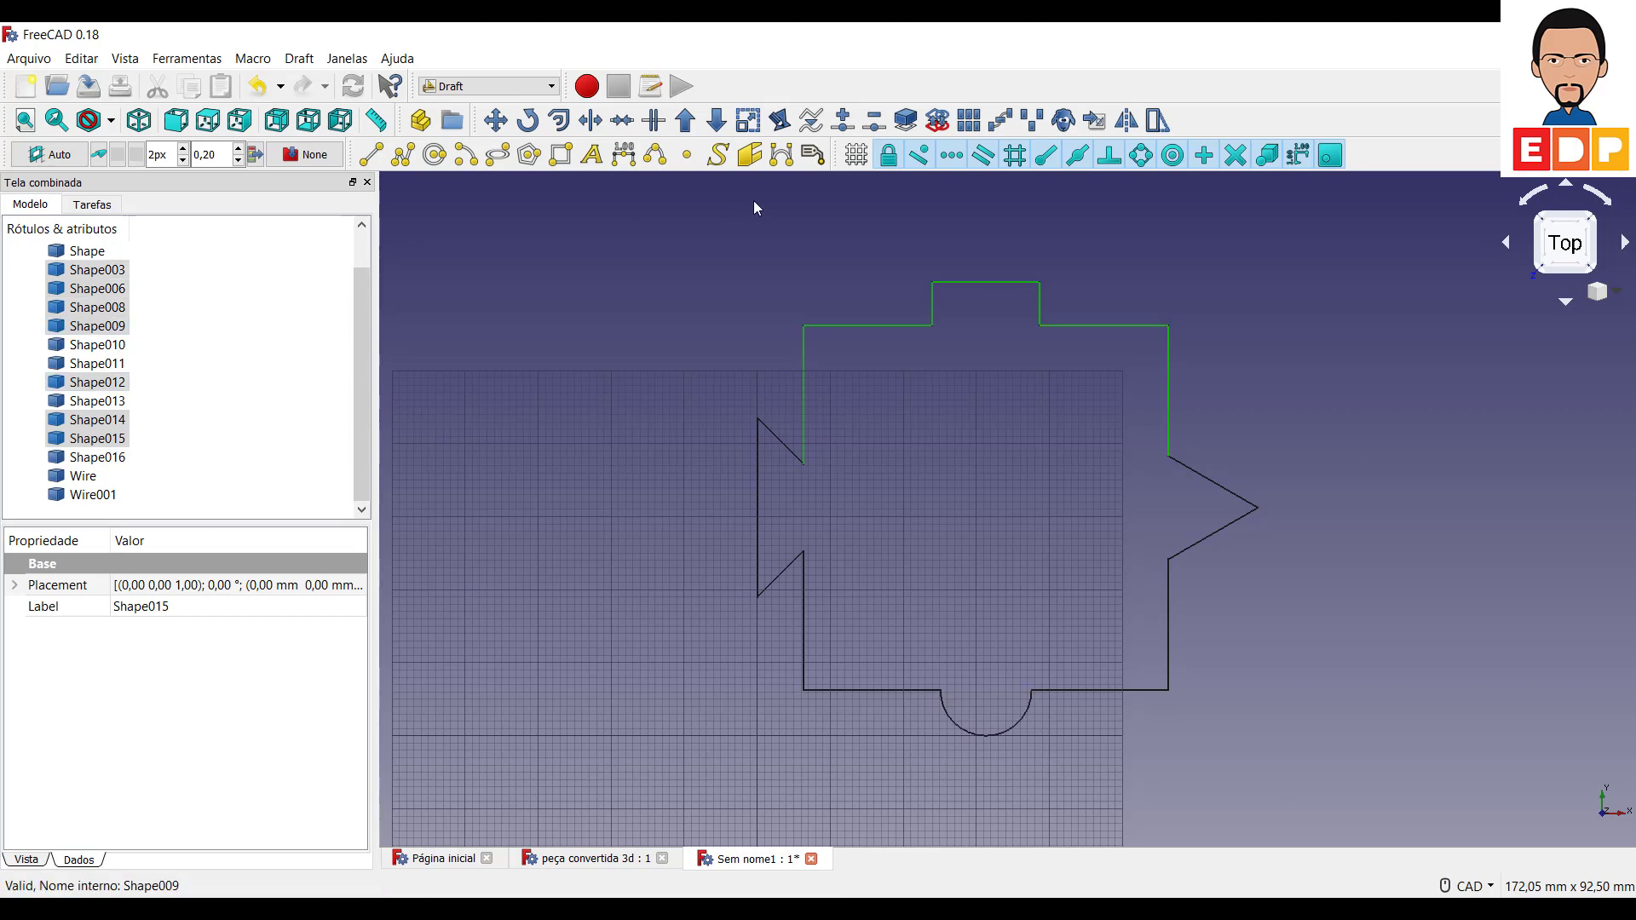
left_click(685, 120)
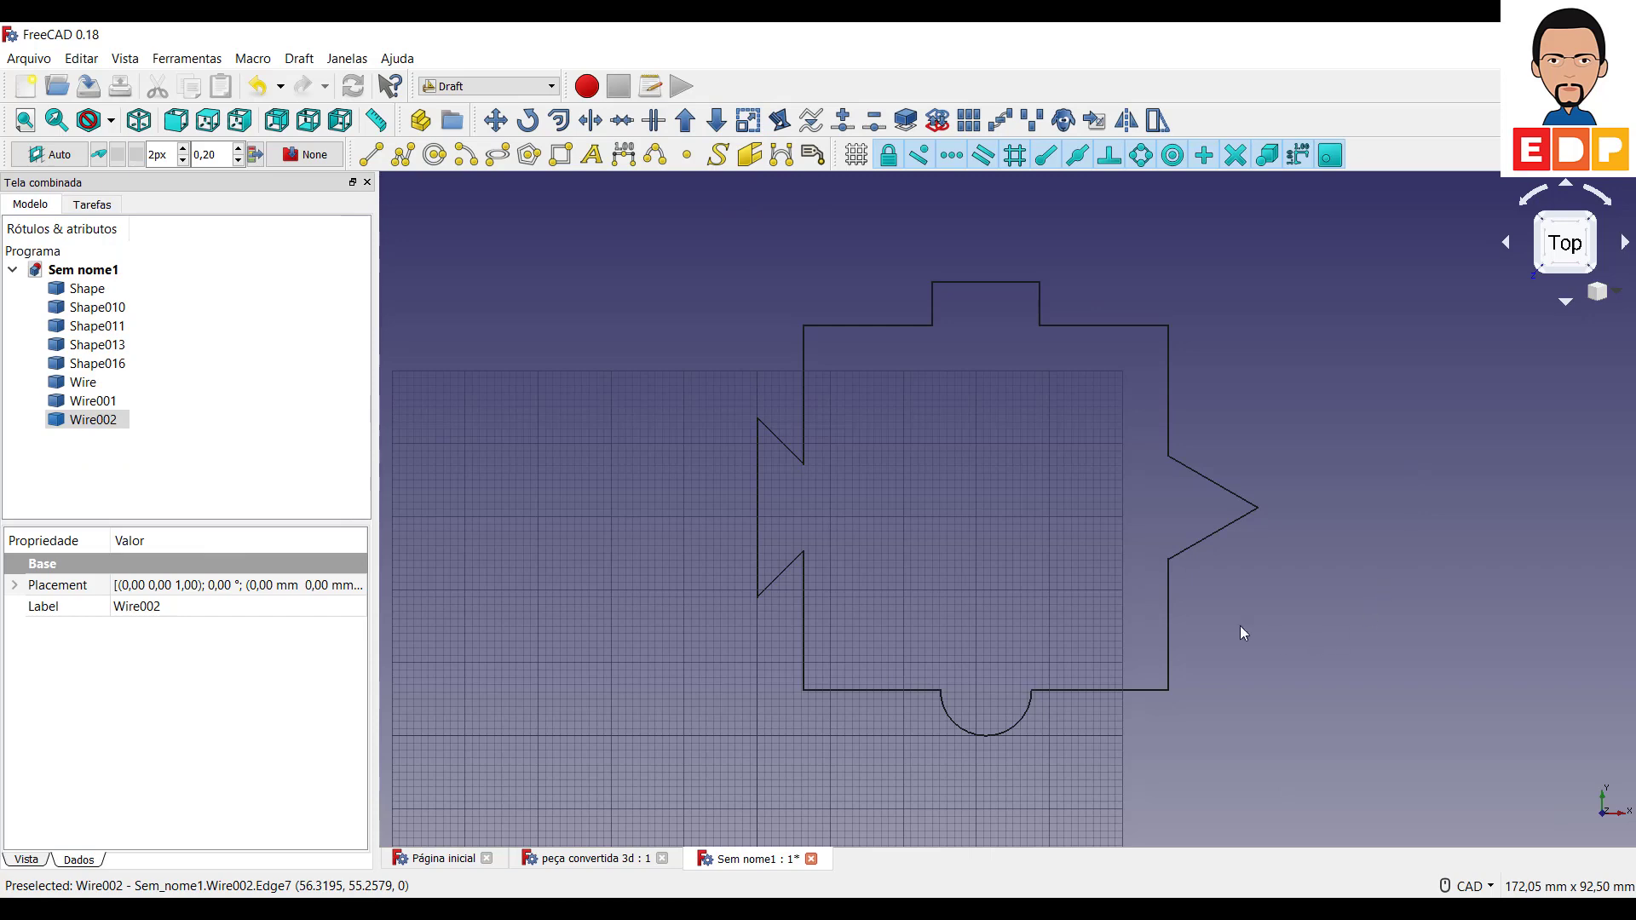
Join the five bottom outline edges, including the arc, into Wire003
left_click(1169, 605)
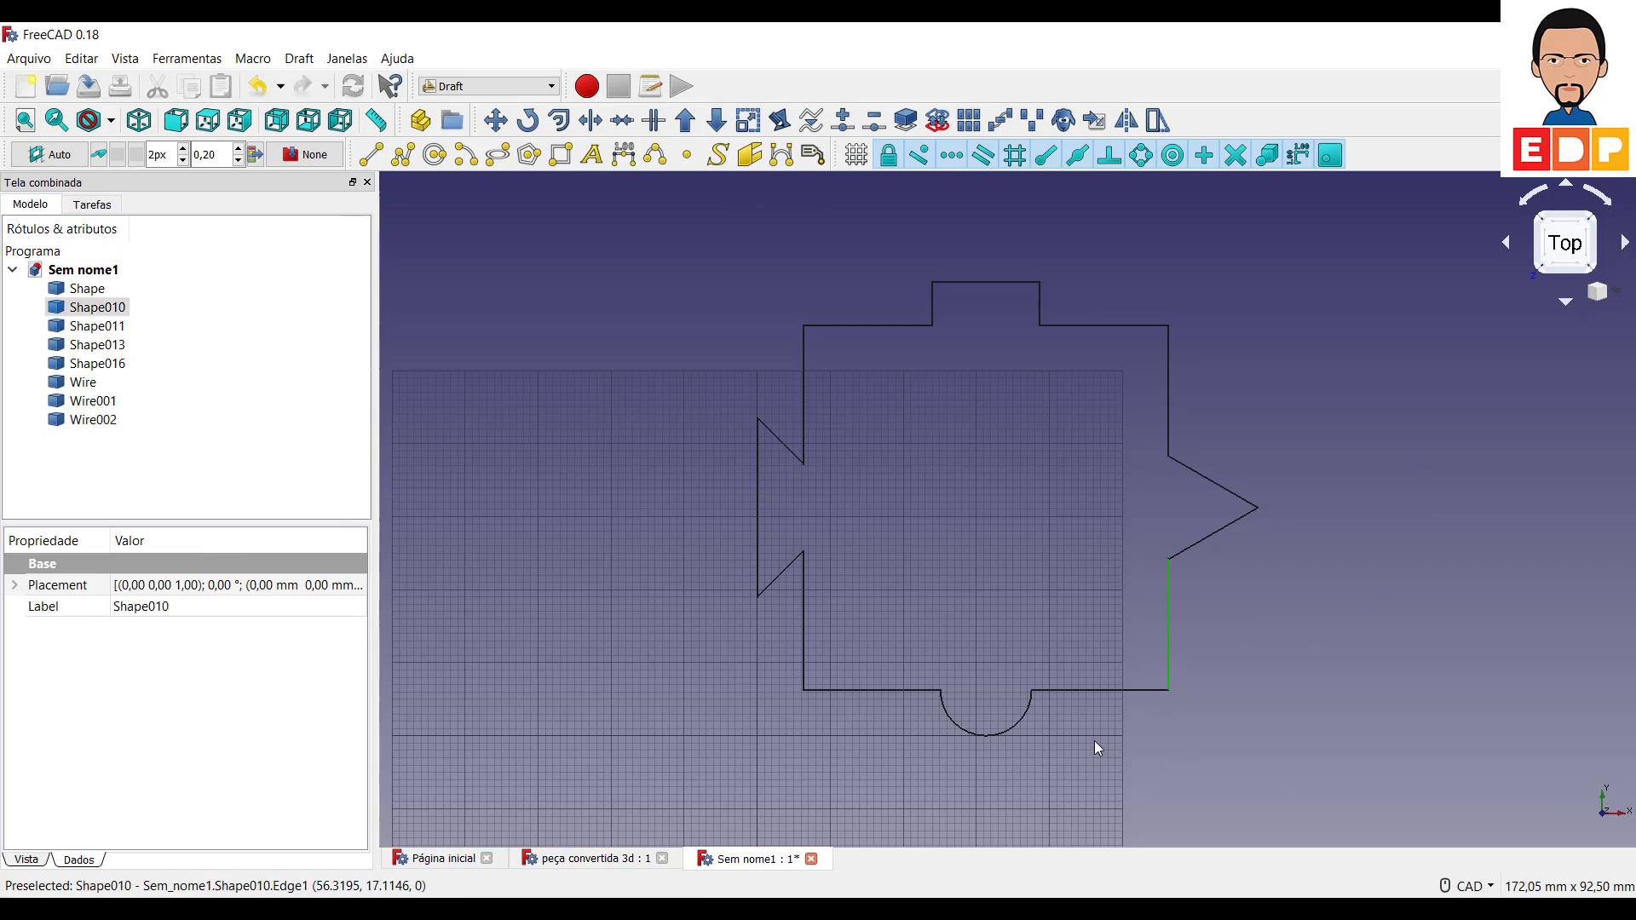
left_click(1095, 690, "ctrl")
left_click(1018, 722, "ctrl")
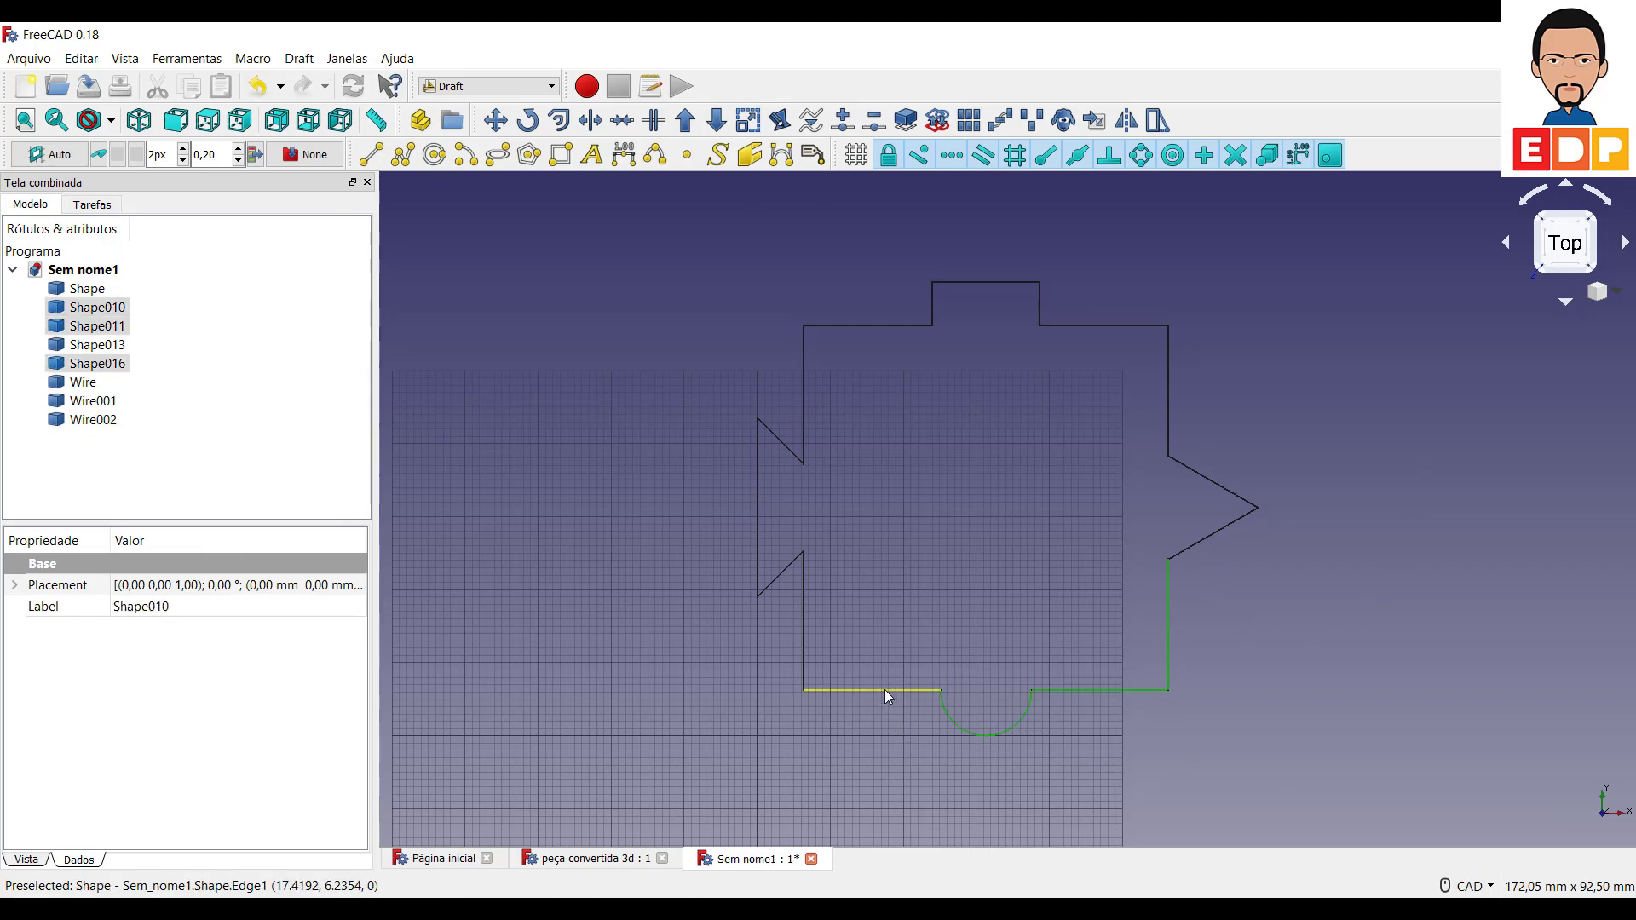
left_click(884, 689, "ctrl")
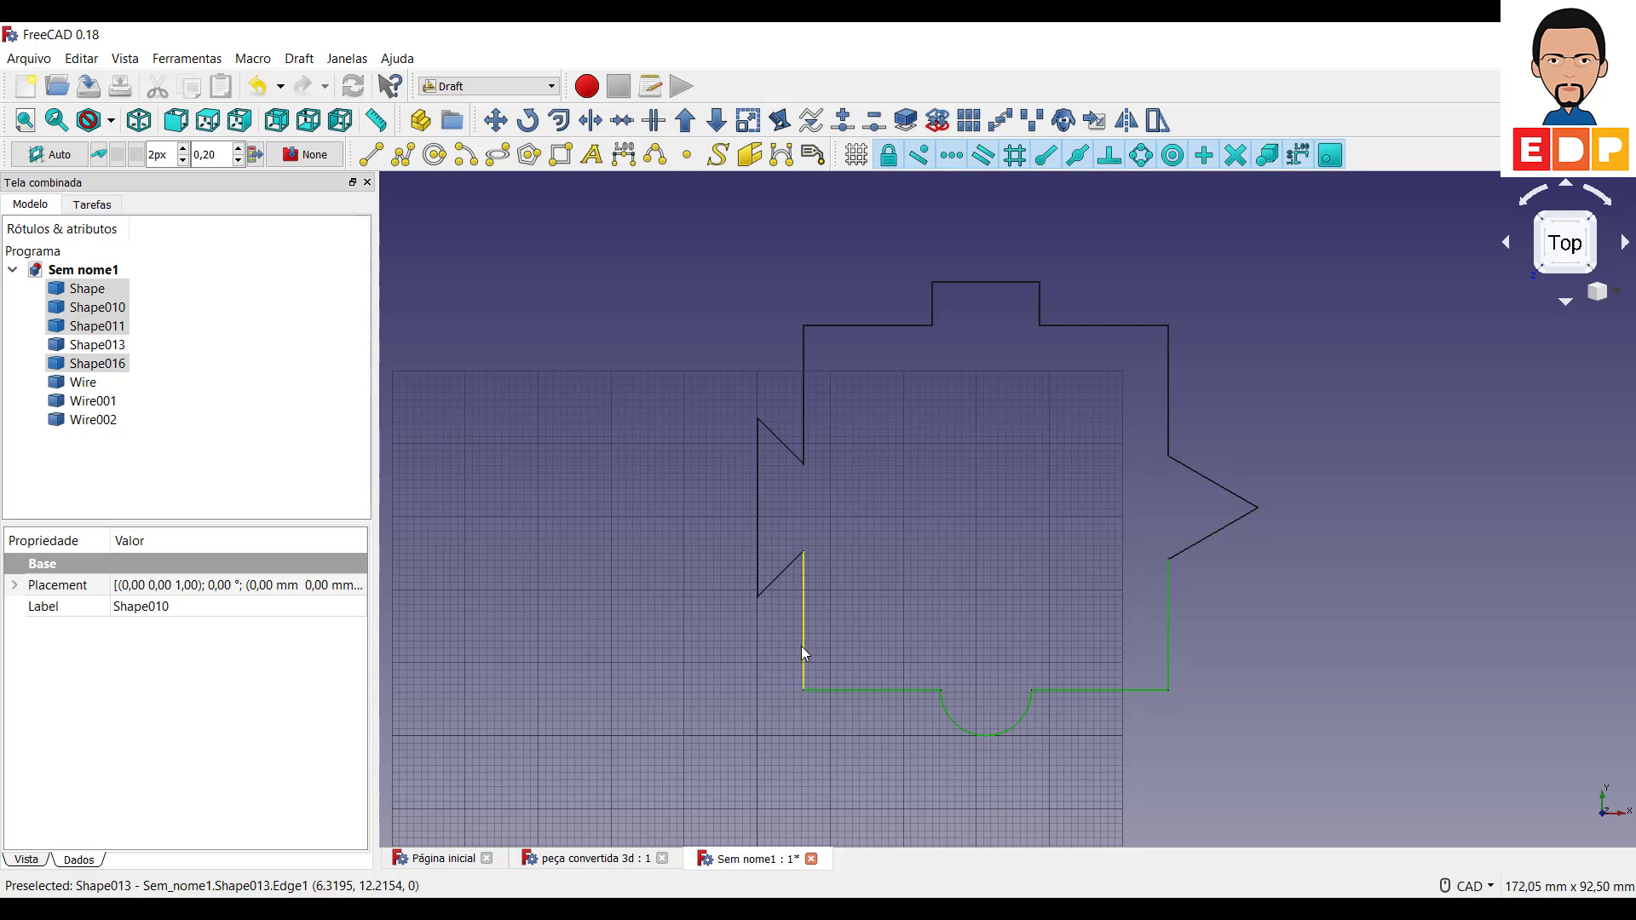
left_click(803, 650, "ctrl")
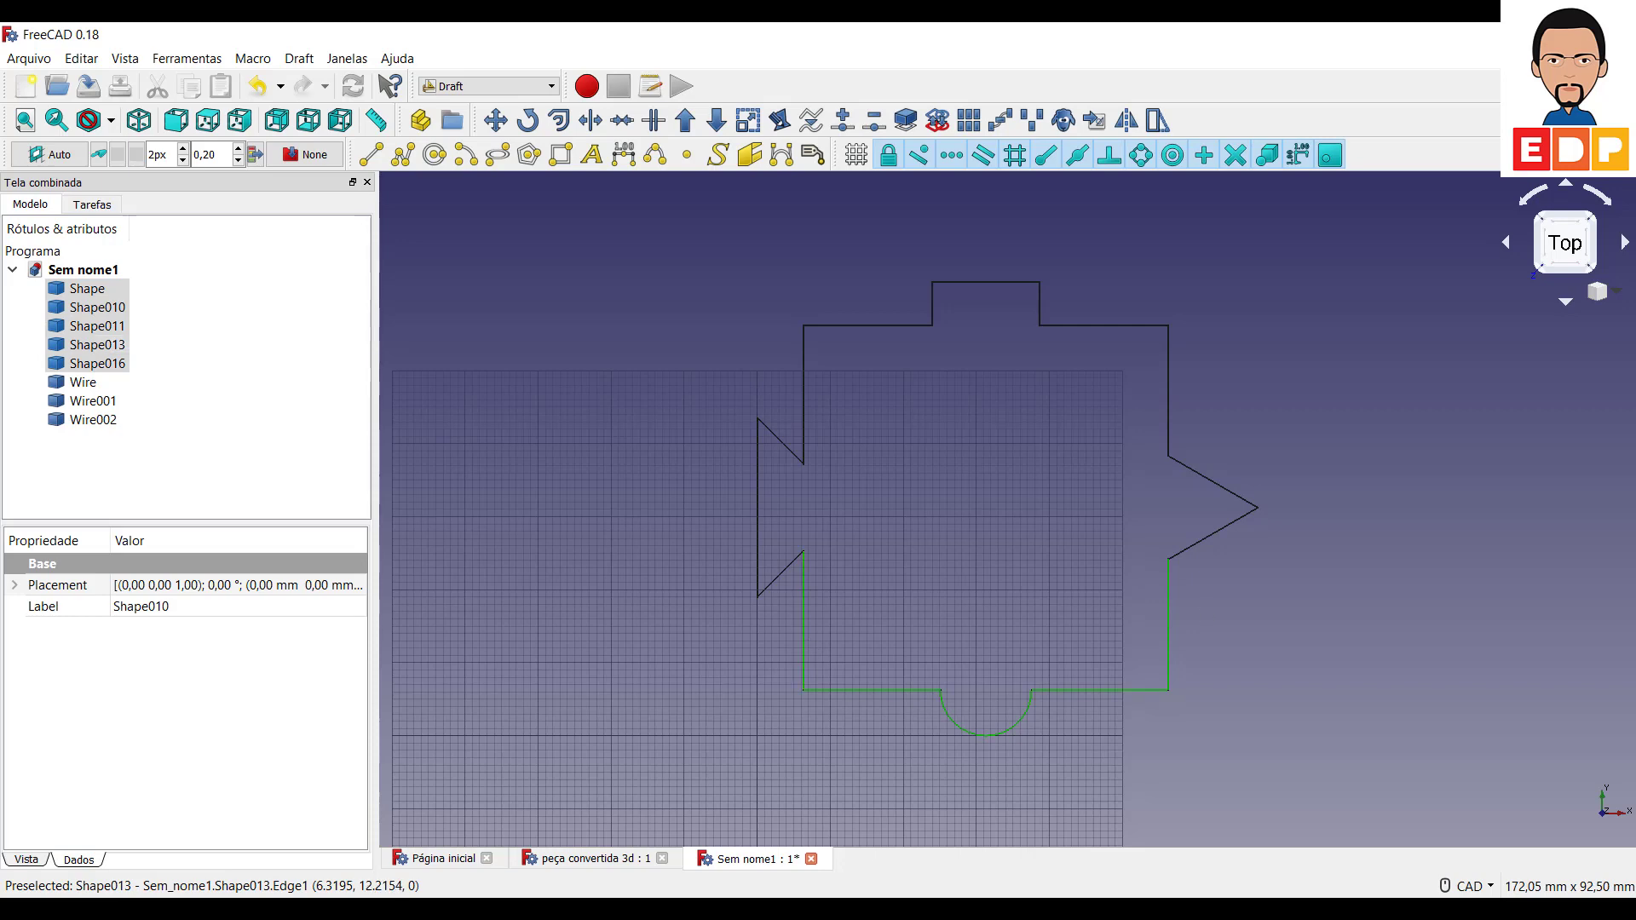
left_click(692, 125)
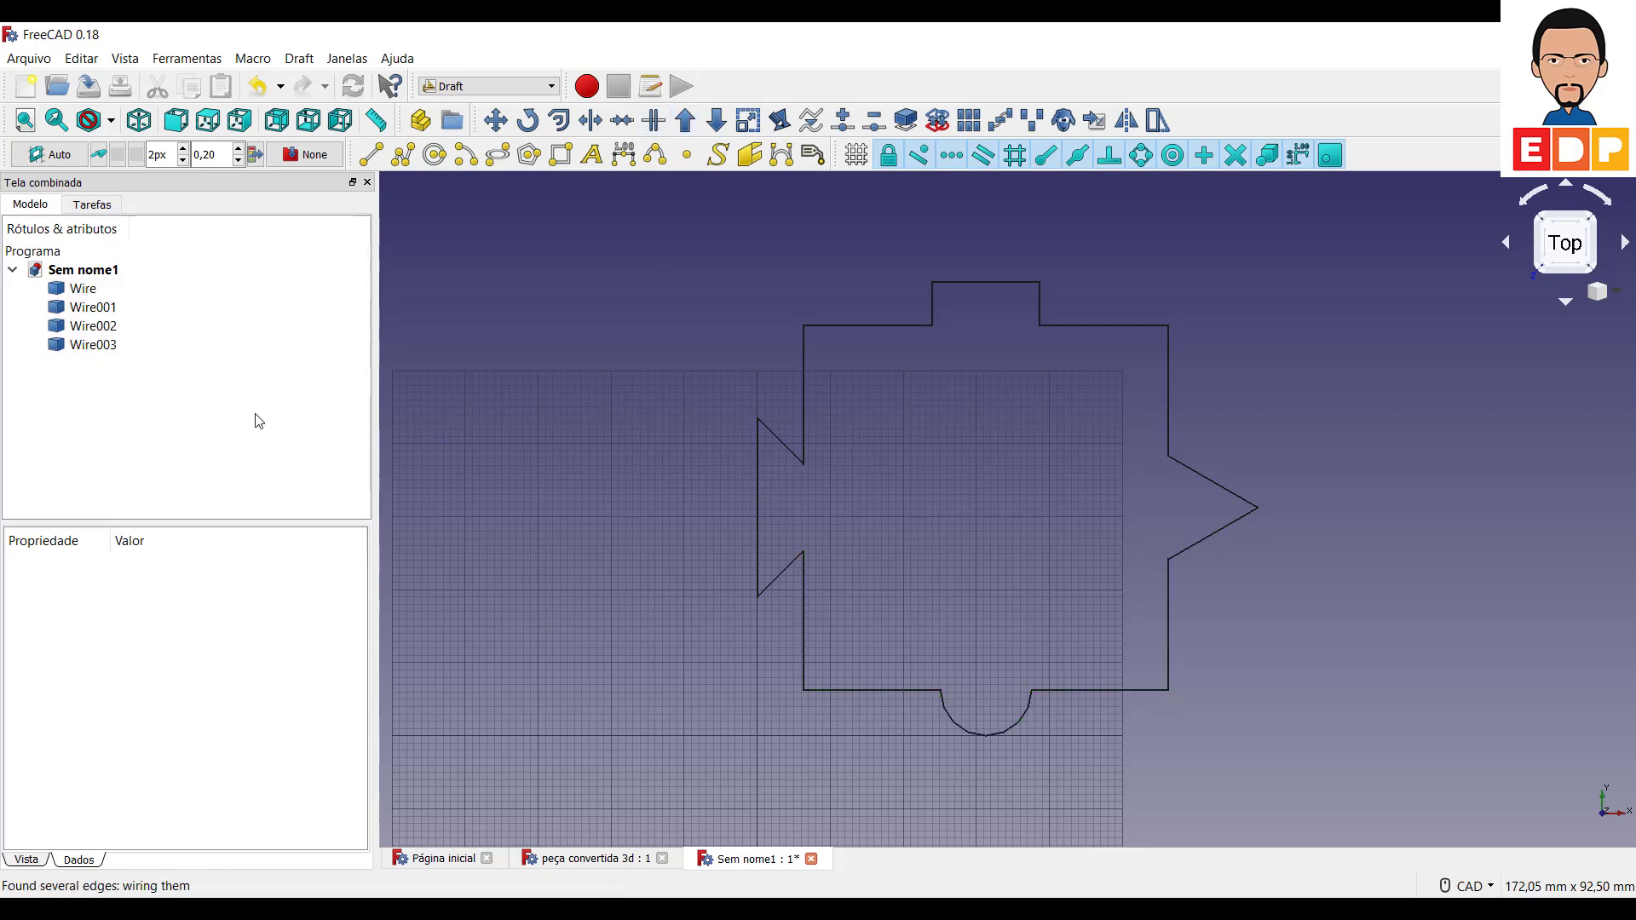
left_click(91, 293)
left_click(96, 311)
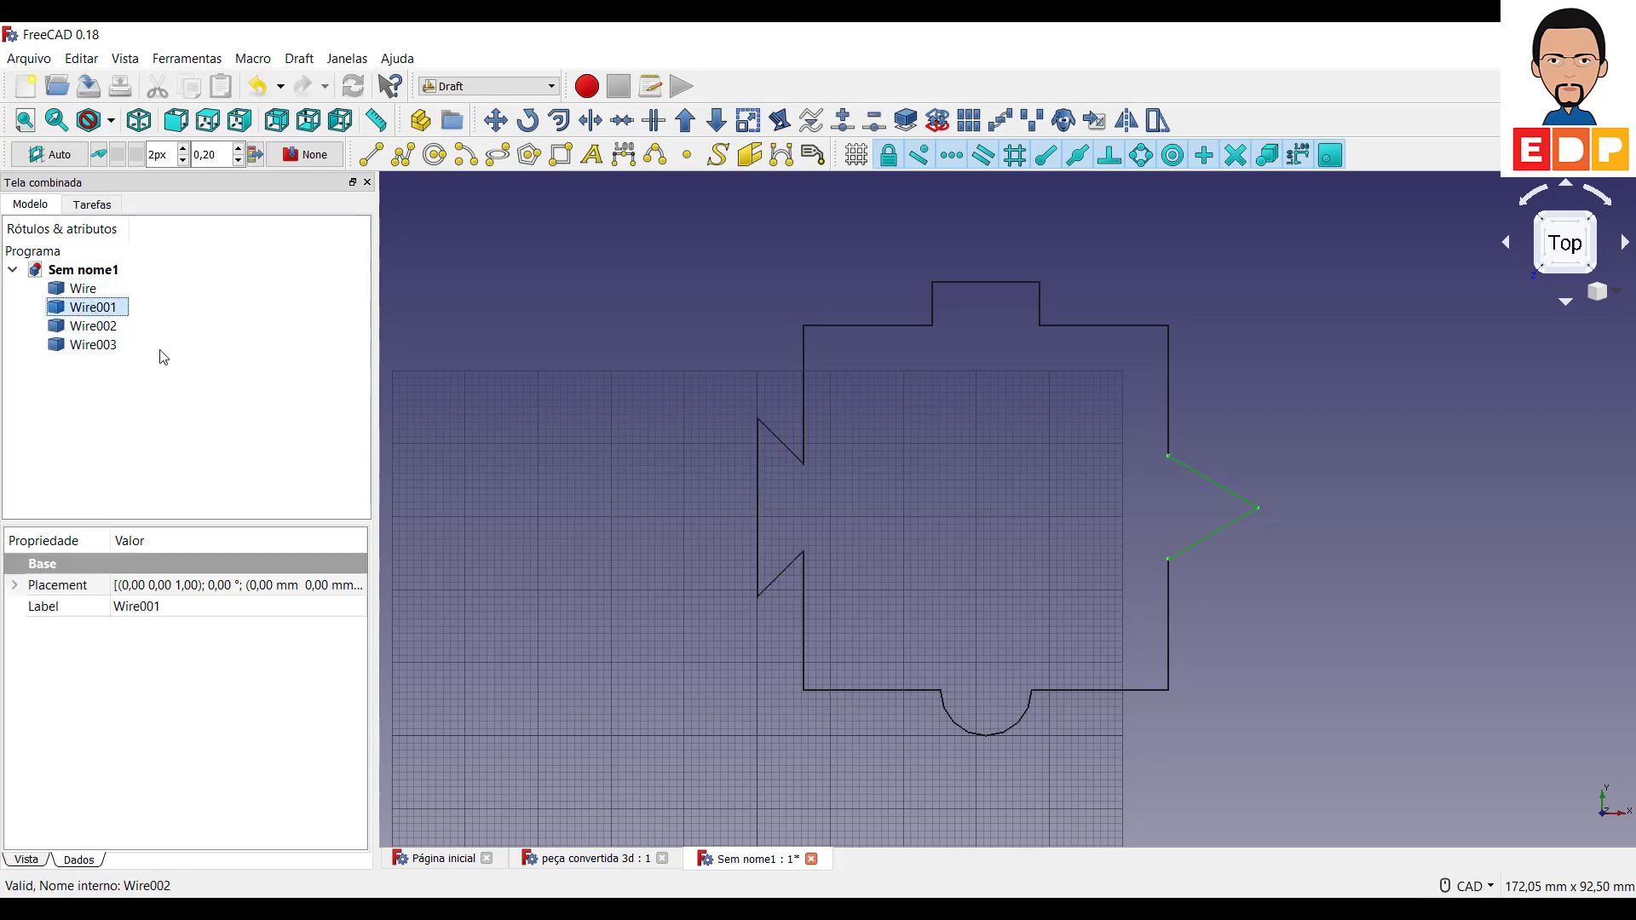
left_click(114, 331)
left_click(109, 345)
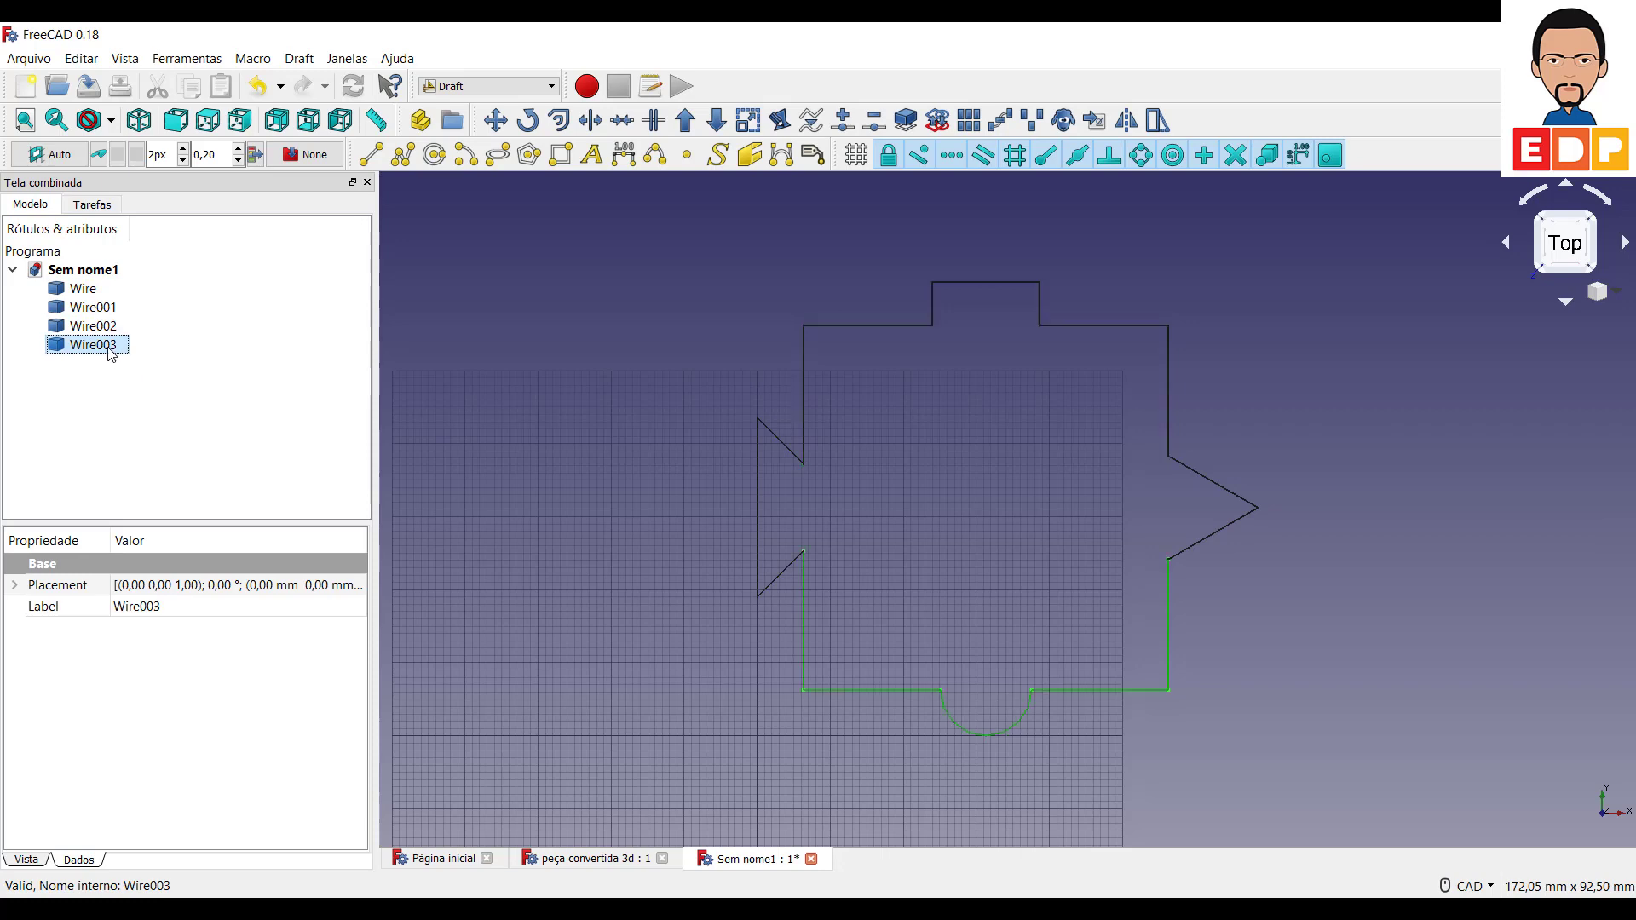
left_click(83, 288)
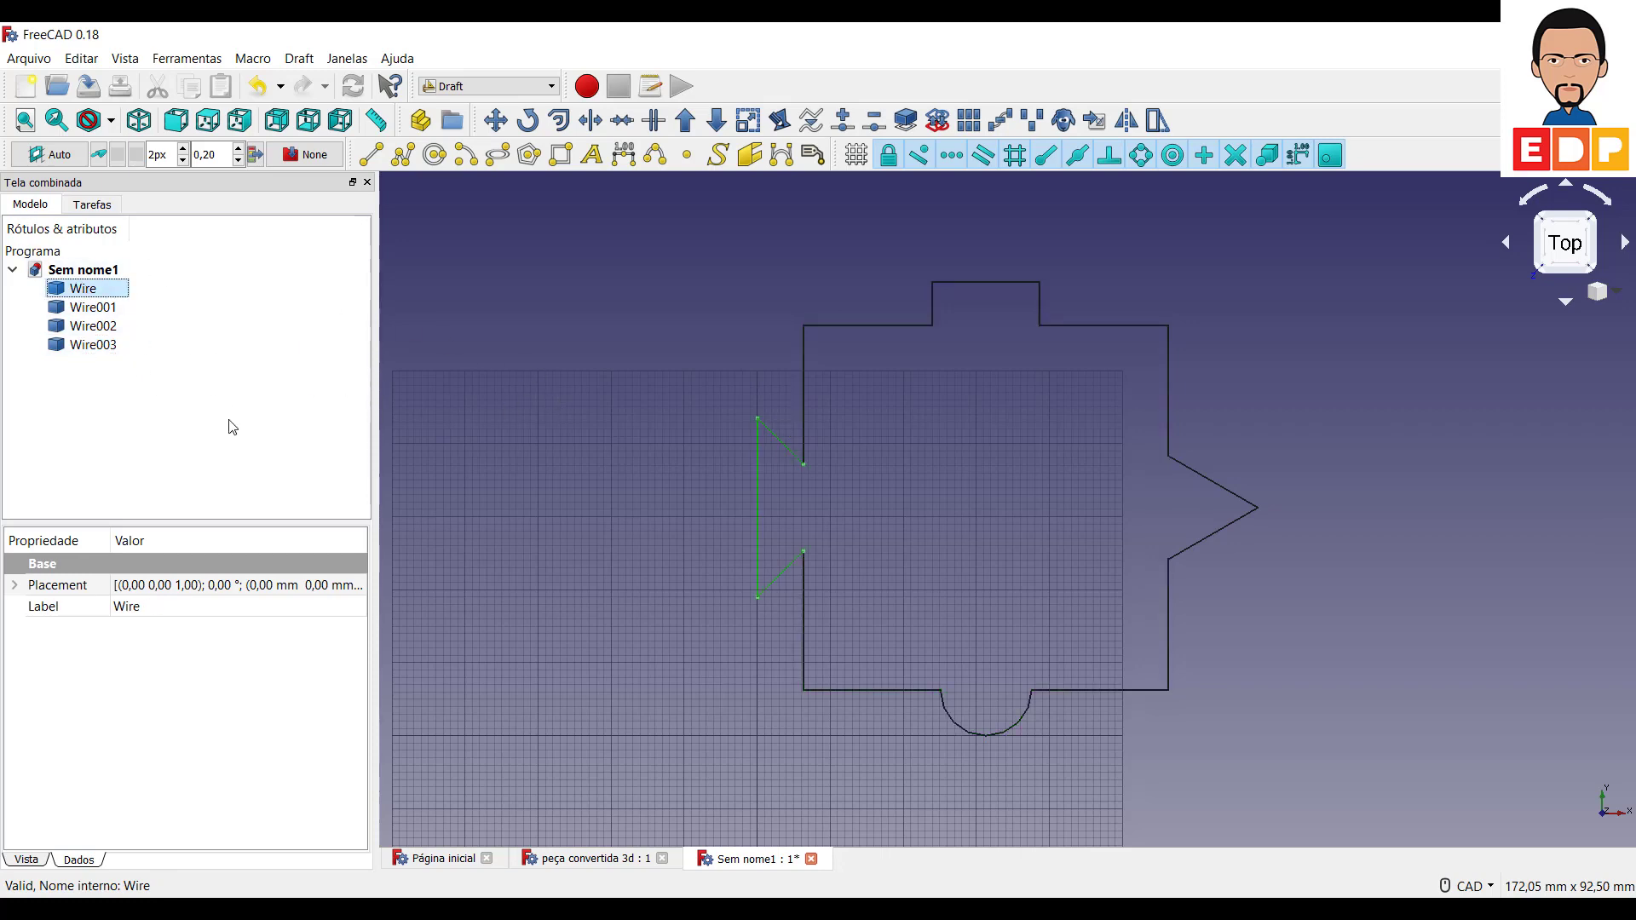
left_click(86, 263)
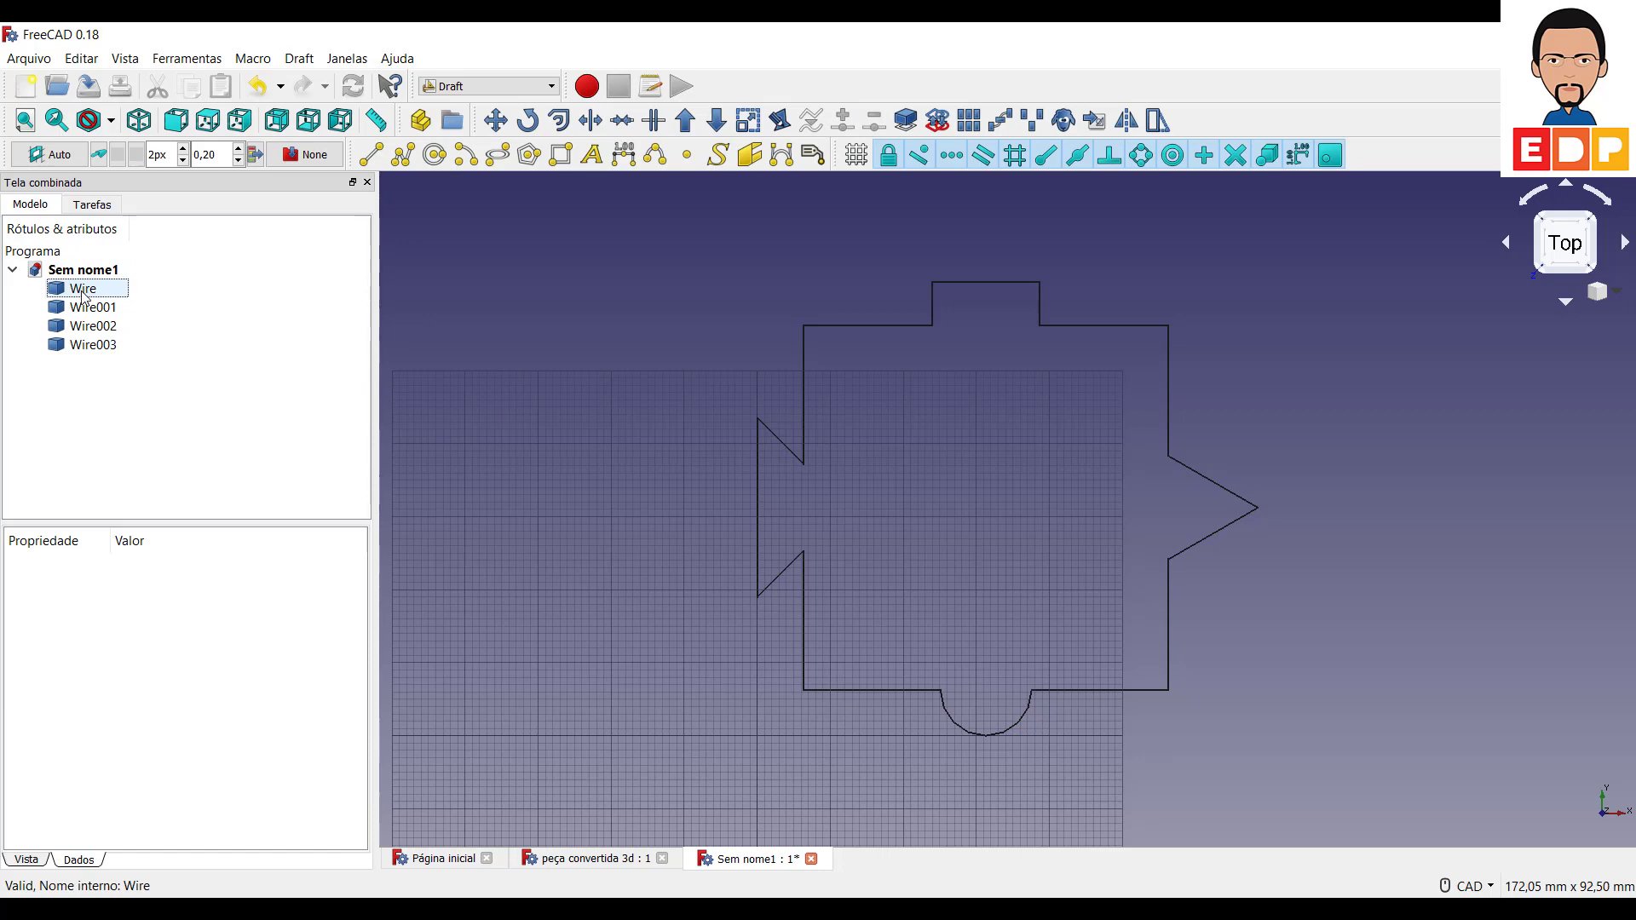